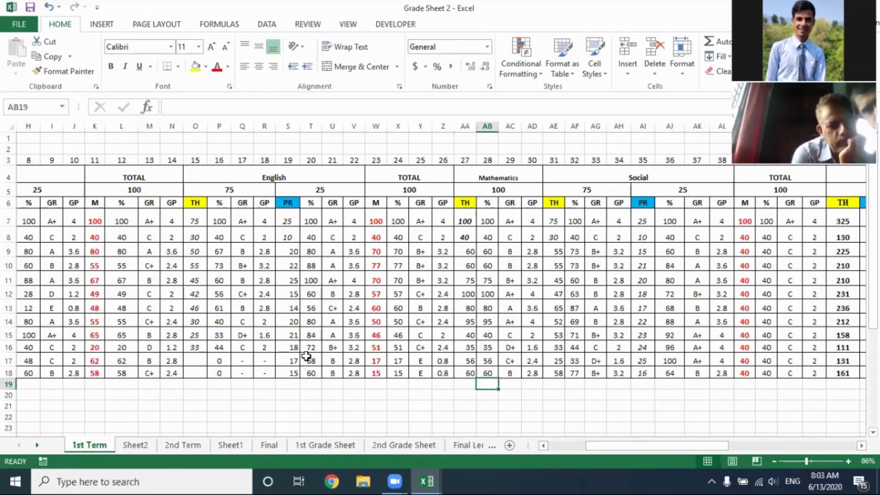
- Switch to the 1st Grade Sheet tab to view the Progress Report Card
left_click(297, 406)
left_click(318, 442)
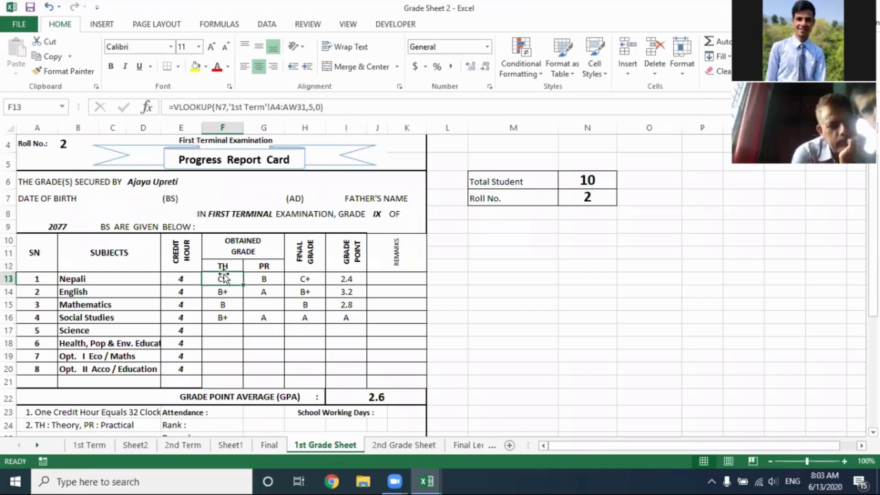
left_click(163, 182)
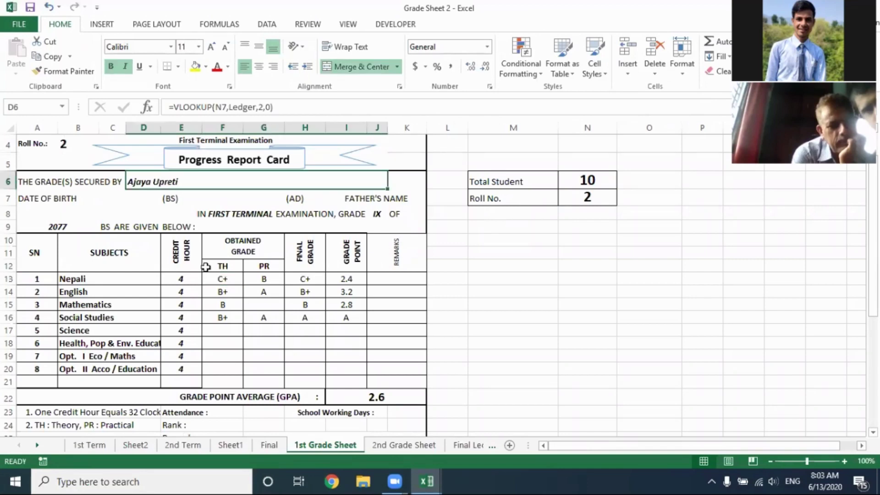
left_click(296, 280)
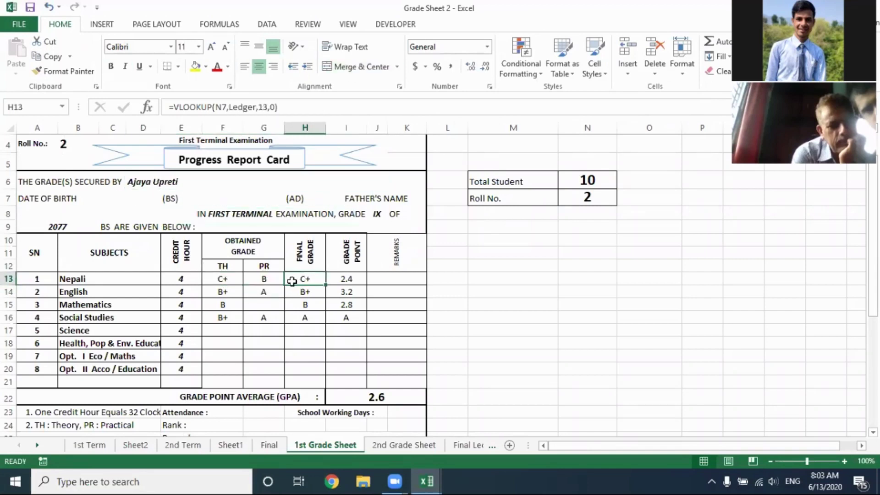
left_click(212, 278)
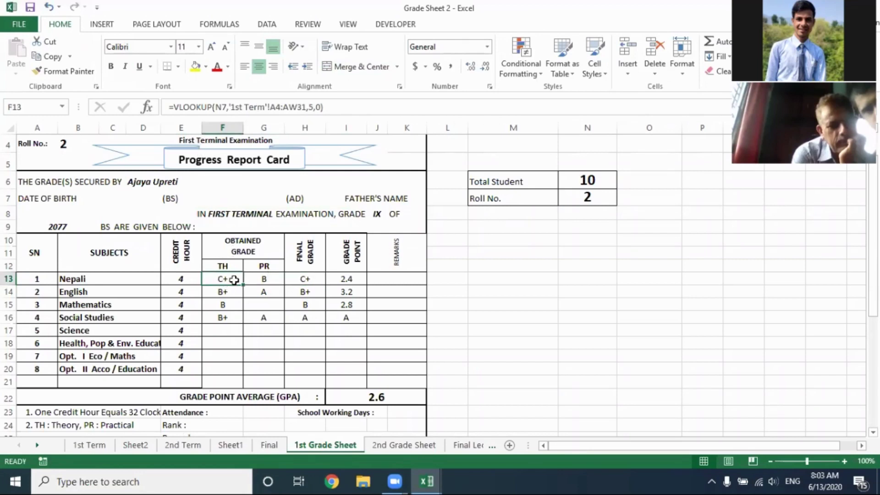
left_click(150, 183)
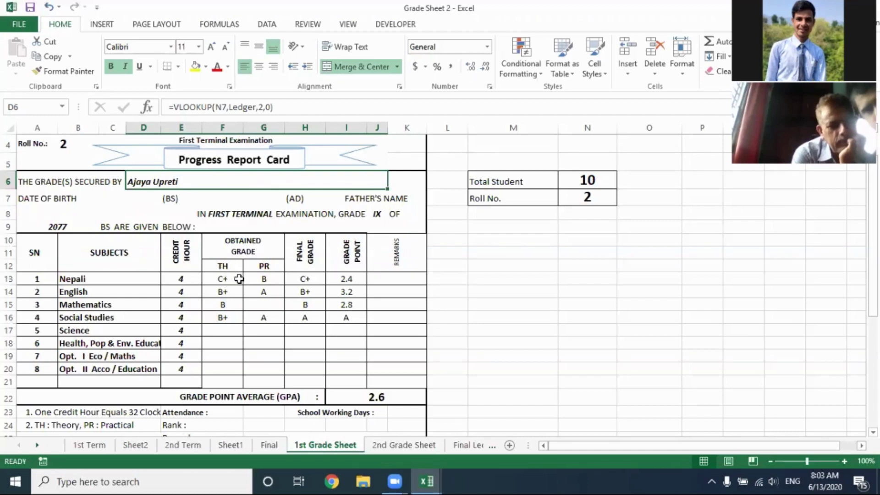
left_click(237, 279)
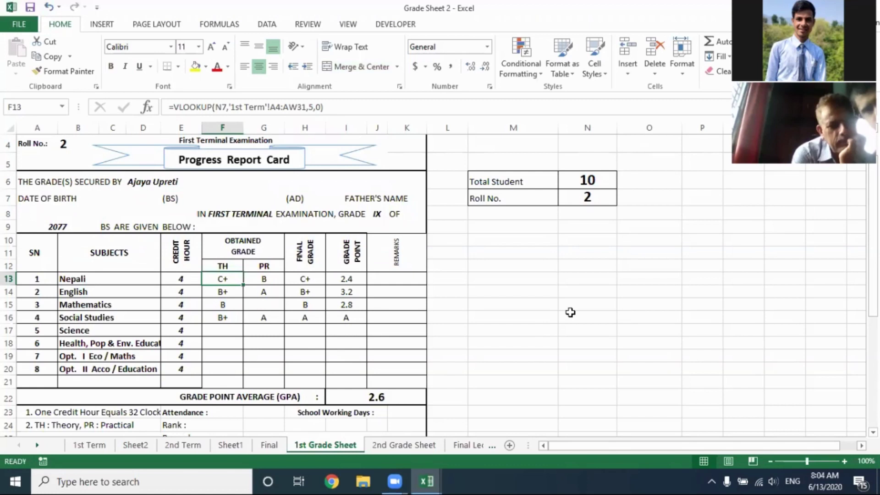
- Erase the lookup formula in F13 so Nepali's theory grade is blank, then reselect F13
key("F2")
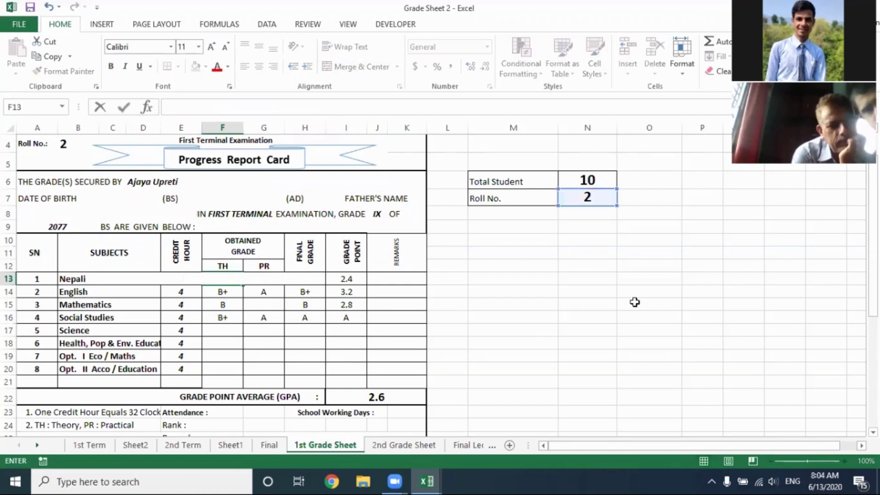
left_click(488, 330)
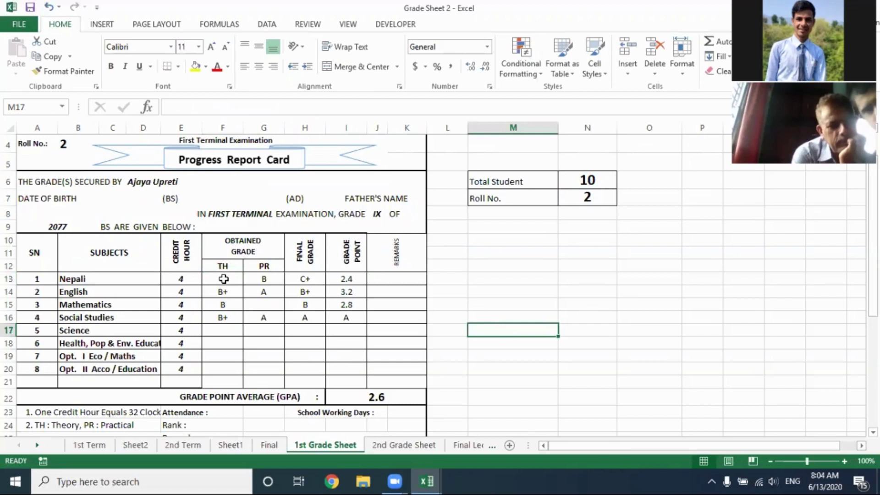
left_click(223, 279)
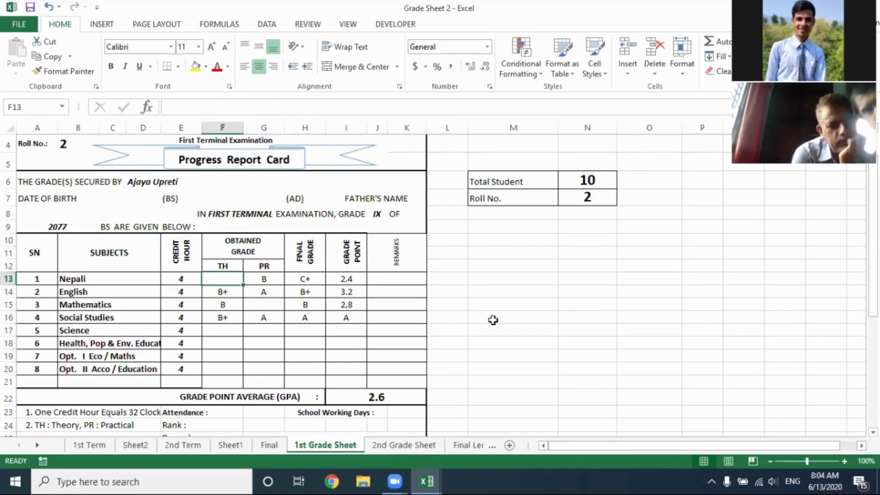
- Enter =VLOOKUP(N7,LEDGER,5,0) in F13 so Nepali's theory grade returns C+
type("=")
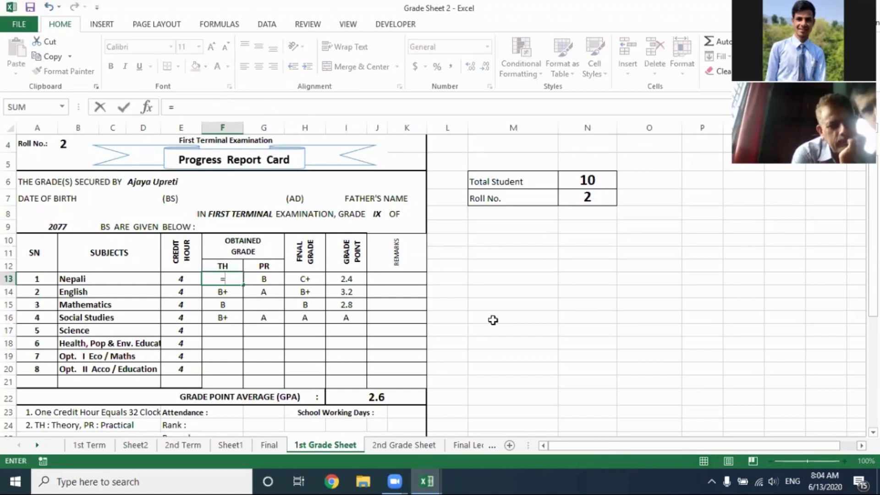
type("VL")
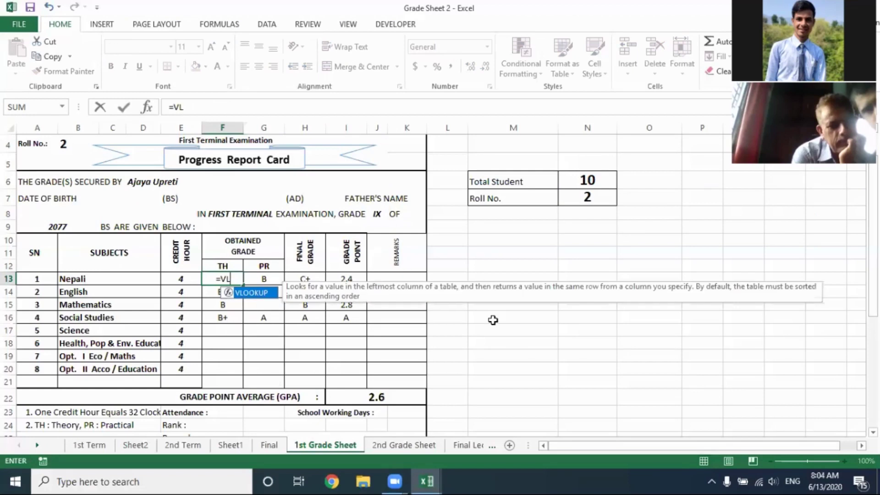
type("OOKU")
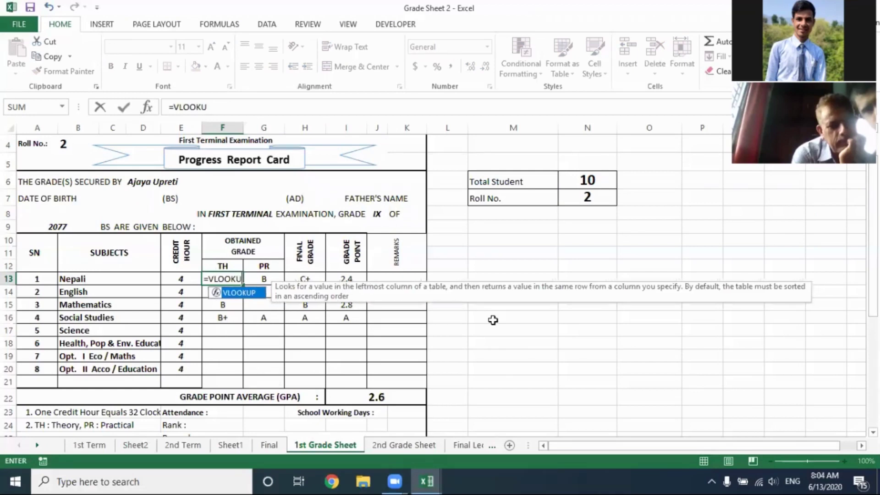
type("p")
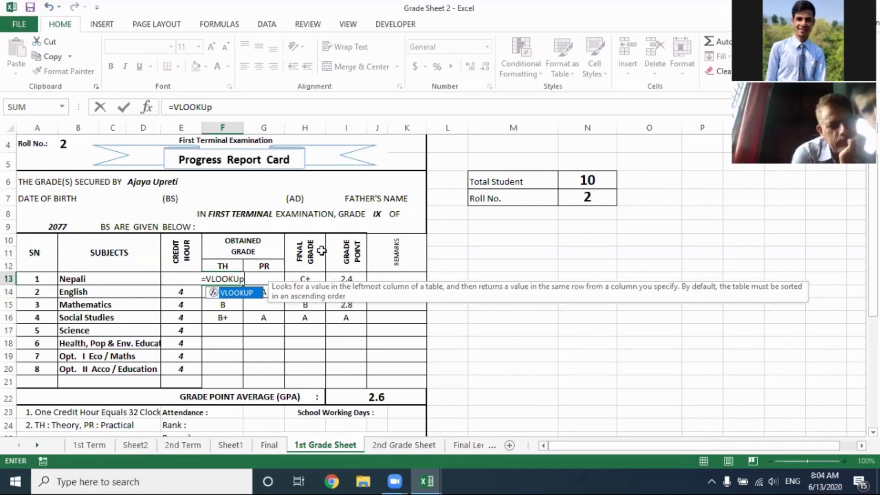
type("(")
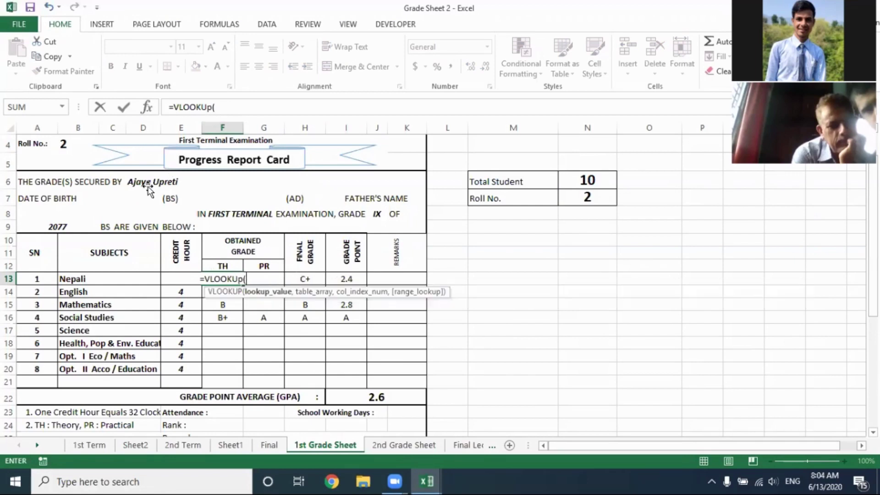
left_click(221, 107)
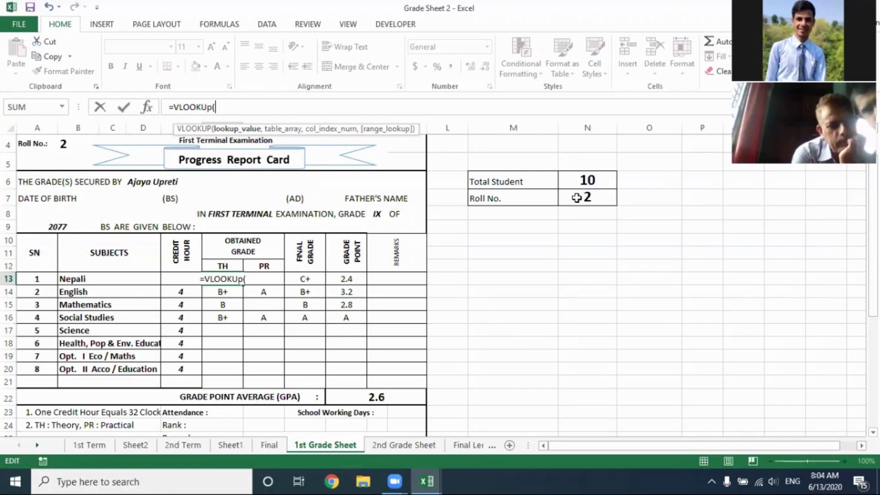
left_click(576, 197)
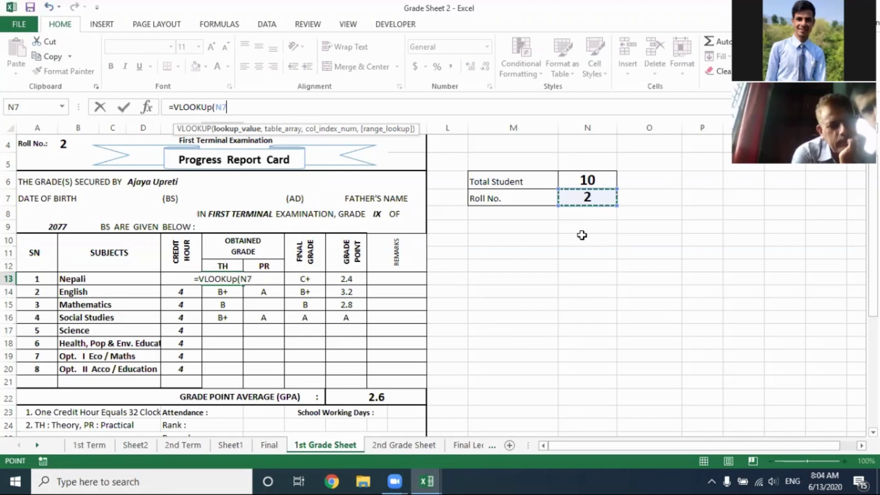
type(",")
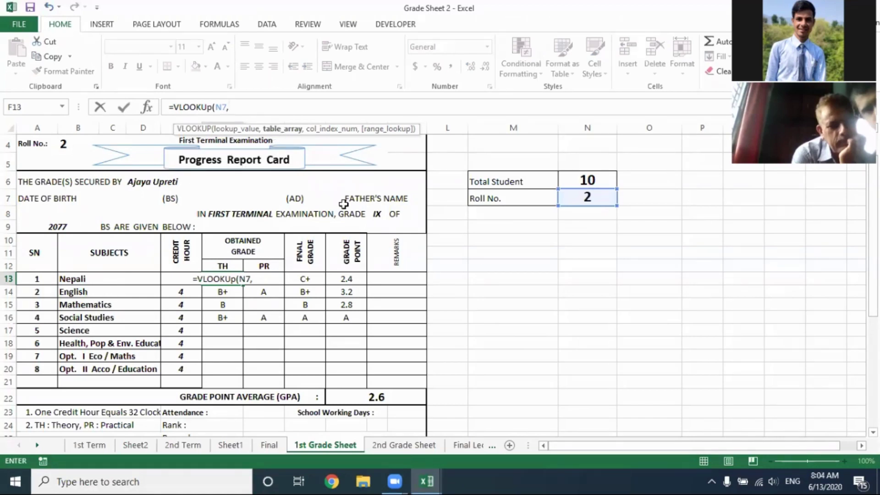
type("L")
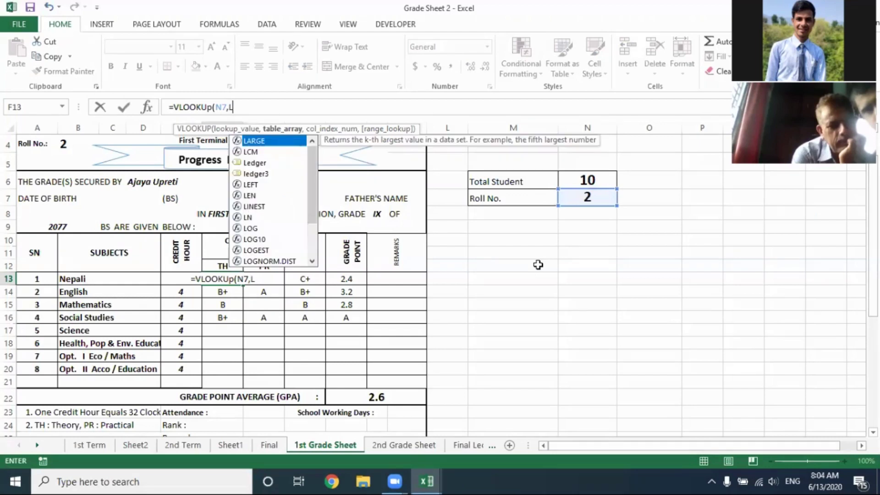
type("ED")
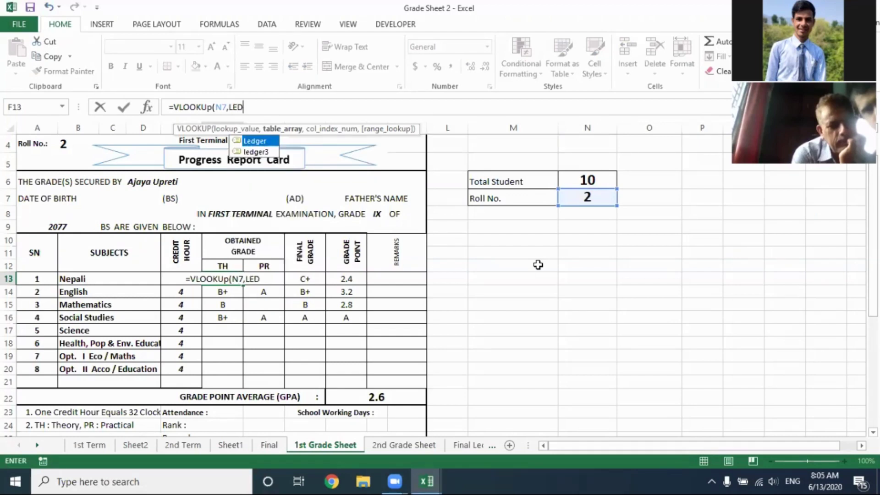
type("GER")
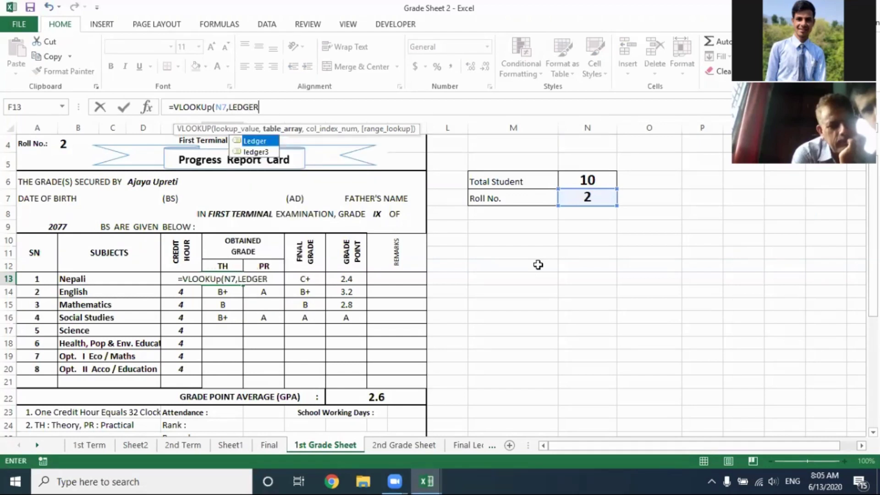
type(",")
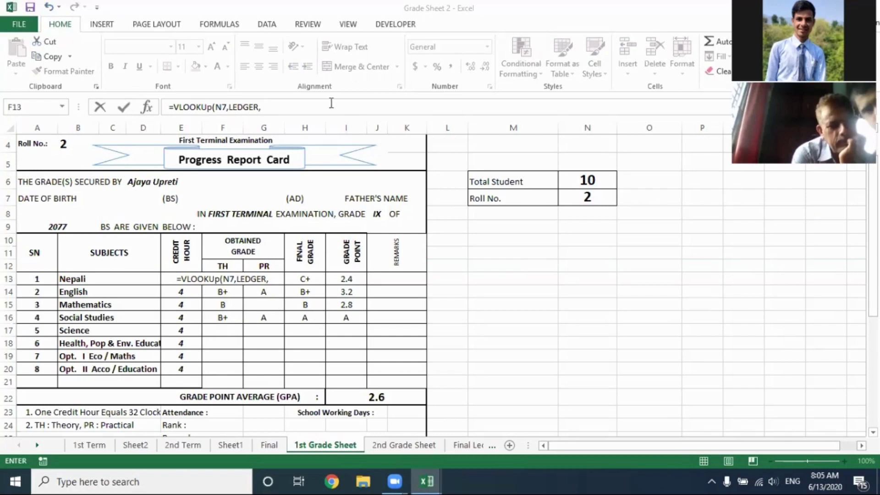
left_click(265, 107)
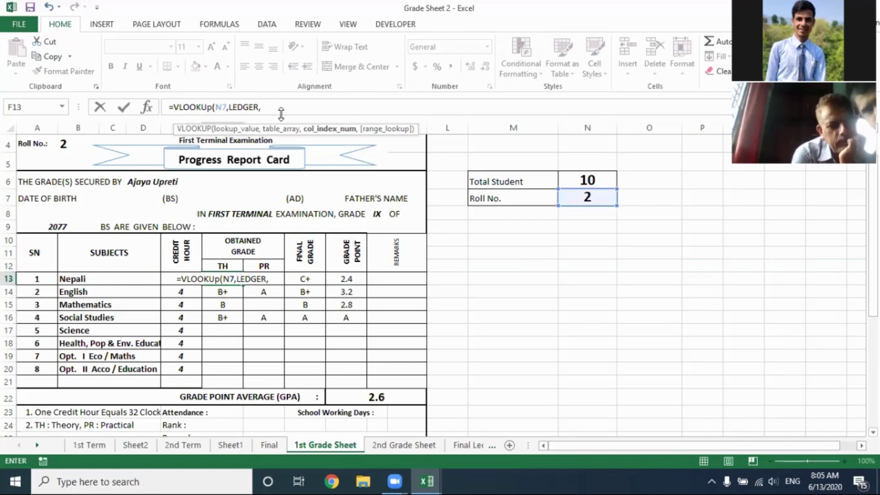
type("5")
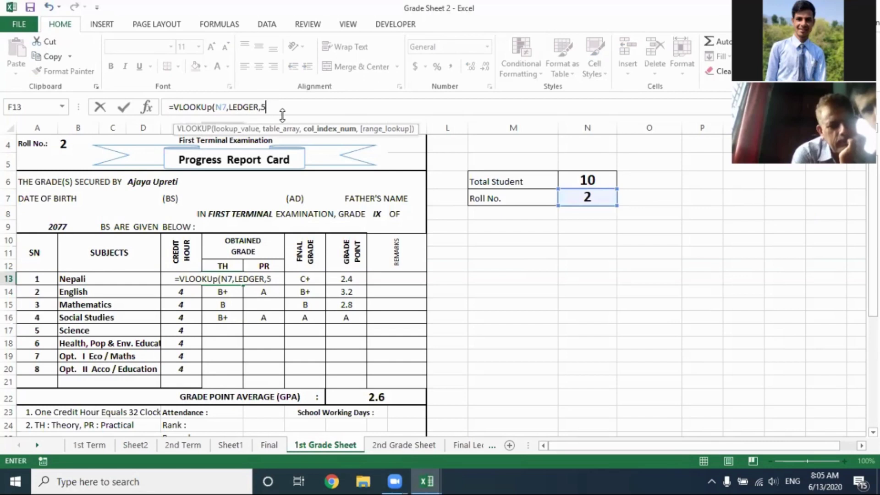
type(",0")
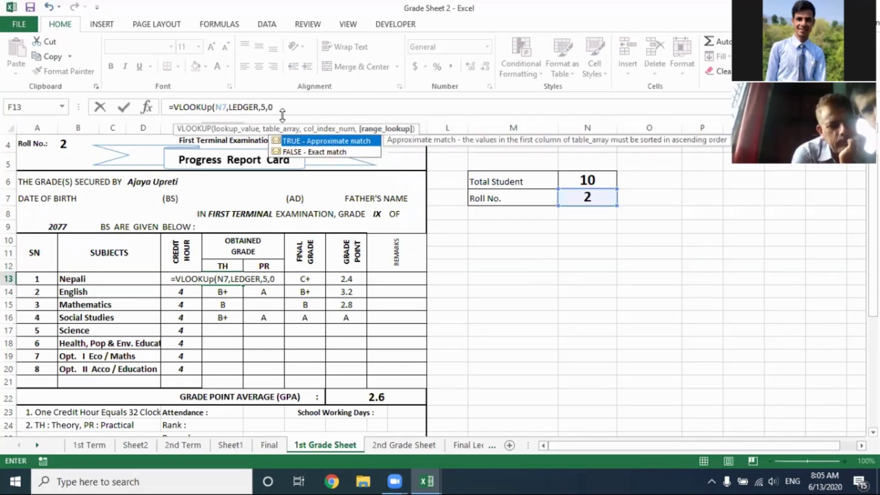
type(")")
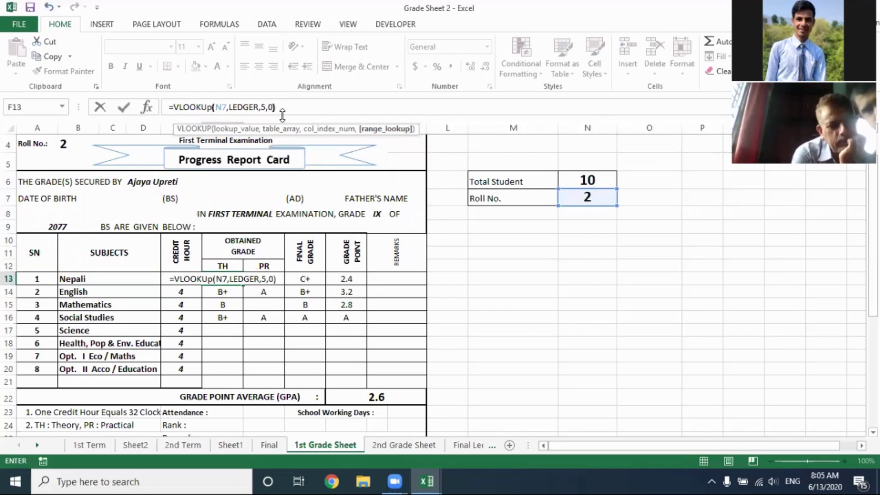
key("Return")
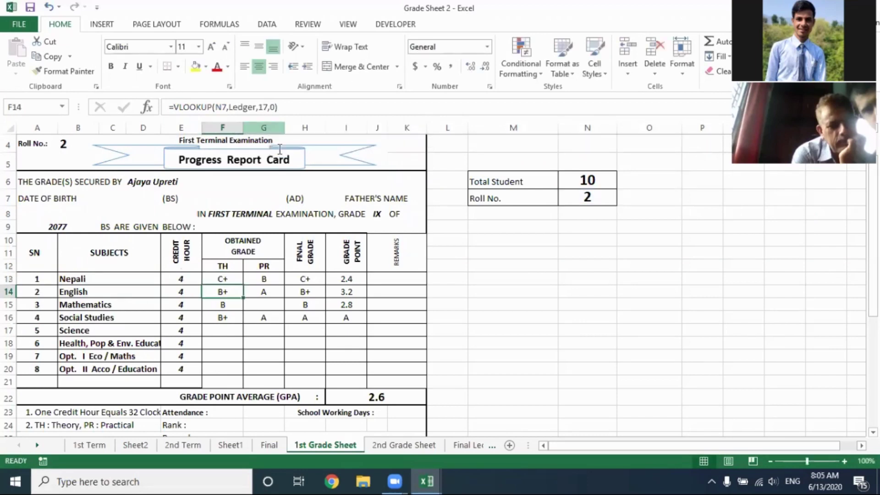
- Inspect the VLOOKUP formulas in F13 and G13 for Nepali's theory and practical grades
left_click(236, 278)
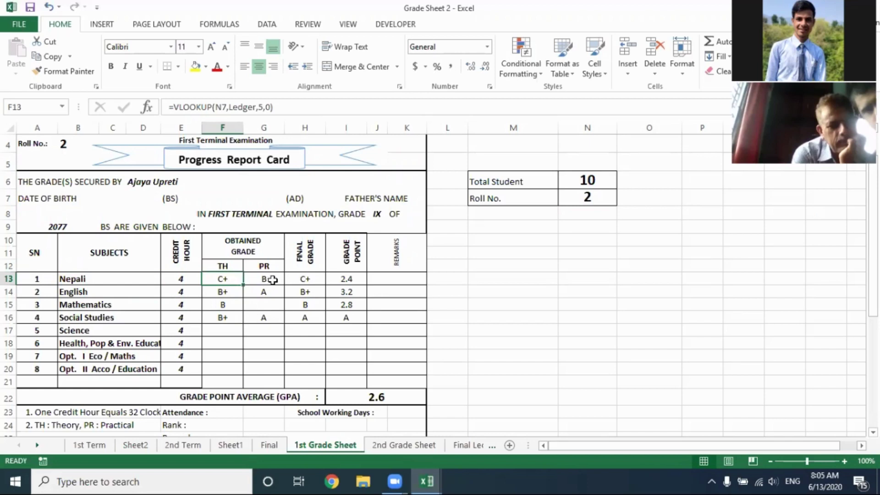
left_click(273, 280)
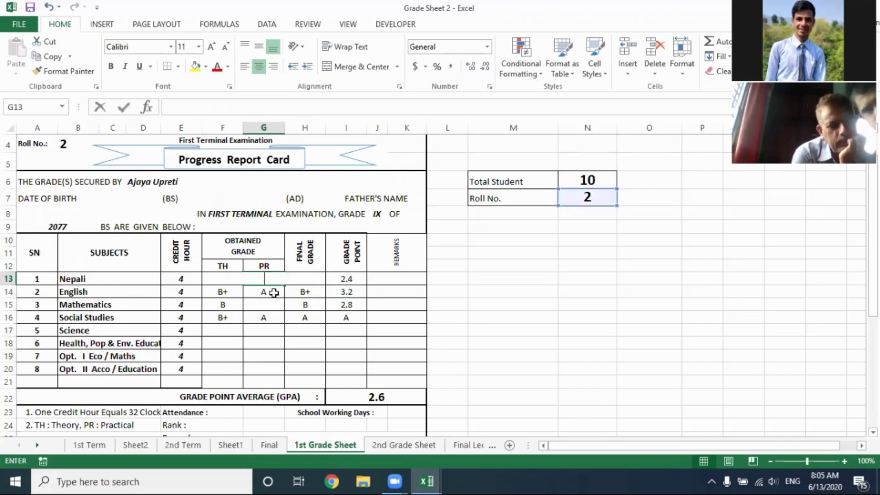
- Paste F13's formula into G13, yielding =VLOOKUP(O7,Ledger,5,0) and #N/A, then check G14
left_click(498, 307)
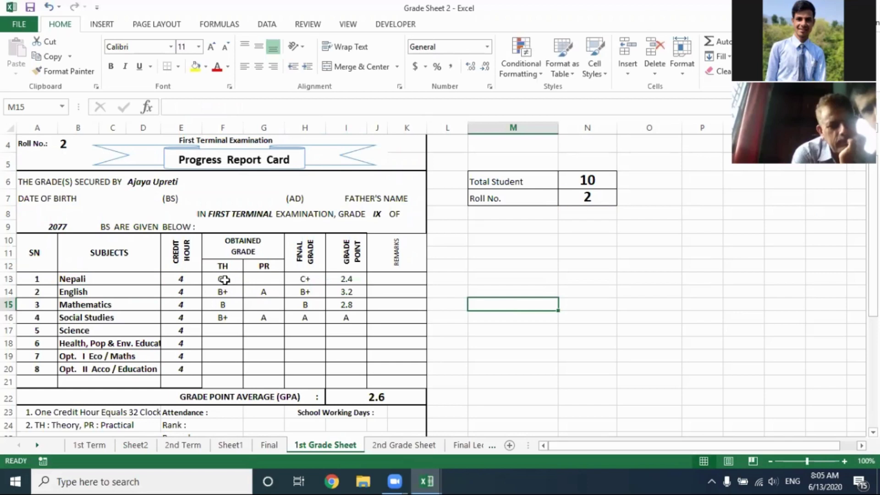
left_click(224, 280)
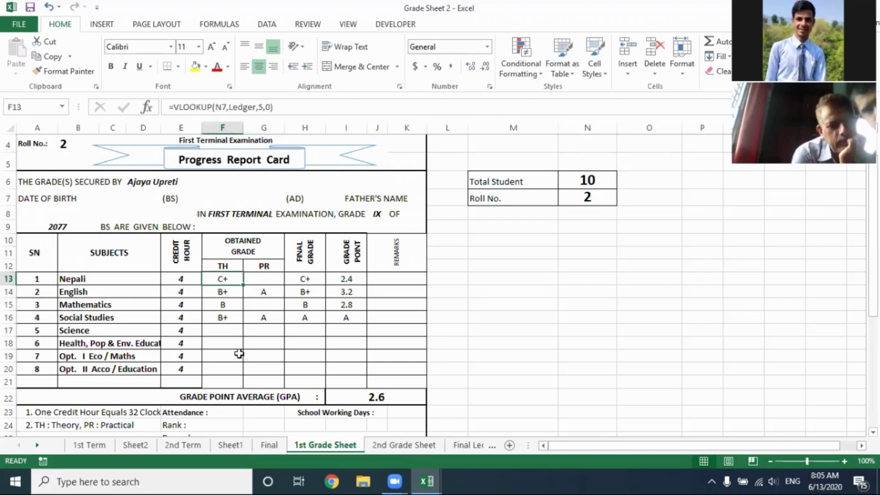
key("ctrl+c")
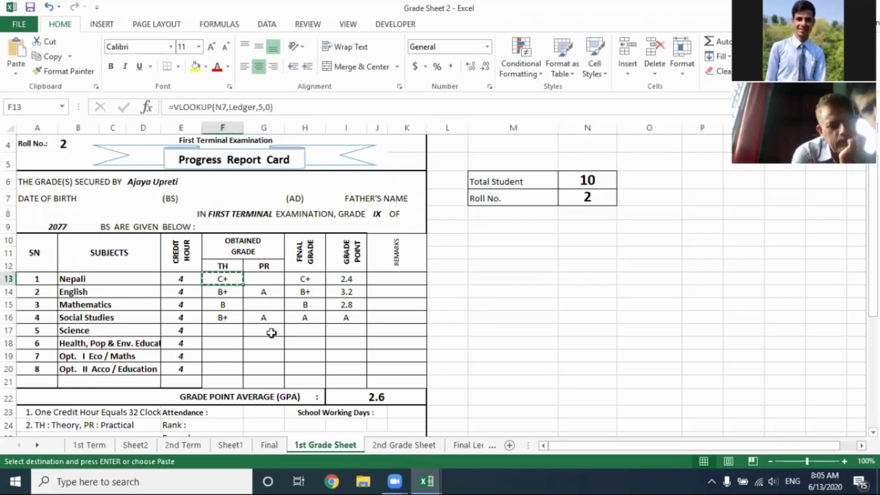
left_click(267, 279)
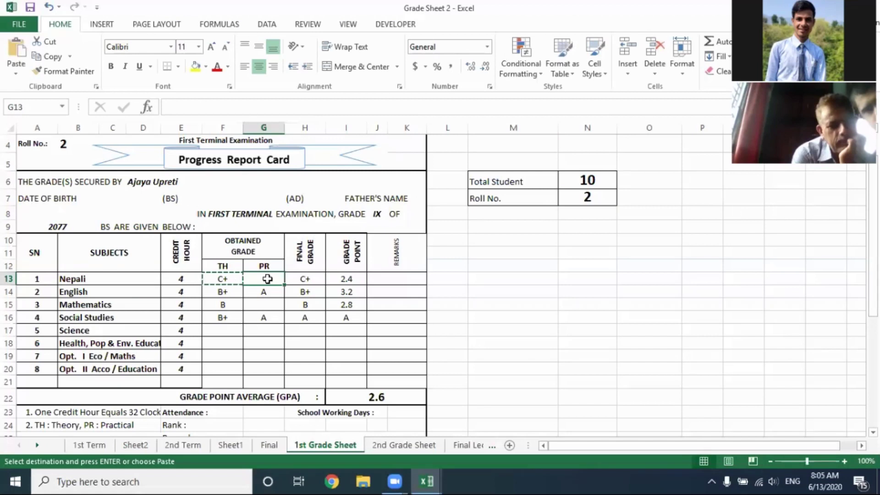
key("ctrl+v")
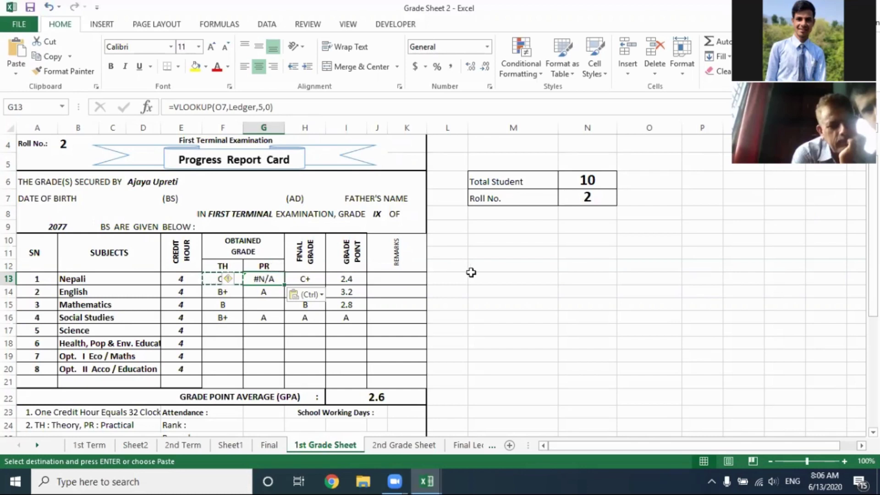
left_click(491, 281)
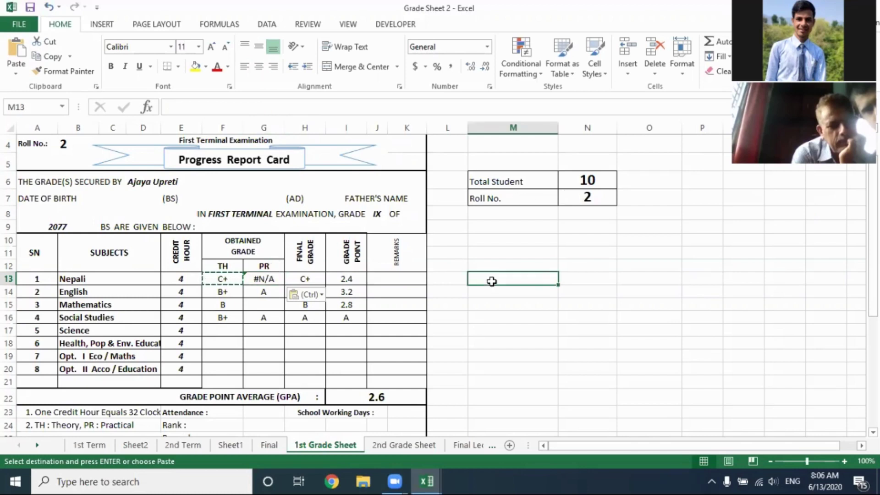
left_click(261, 292)
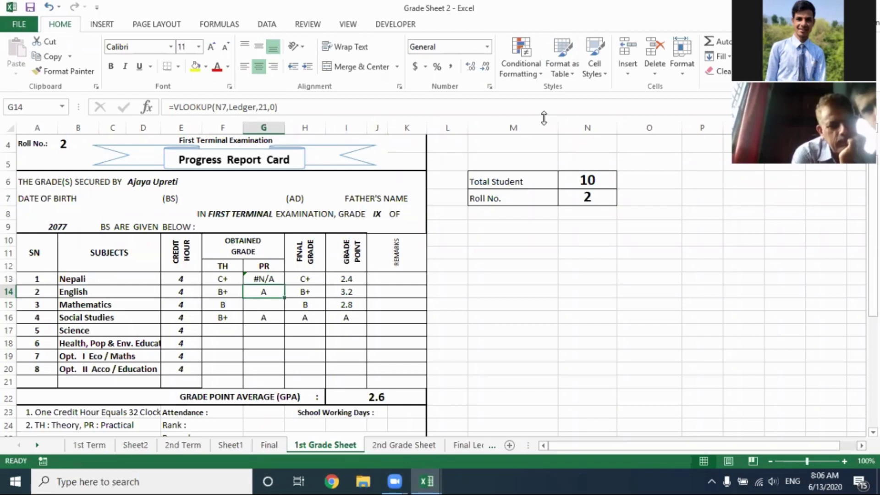
left_click(91, 447)
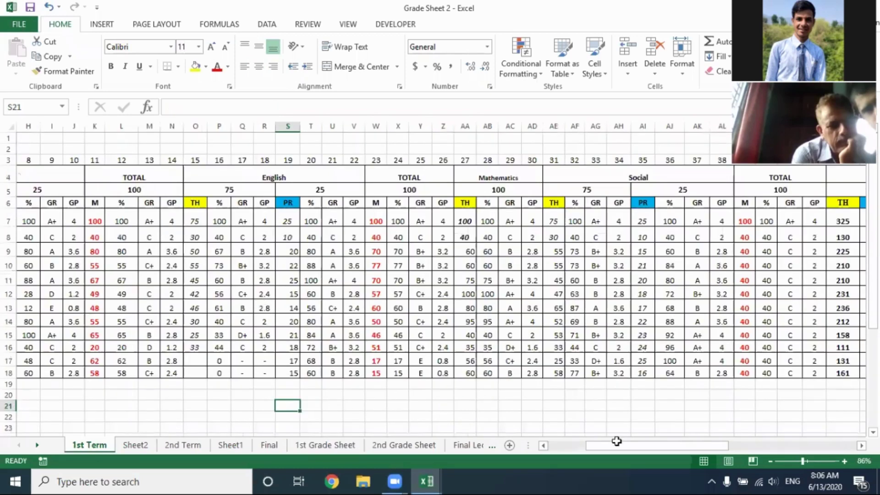
left_click_drag(617, 444, 542, 452)
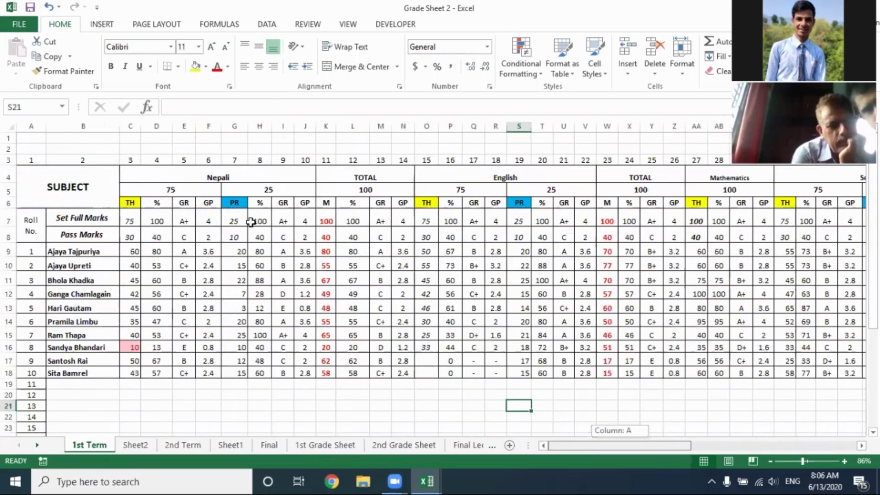
left_click(283, 126)
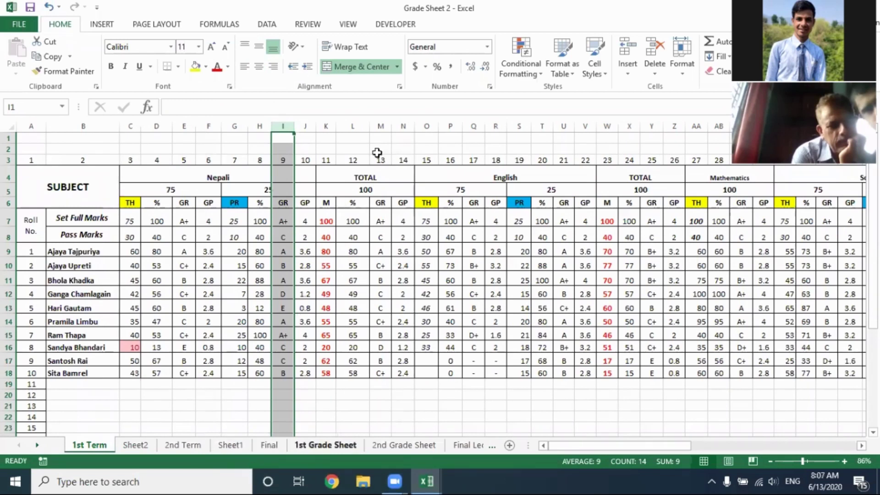
key("ctrl+Page_Down")
key("ctrl+Page_Down")
key("ctrl+Page_Down")
key("ctrl+Page_Down")
key("ctrl+Page_Down")
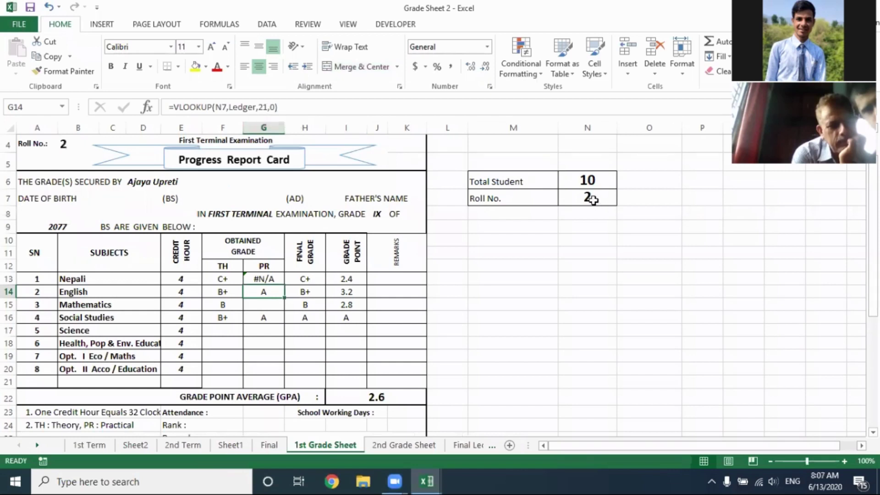
- Change G13's formula from O7 and column 5 to N7 and column 9, showing B
left_click(272, 281)
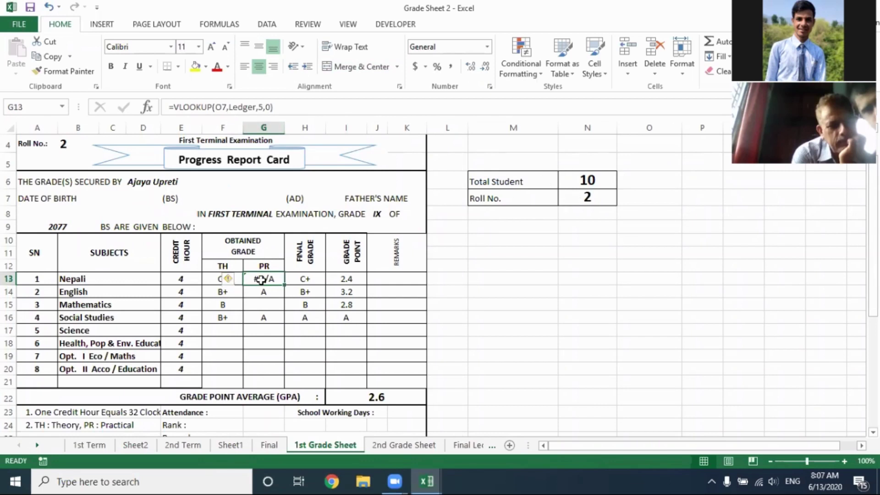
left_click(222, 108)
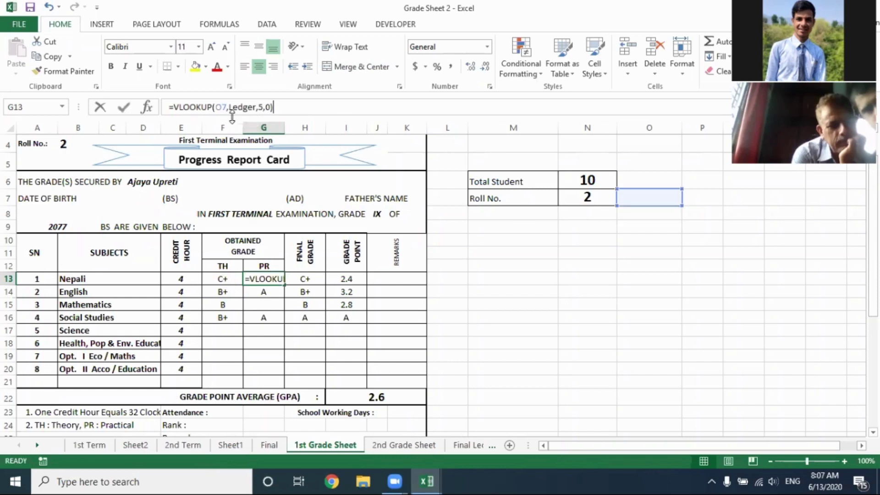
key("BackSpace")
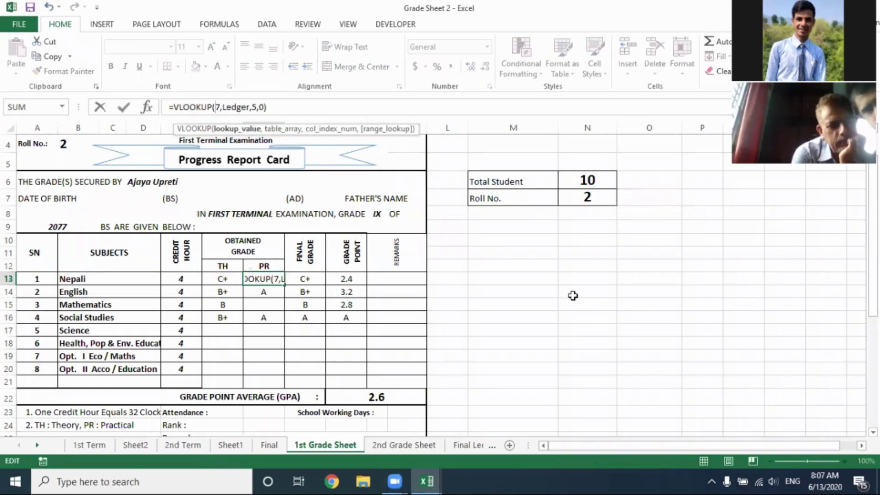
type("N")
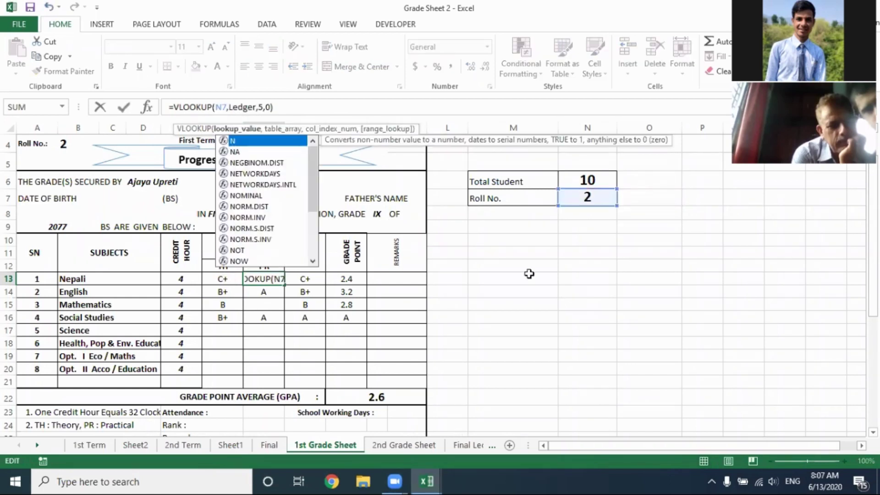
left_click(262, 106)
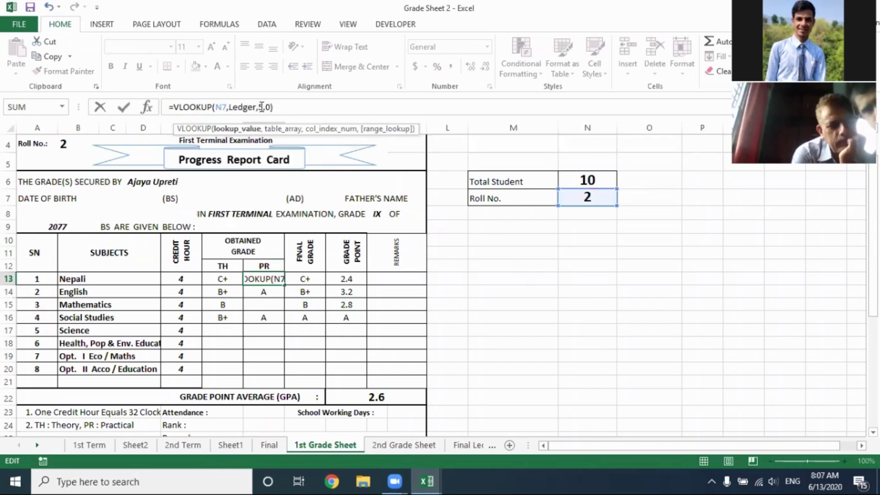
key("BackSpace")
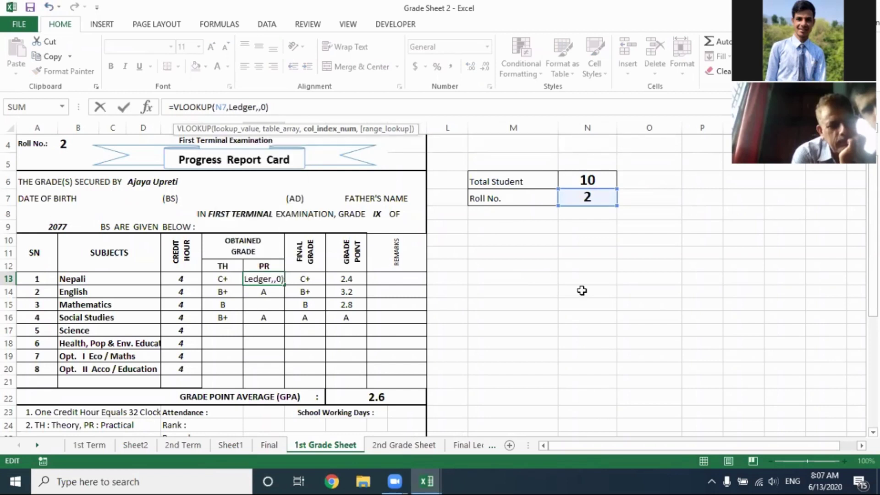
type("9")
key("Return")
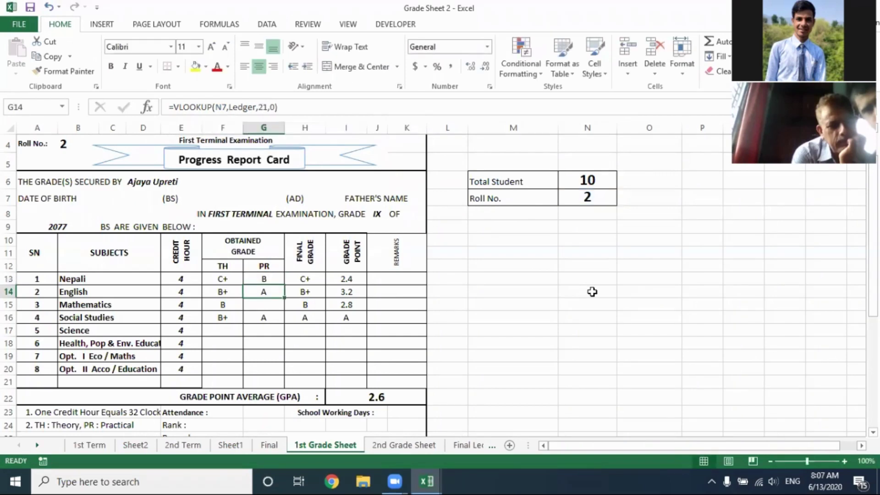
left_click(268, 279)
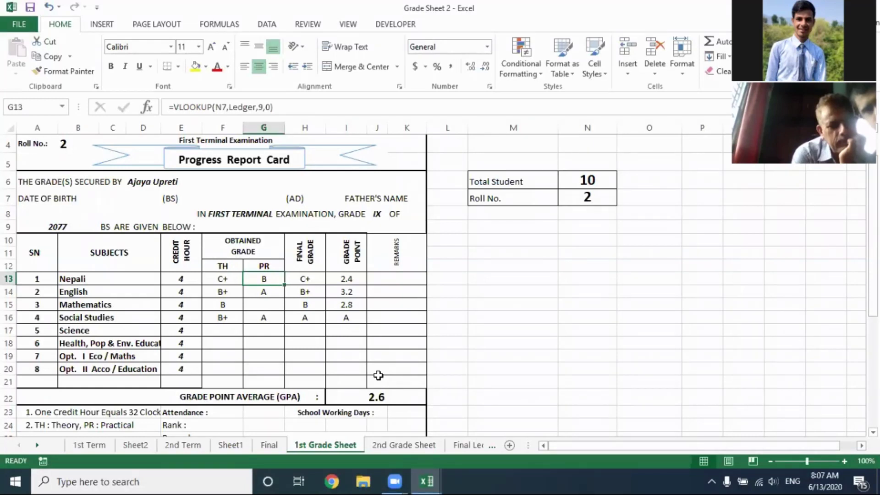
scroll(311, 331, "down", 1)
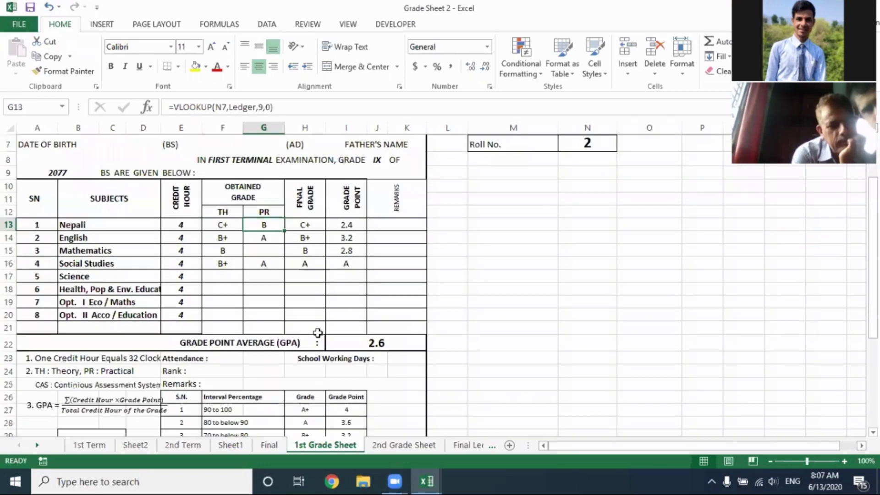
scroll(317, 333, "down", 1)
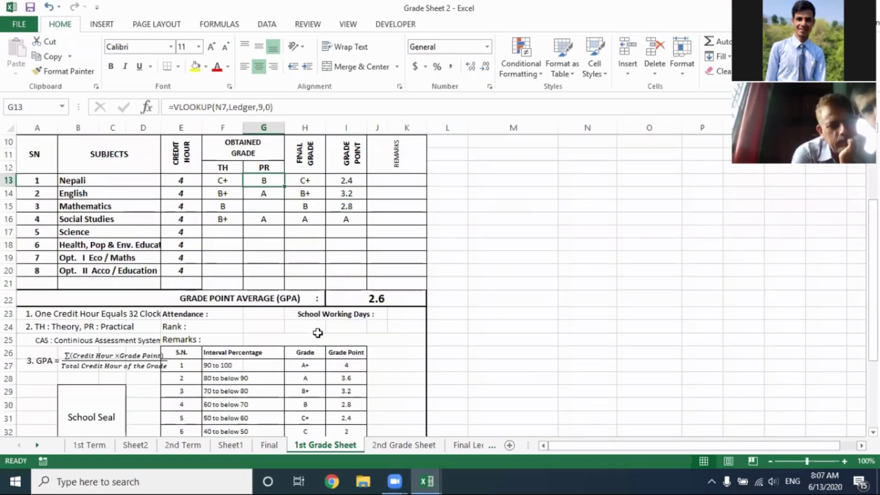
scroll(318, 332, "up", 3)
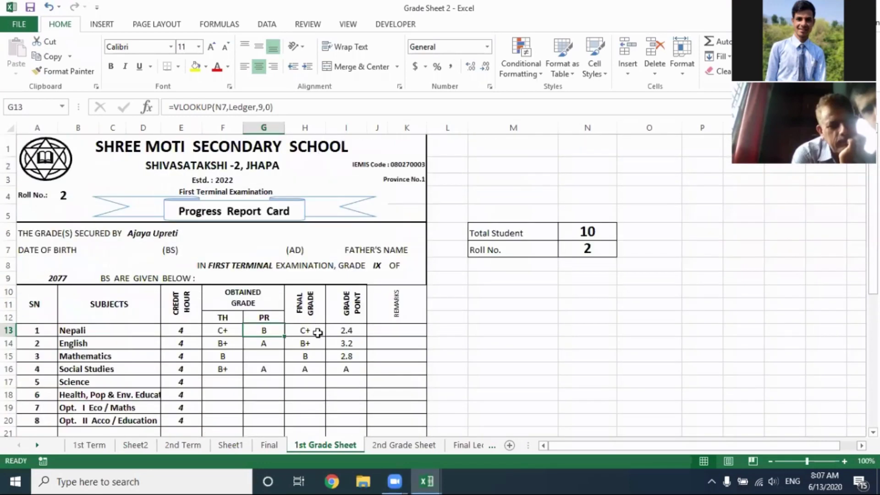
left_click(348, 343)
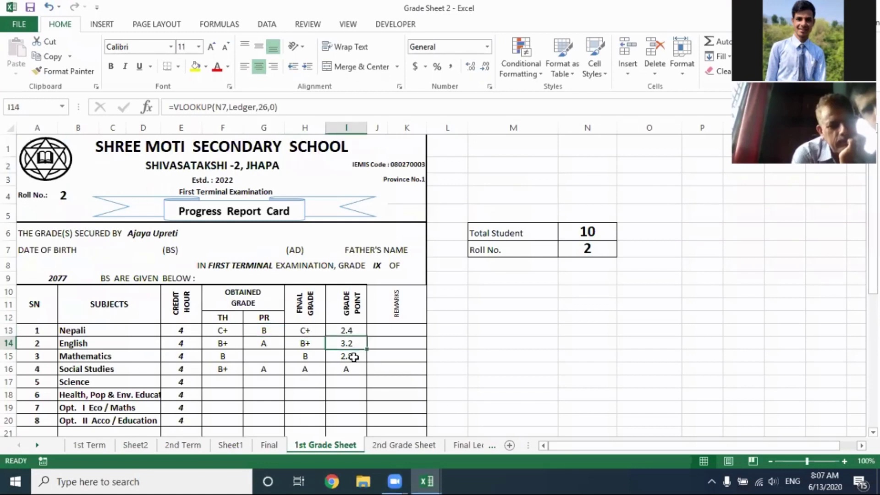
left_click(347, 356)
left_click(305, 356)
left_click(227, 357)
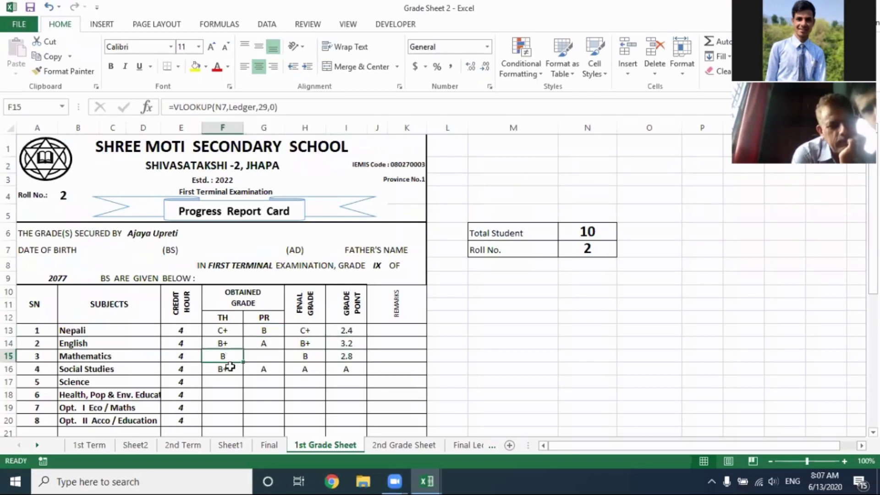
left_click(278, 368)
left_click(301, 368)
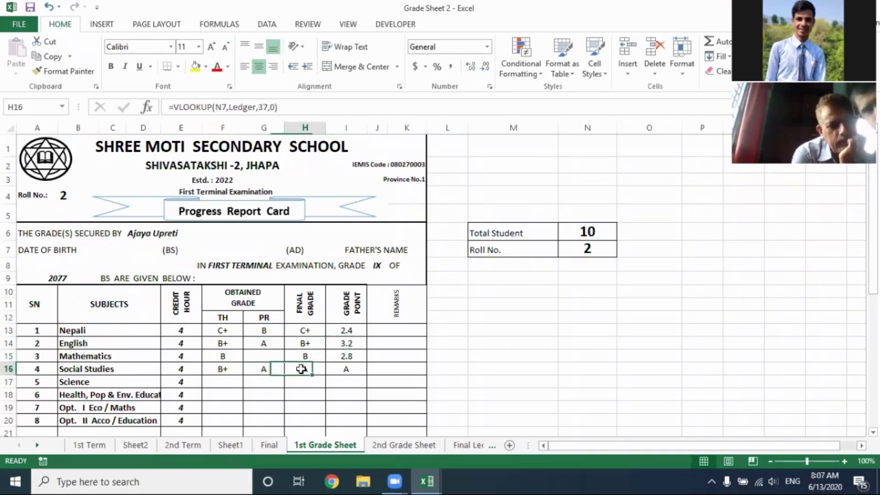
left_click(342, 370)
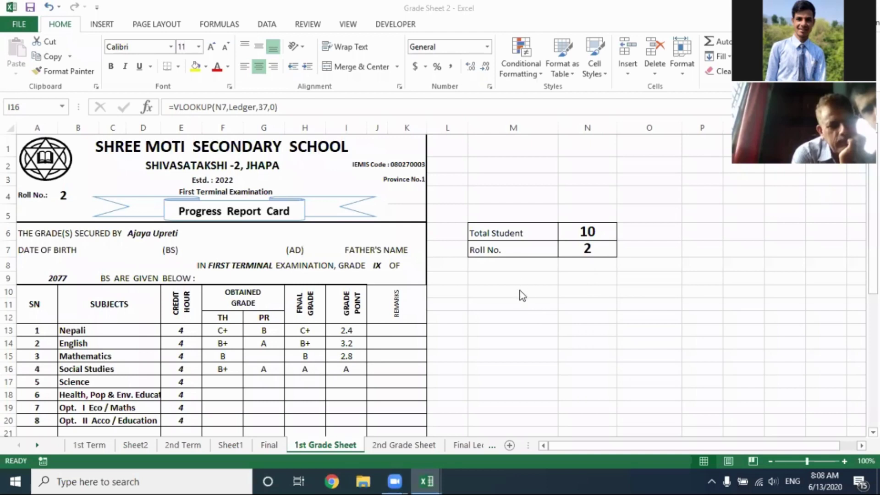
- Select the report card range A1:K40 and open the FILE Info page
left_click(591, 293)
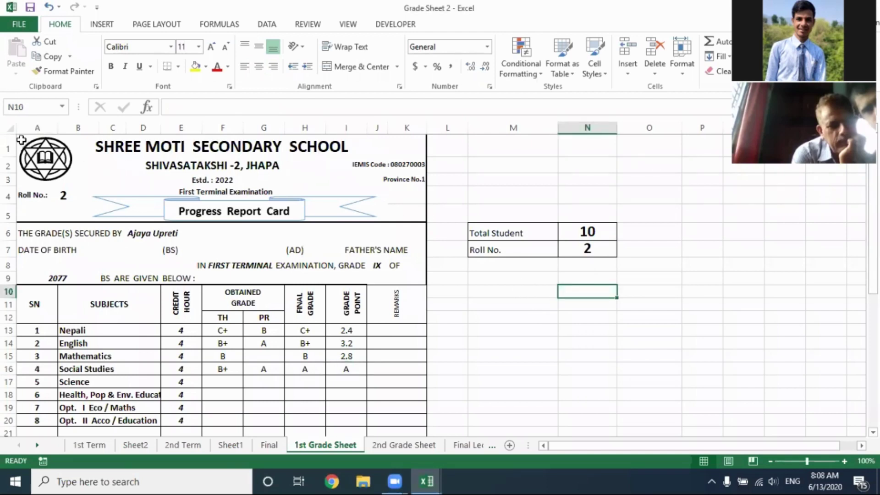
left_click_drag(22, 140, 306, 407)
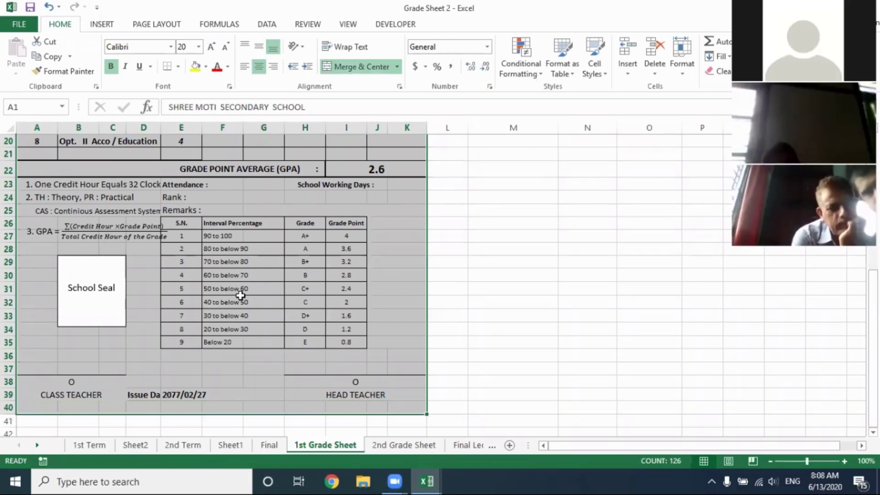
scroll(240, 295, "up", 7)
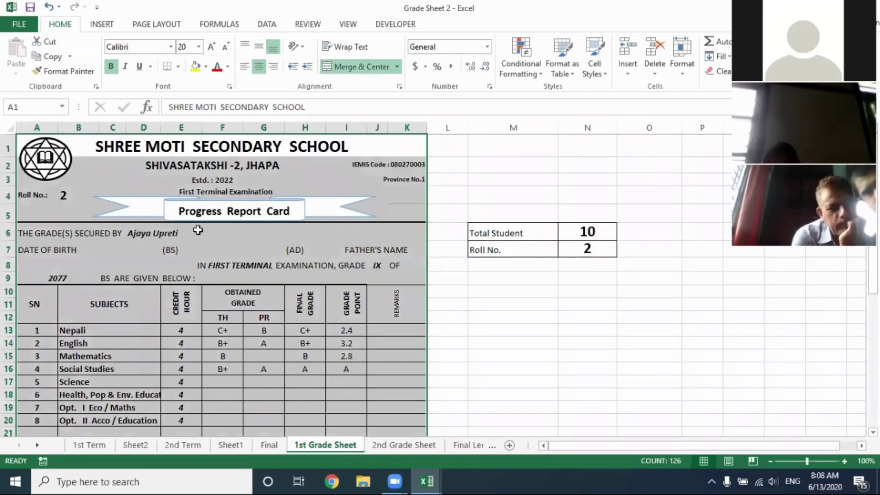
left_click(20, 24)
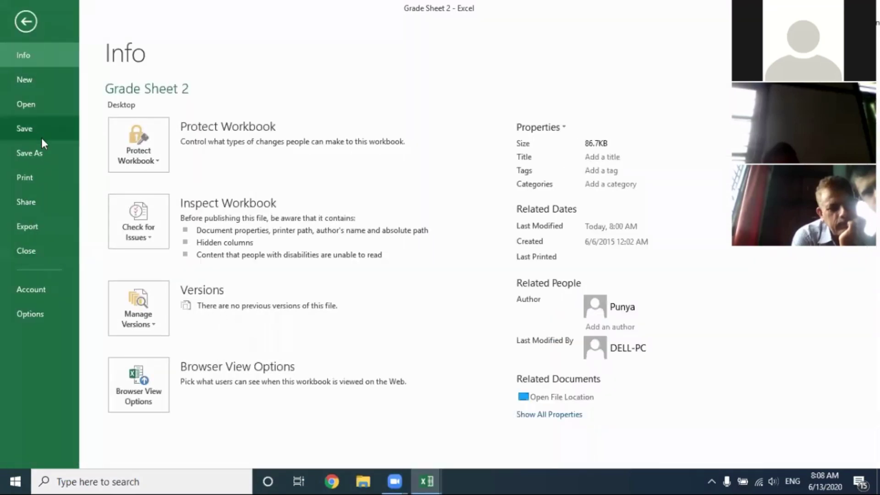
- Print the two-page report card from Backstage, then close the workbook with Ctrl+W
left_click(38, 178)
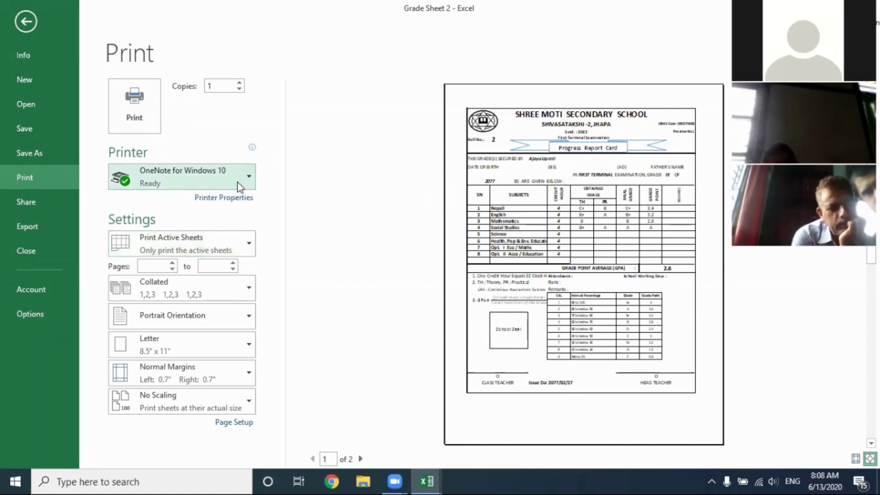
left_click(141, 115)
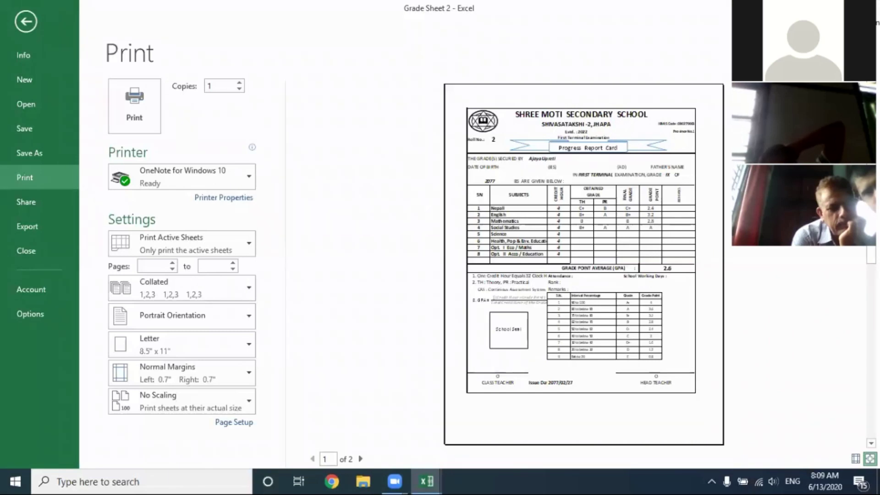
key("ctrl+w")
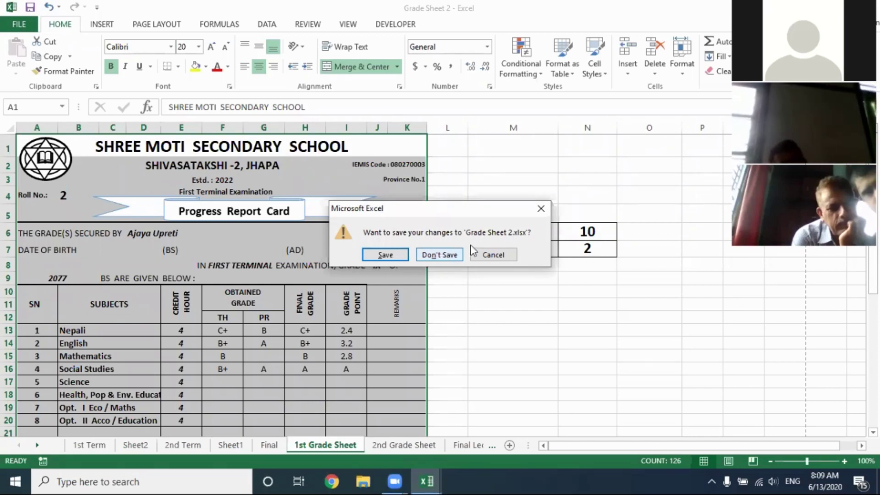
- Close Grade Sheet 2 with Don't Save, visit Book1, then show the desktop with Win+D
left_click(449, 255)
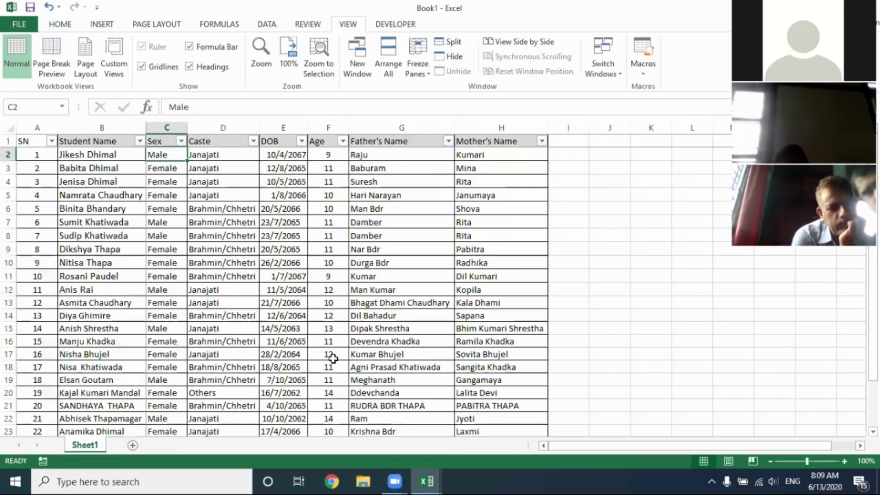
mouse_move(431, 480)
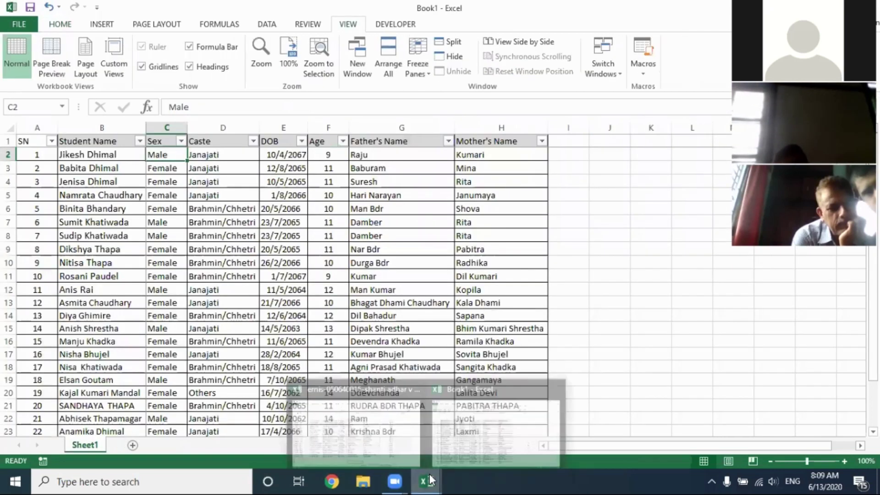
left_click(468, 431)
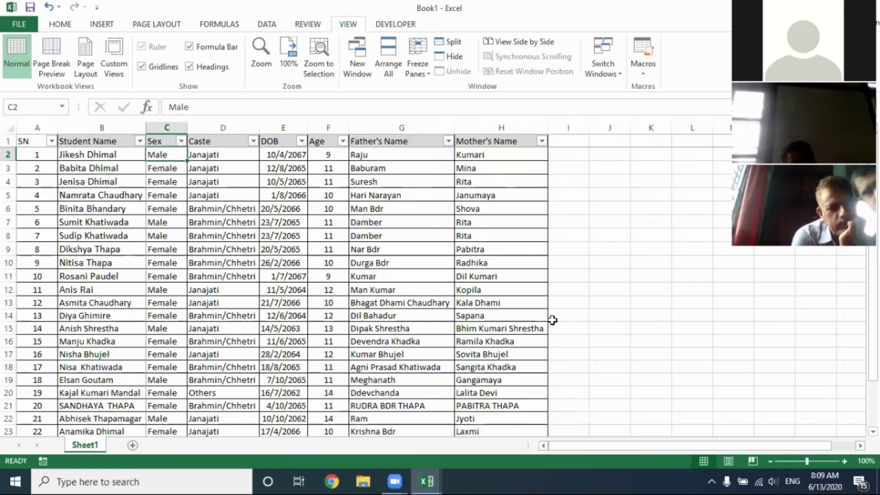
left_click(622, 260)
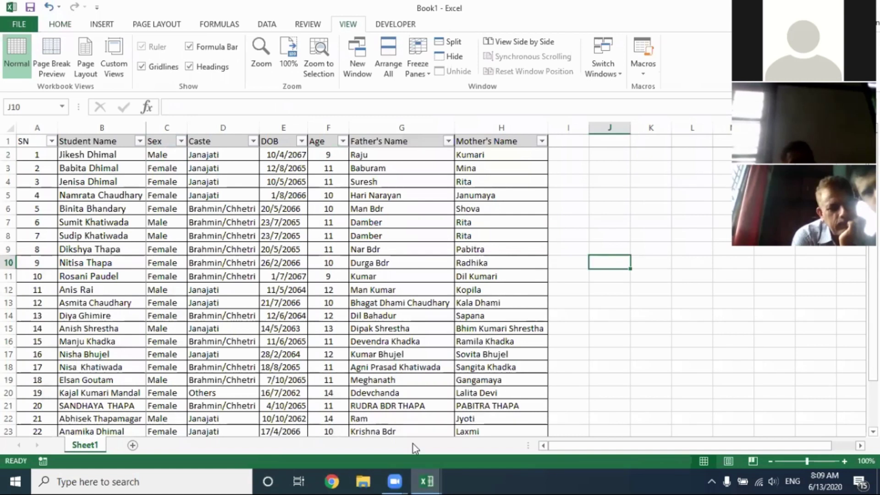
mouse_move(395, 476)
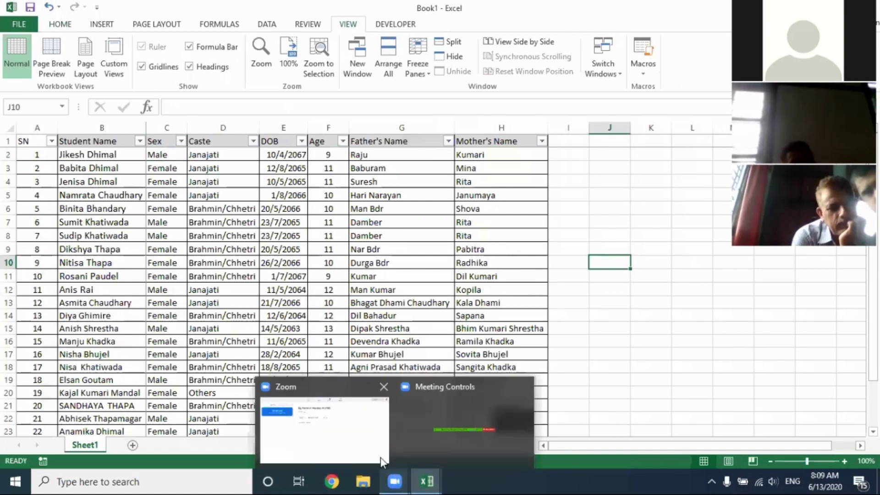
left_click(715, 251)
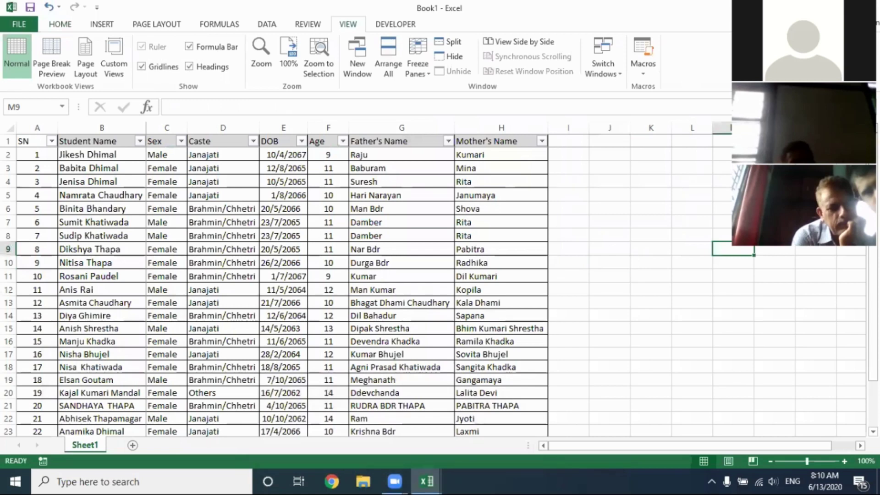
key("super+d")
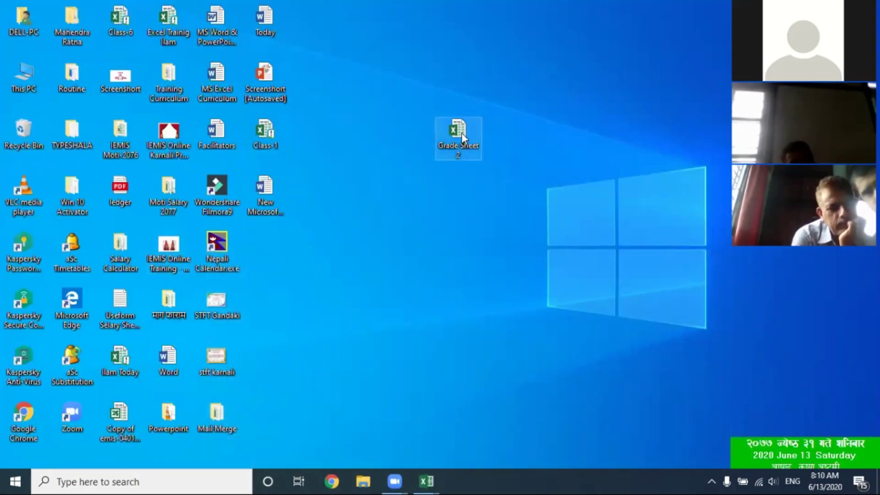
- Reopen Grade Sheet 2, scroll the 1st Term ledger back to column A, and select the SUBJECT heading cell
key("super+d")
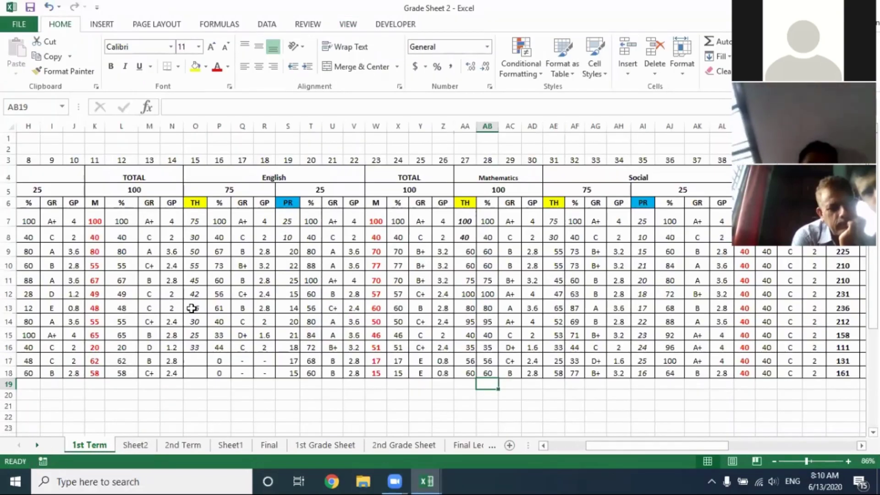
left_click_drag(614, 451, 510, 442)
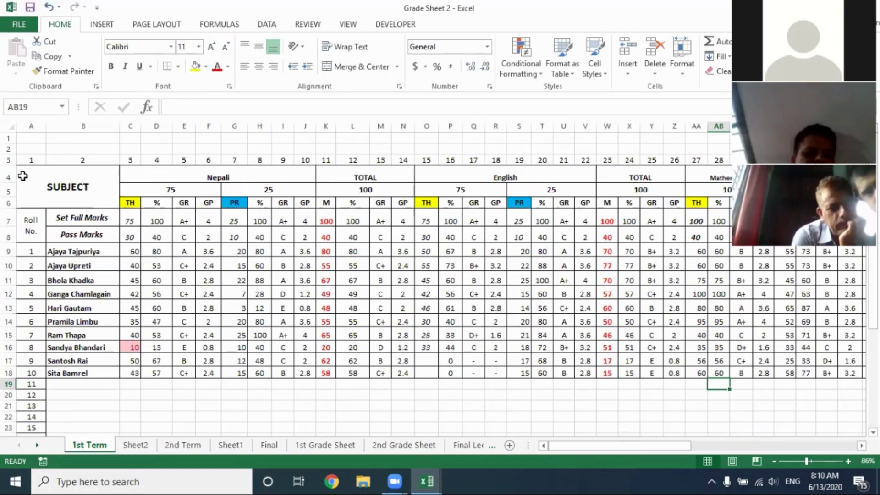
left_click(22, 176)
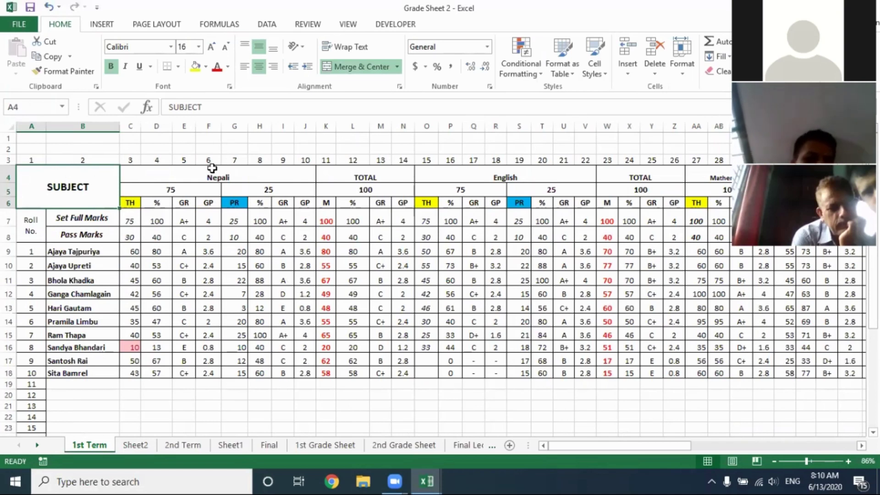
- Clear the column numbers out of row 3 of the ledger, then deselect the row
left_click(10, 160)
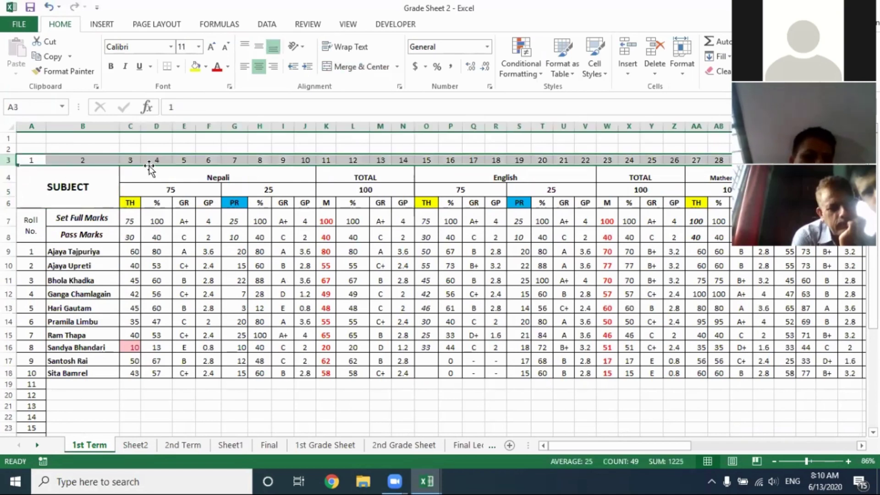
right_click(157, 164)
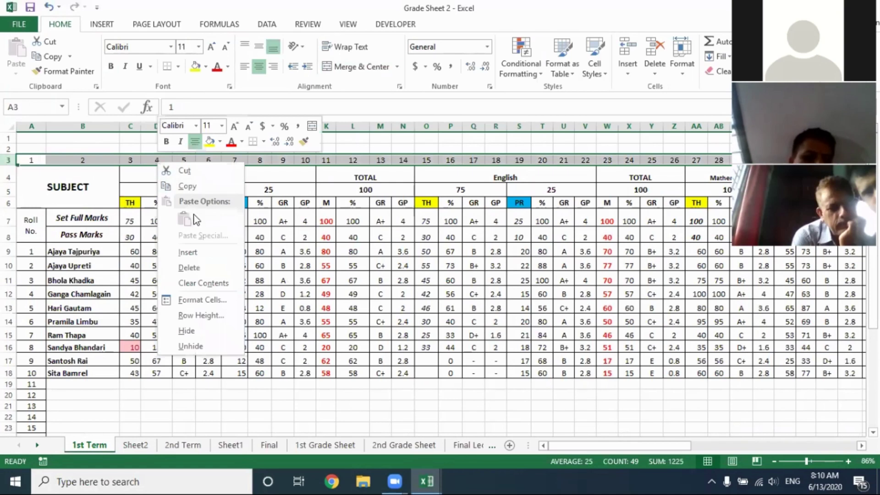
left_click(222, 282)
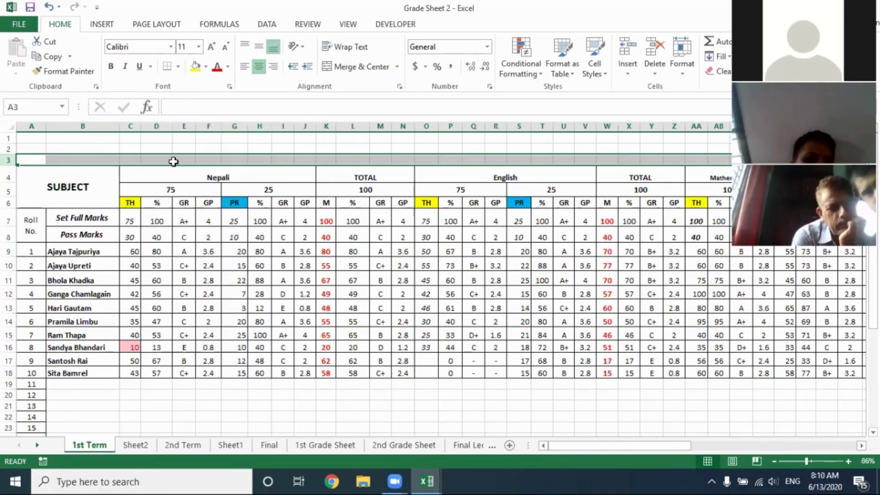
left_click(183, 148)
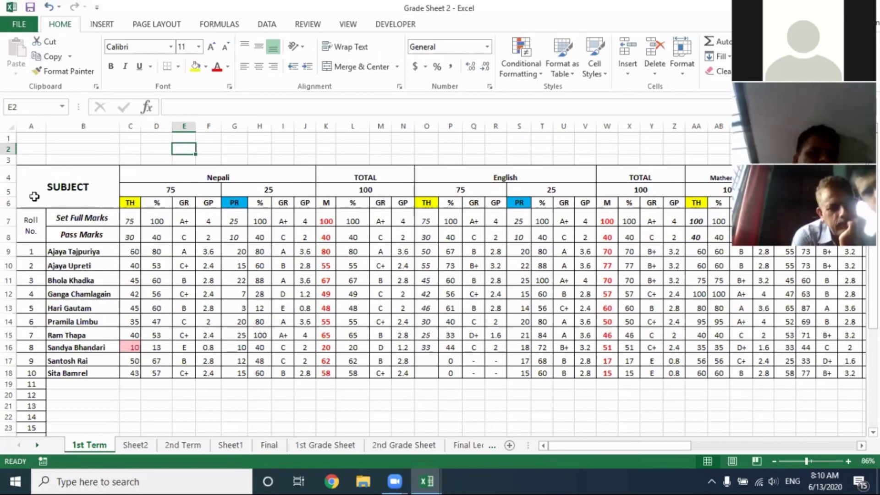
- Select the ledger from the SUBJECT heading down to row 38 and name the range table1
mouse_move(32, 176)
left_mouse_down()
mouse_move(345, 226)
mouse_move(716, 240)
mouse_move(861, 256)
mouse_move(829, 281)
mouse_move(762, 365)
mouse_move(763, 456)
mouse_move(770, 399)
left_mouse_up()
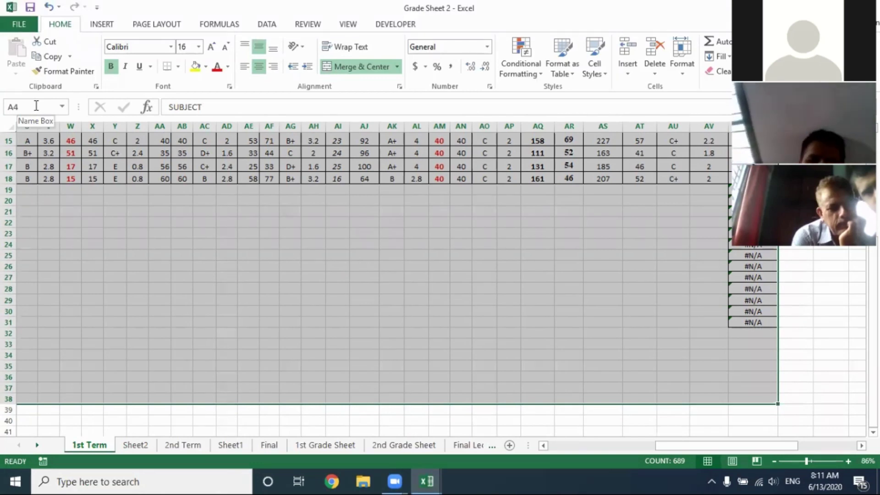
left_click(36, 105)
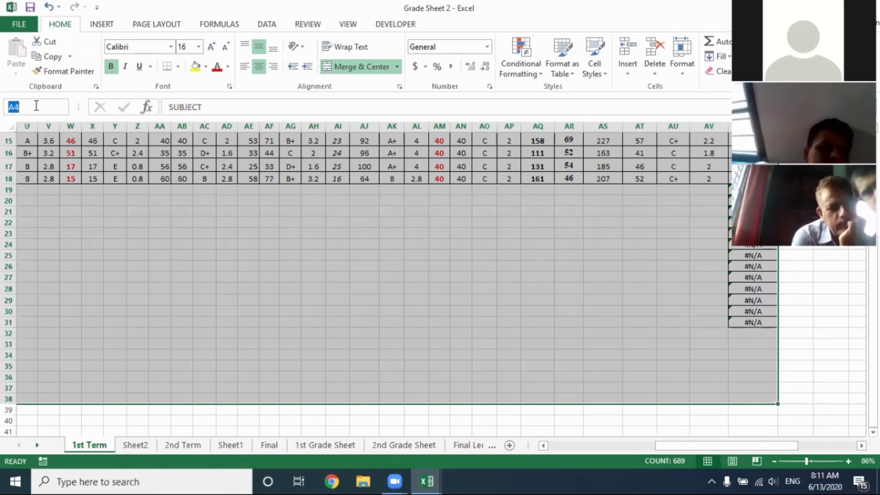
type("TA")
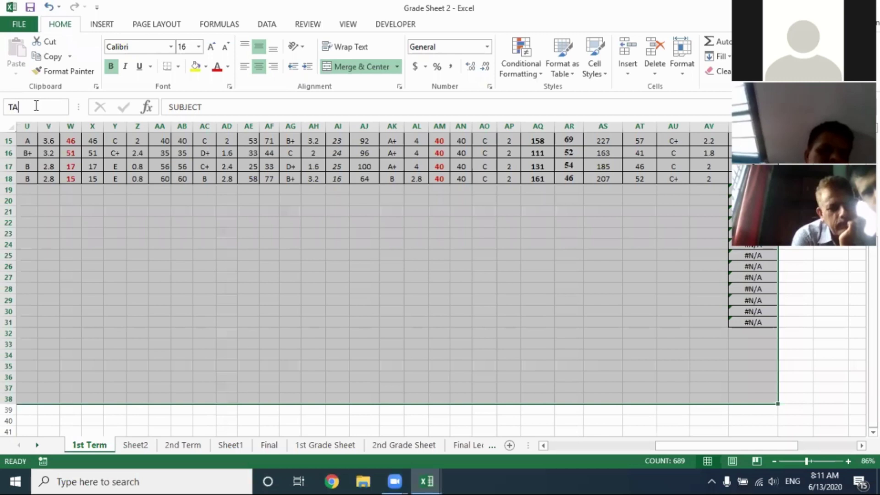
key("BackSpace")
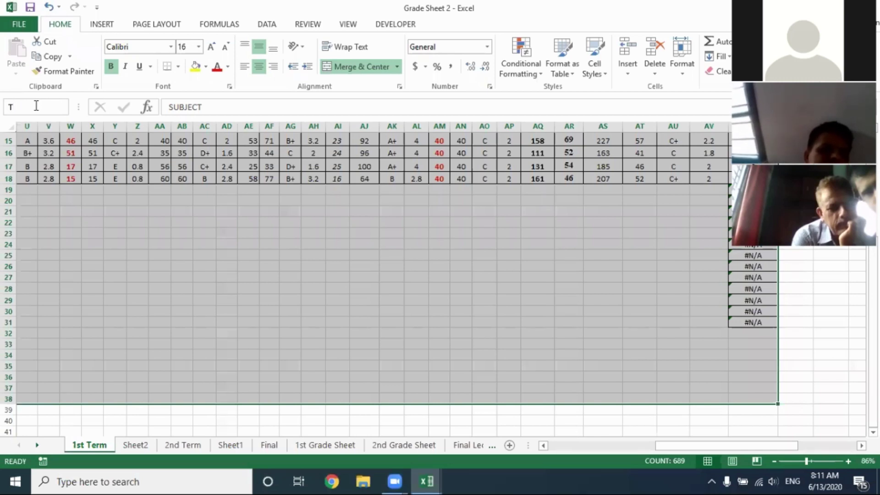
key("BackSpace")
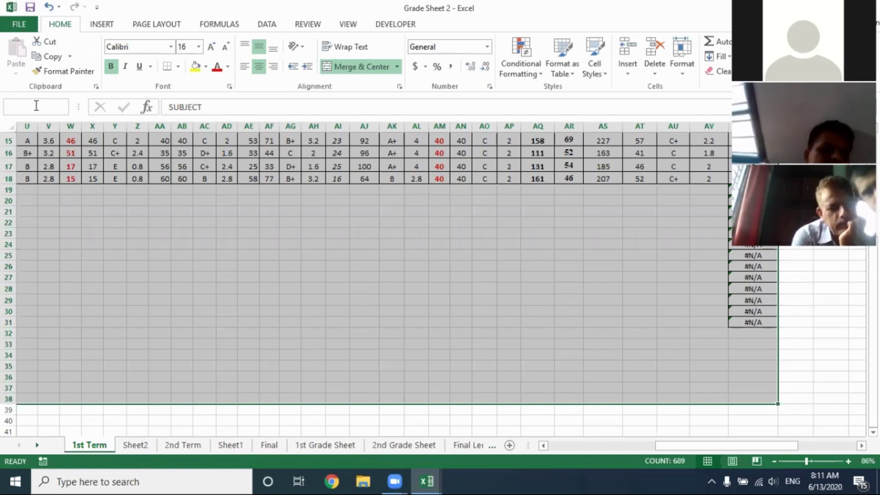
type("t")
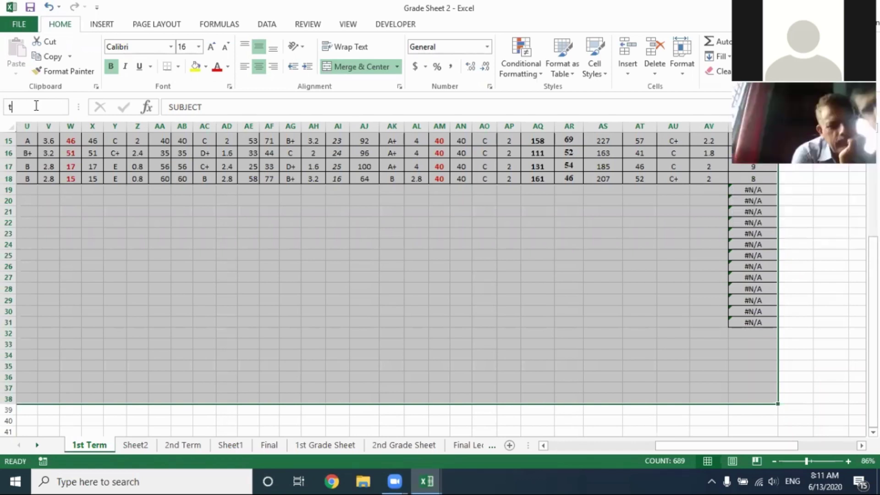
type("able1")
key("Return")
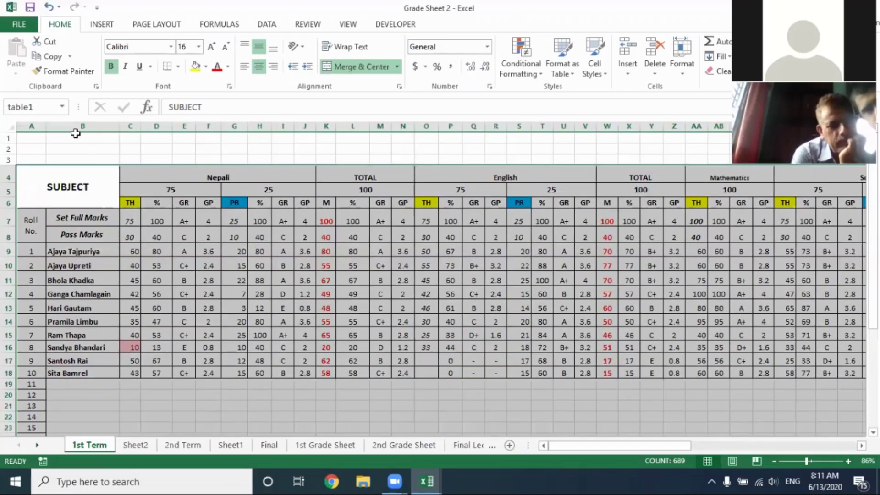
left_click(63, 108)
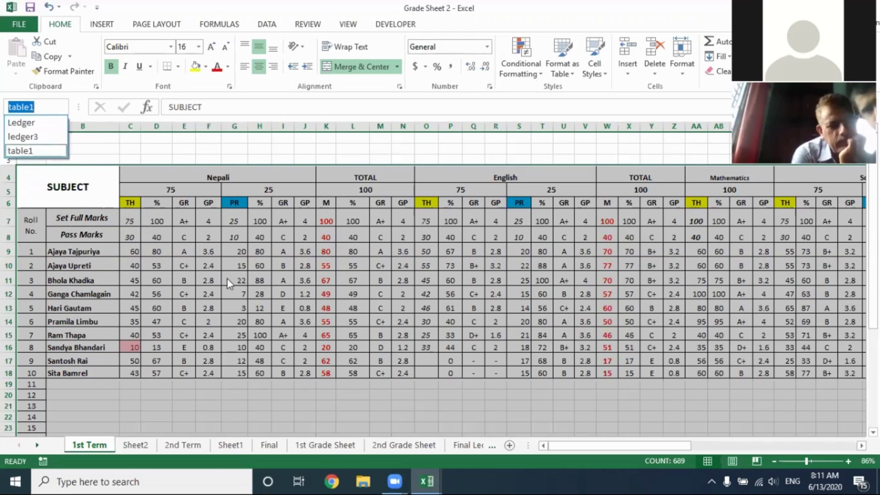
left_click(247, 303)
left_click(340, 393)
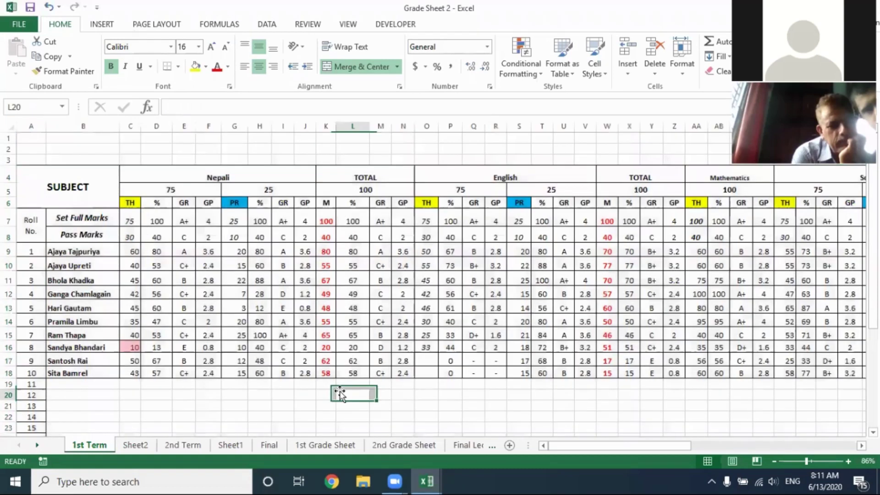
left_click(424, 393)
left_click(478, 384)
left_click(383, 384)
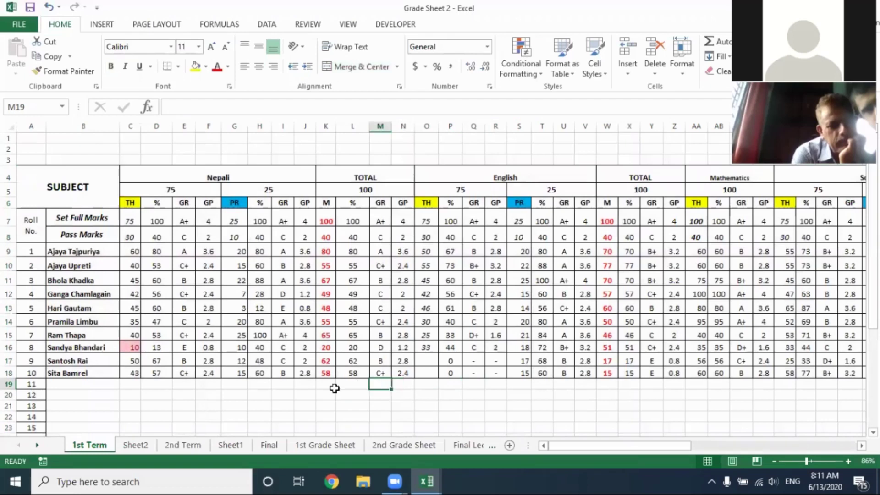
left_click(331, 385)
left_click(270, 387)
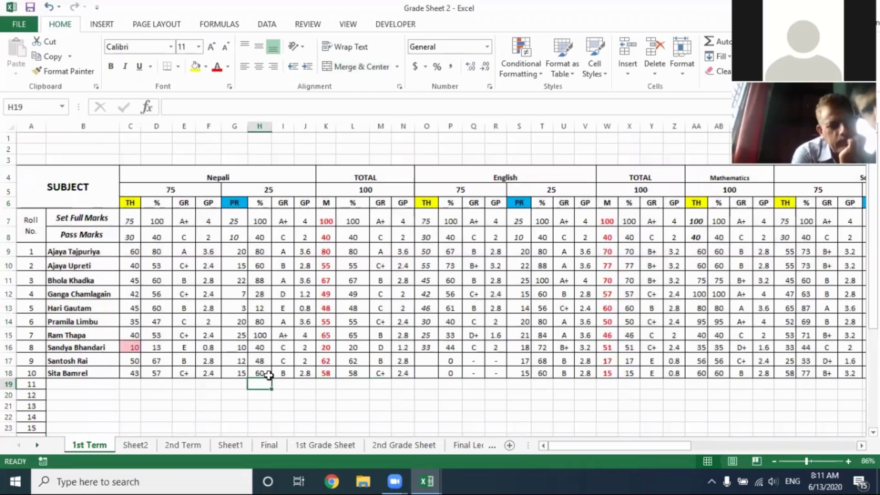
left_click(67, 109)
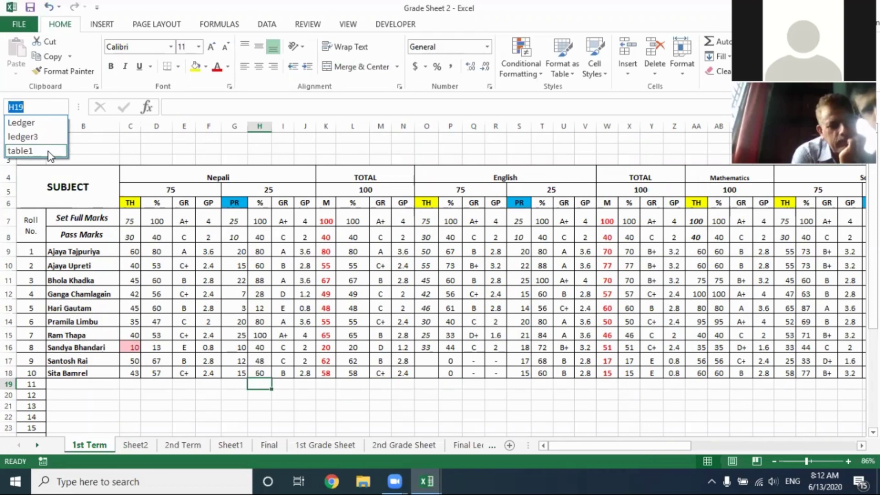
left_click(48, 151)
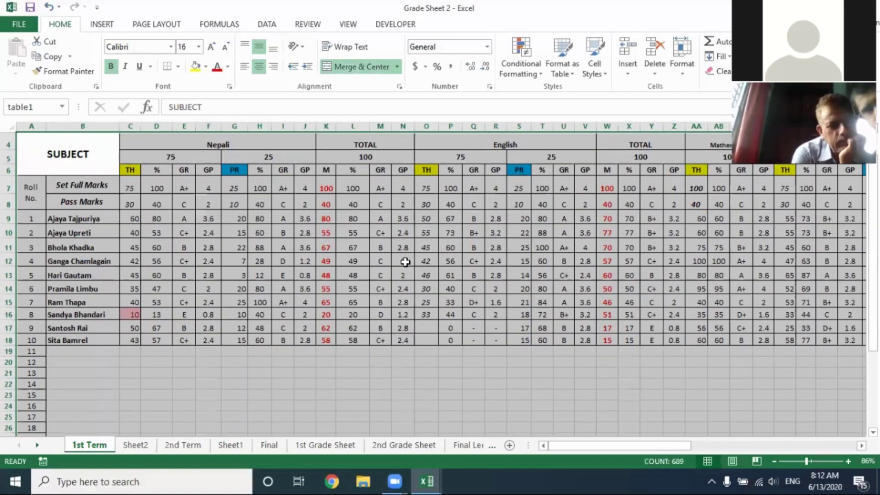
scroll(405, 262, "down", 2)
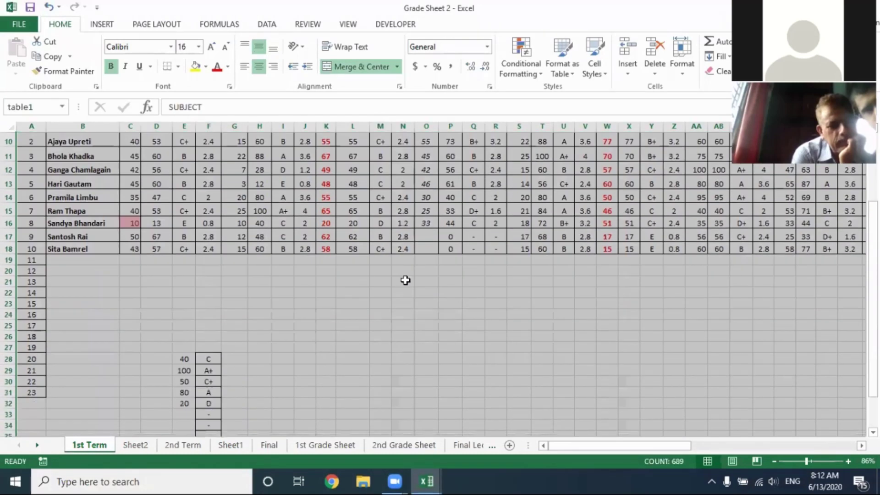
scroll(406, 280, "down", 4)
scroll(406, 280, "up", 7)
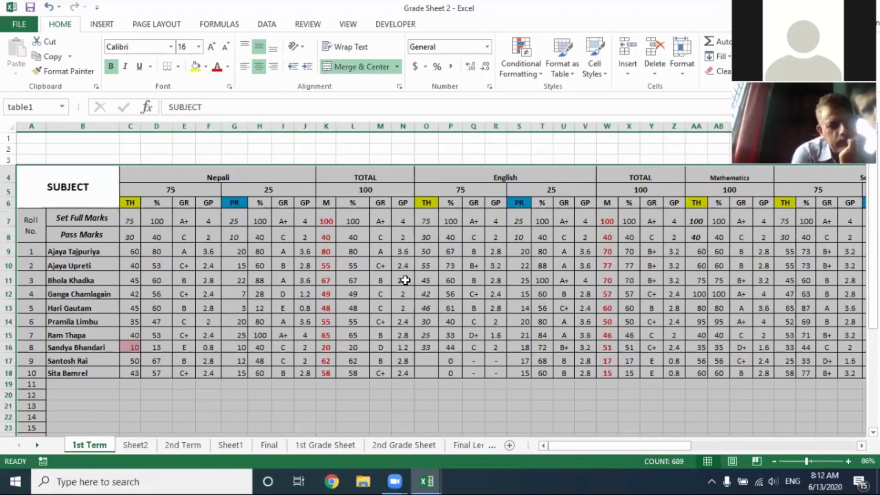
left_click(326, 395)
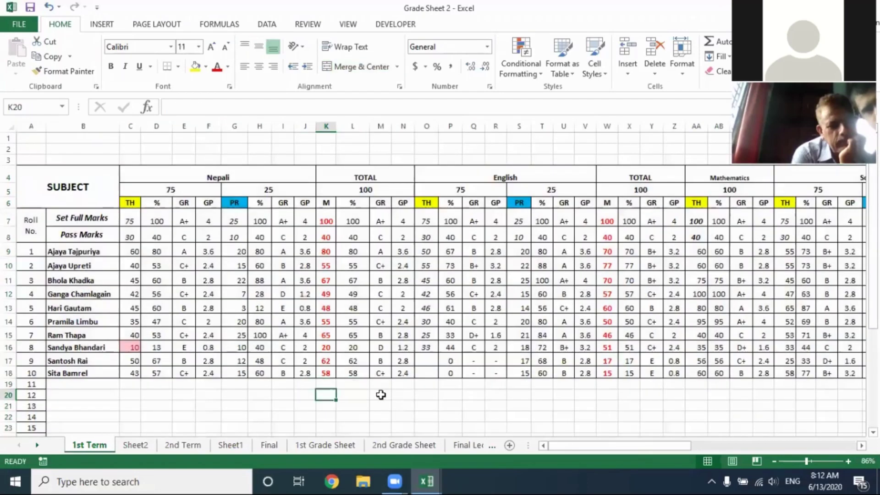
left_click(401, 394)
left_click(451, 395)
left_click(352, 393)
left_click(305, 395)
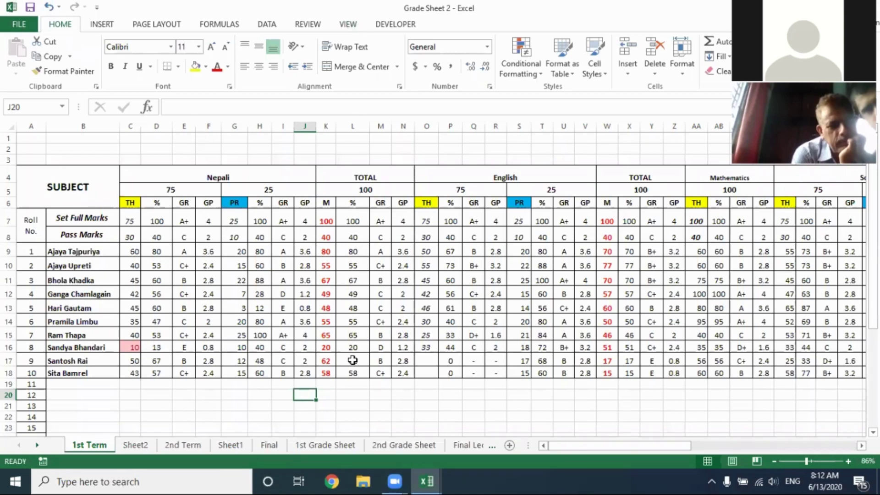
left_click(306, 252)
left_click(353, 252)
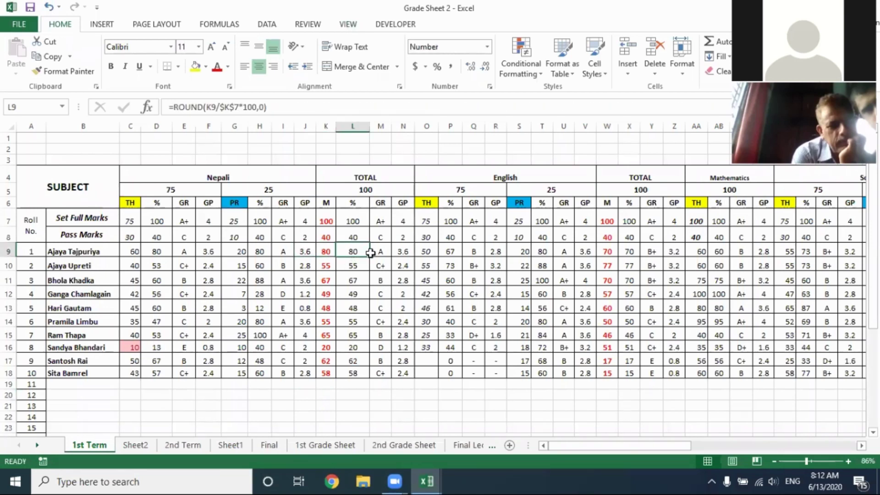
left_click(327, 253)
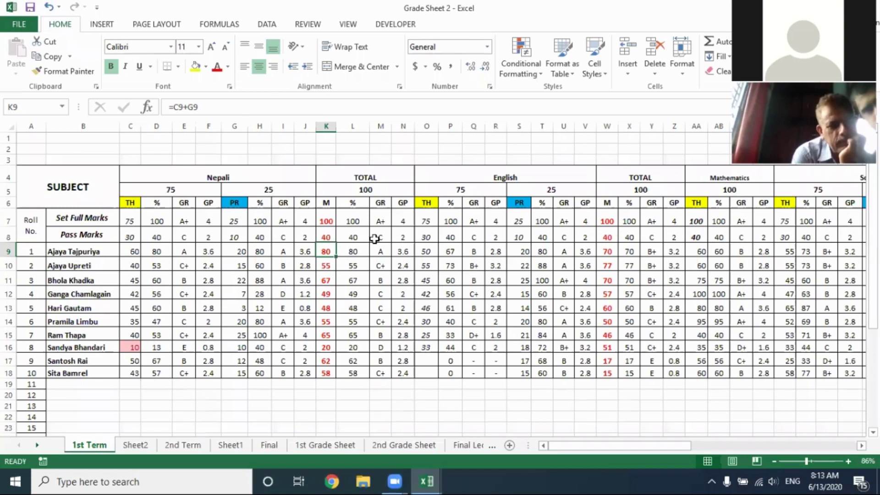
left_click(380, 251)
left_click(427, 251)
left_click(474, 251)
left_click(474, 274)
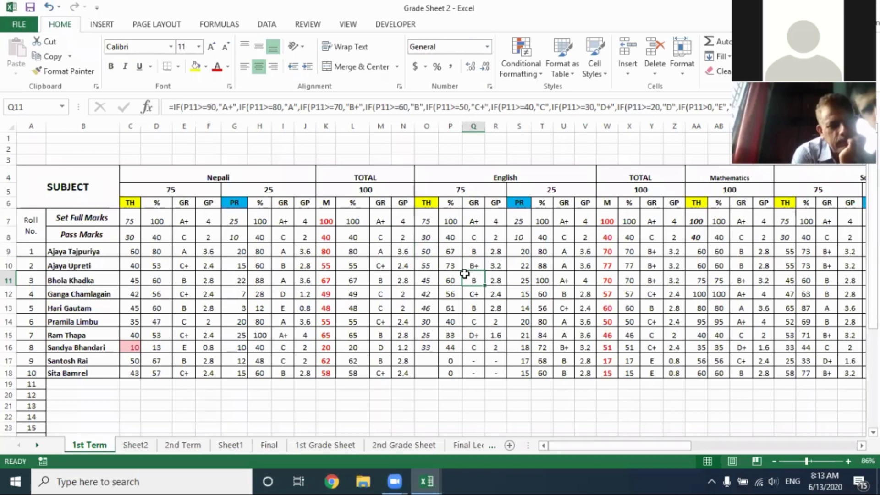
- Review the pass-percentage, grade and grade-point formulas in H8, I8 and J8
left_click(264, 237)
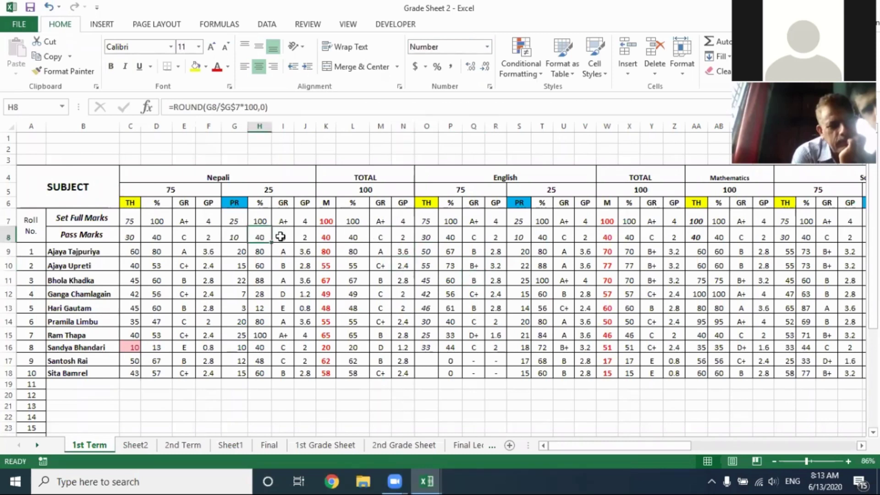
left_click(280, 237)
left_click(303, 237)
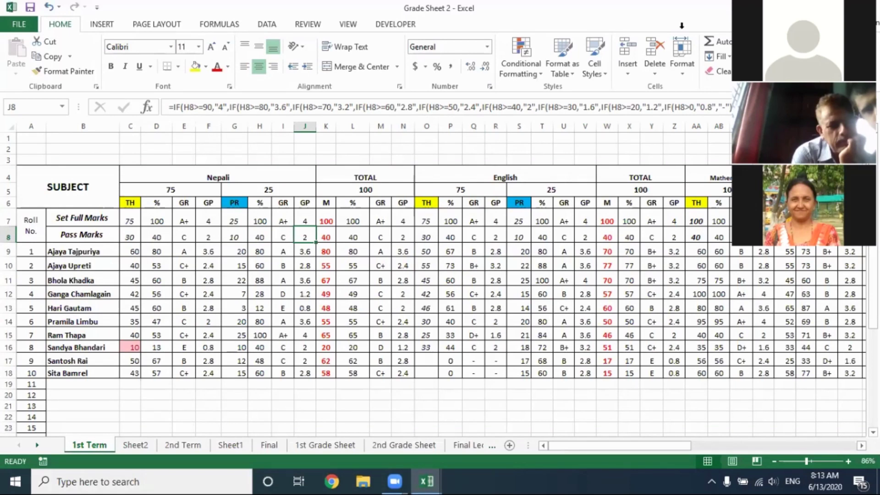
left_click(651, 149)
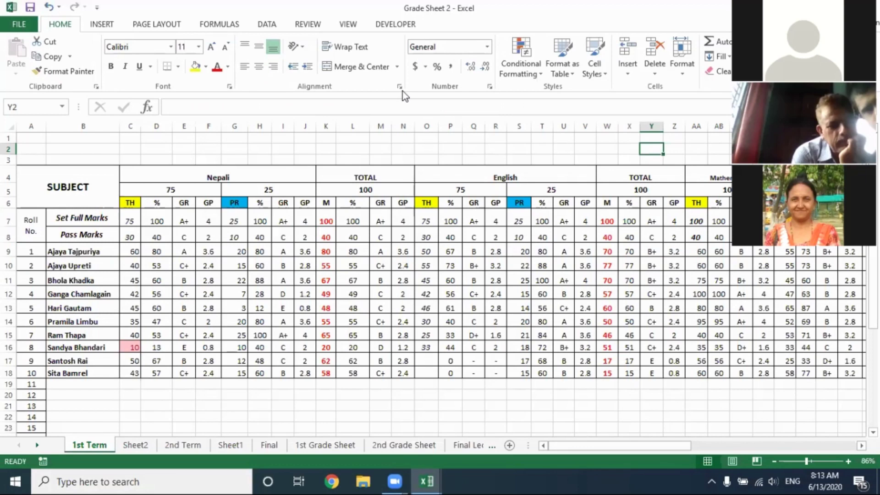
- Check the M8–O8 pass-mark formulas and narrow column L to width 6.29
left_click(384, 238)
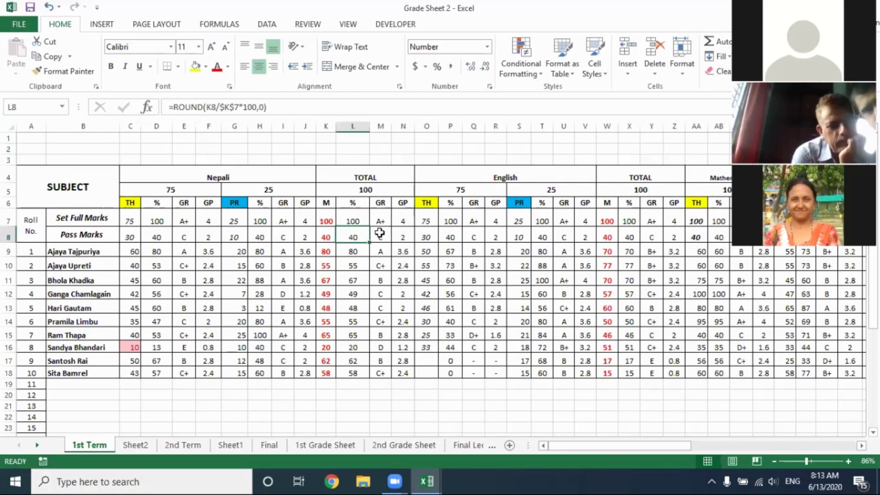
left_click(403, 237)
left_click(426, 237)
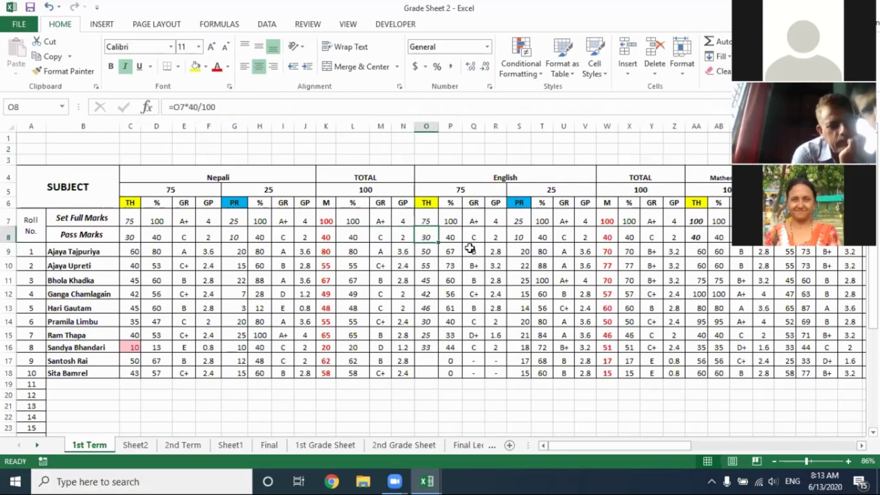
left_click_drag(369, 127, 364, 132)
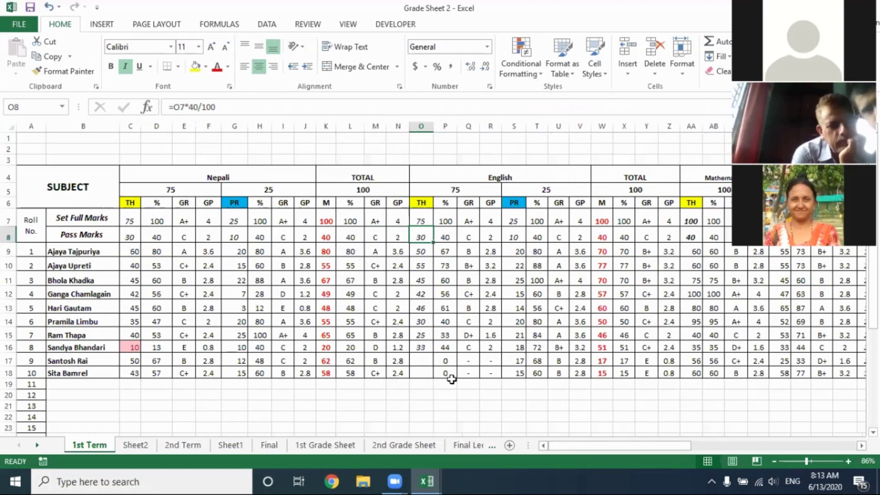
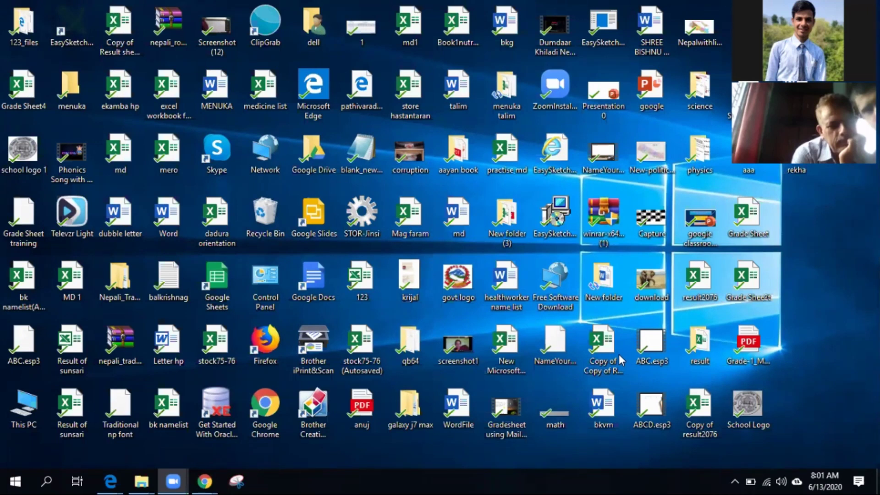
- Return to the Zoom meeting's shared desktop screen through the Meeting Controls preview
mouse_move(172, 480)
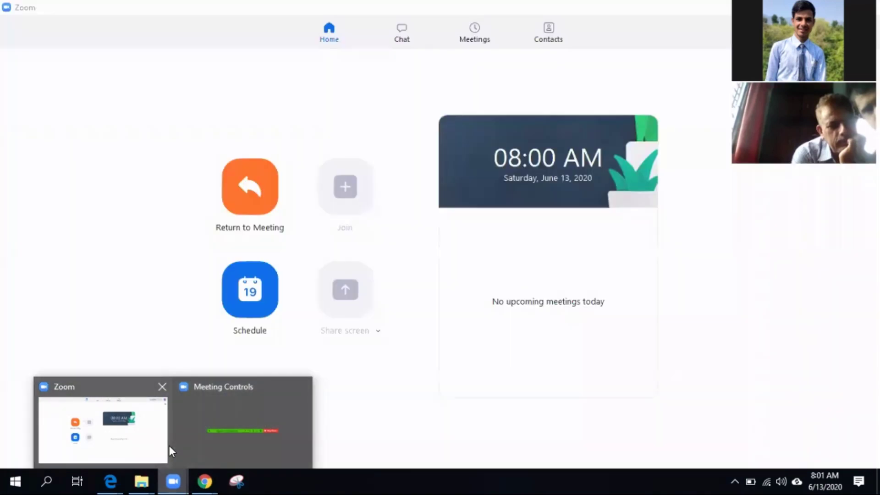
left_click(199, 438)
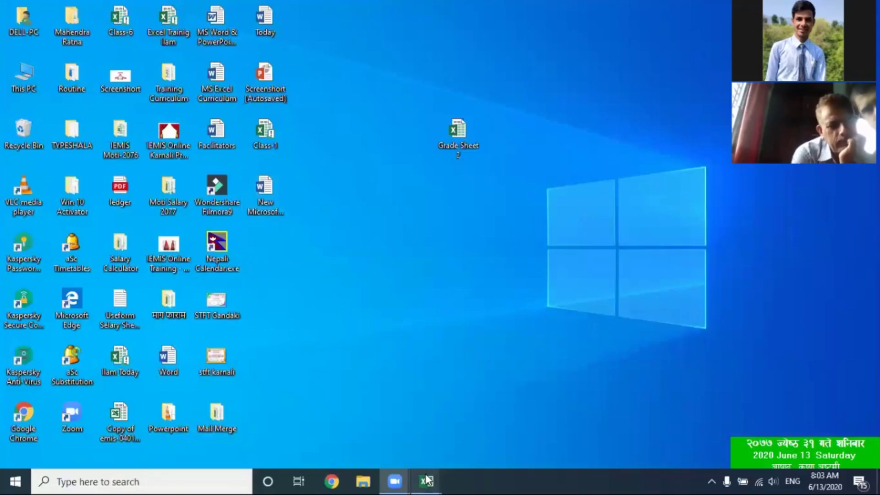
- Bring Book1 forward, then go to the desktop and open the Grade Sheet 2 workbook
mouse_move(427, 481)
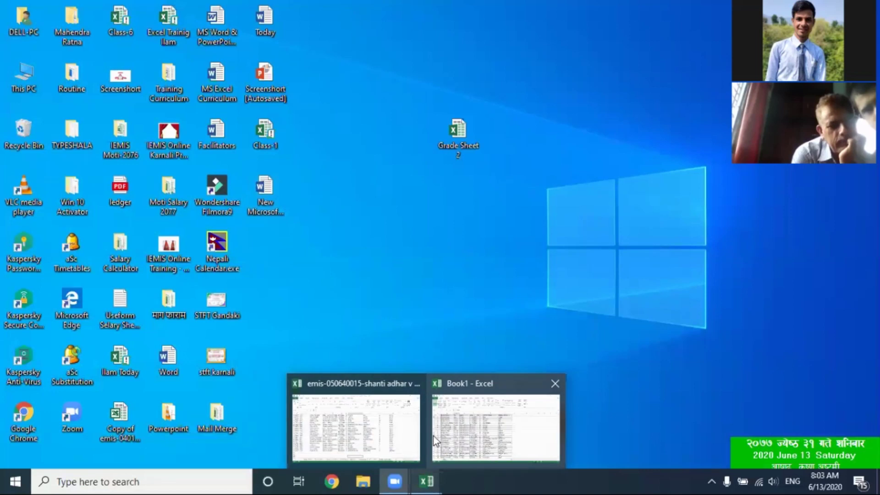
mouse_move(434, 436)
left_click(479, 438)
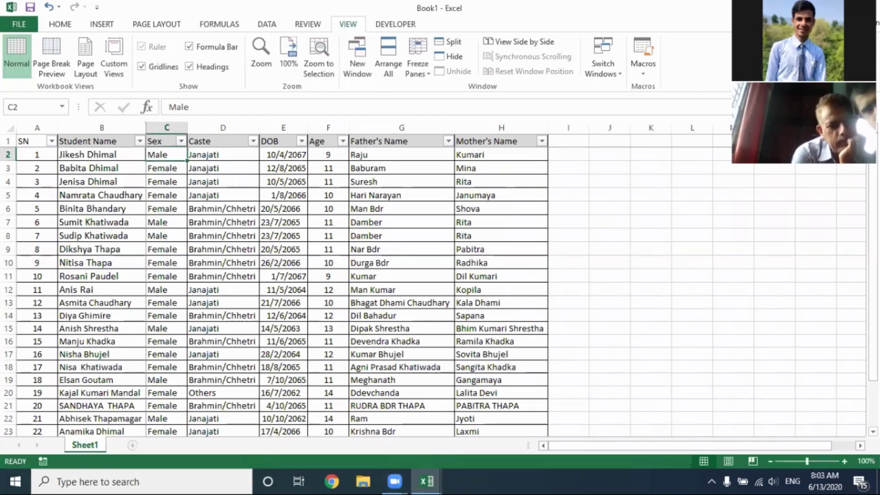
key("super+d")
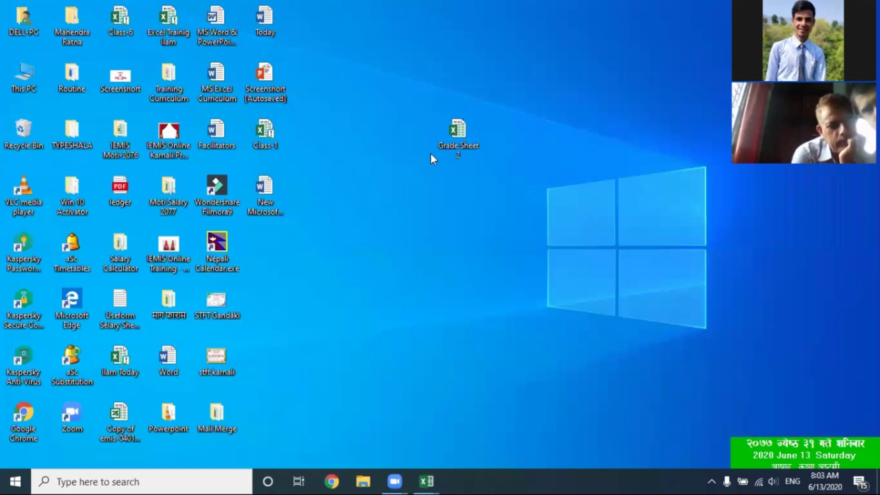
double_click(458, 133)
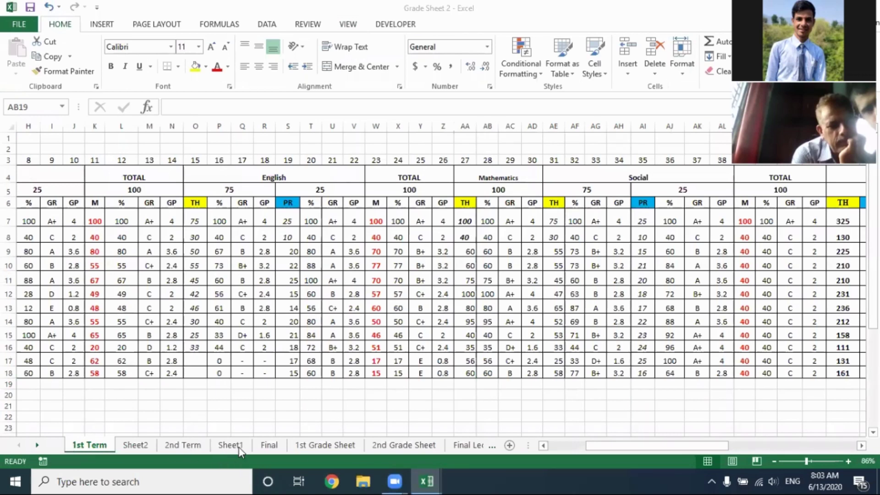
- Activate the Grade Sheet 2 window and switch to the 1st Grade Sheet tab
left_click(314, 453)
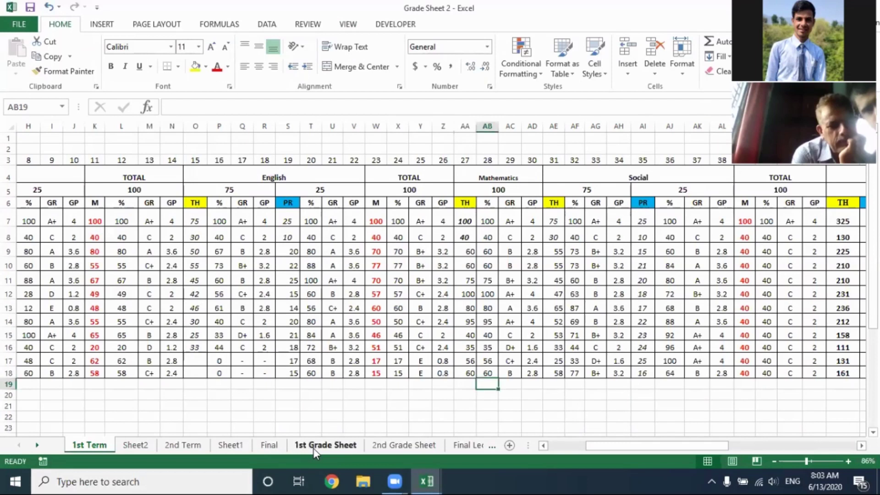
left_click(293, 404)
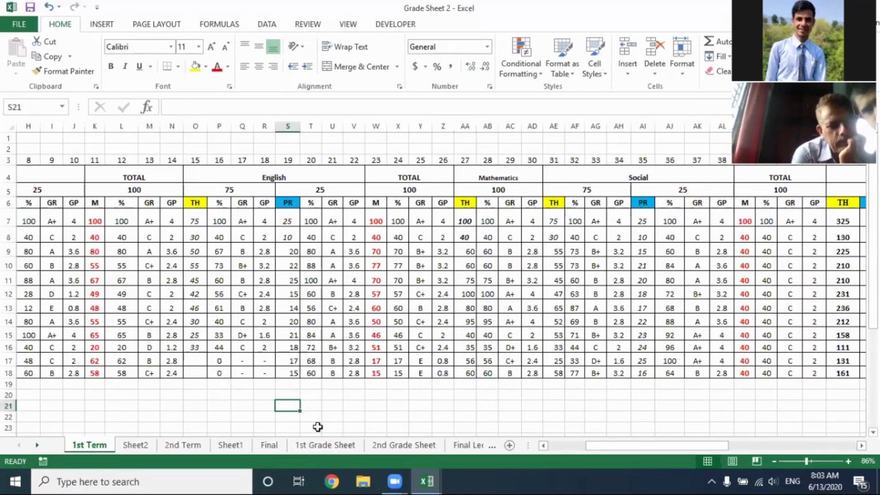
left_click(320, 446)
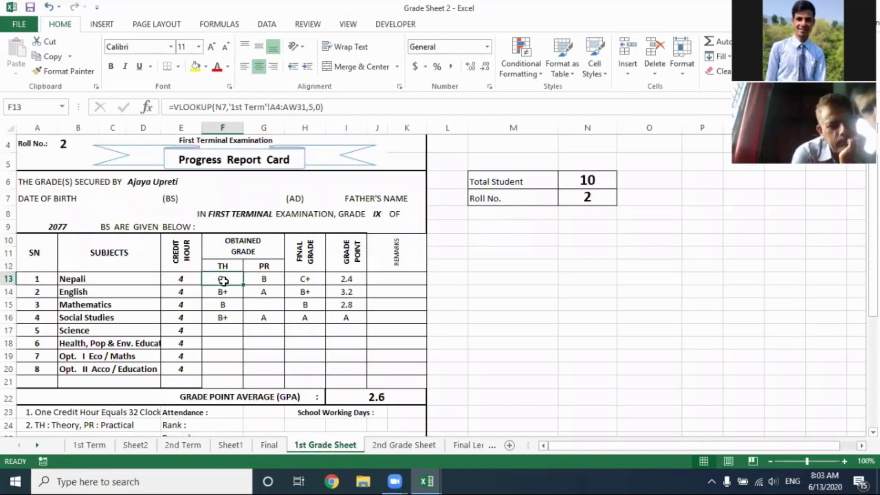
- Inspect the VLOOKUP formulas in D6, H13 and F13 of the report card
left_click(161, 182)
left_click(282, 287)
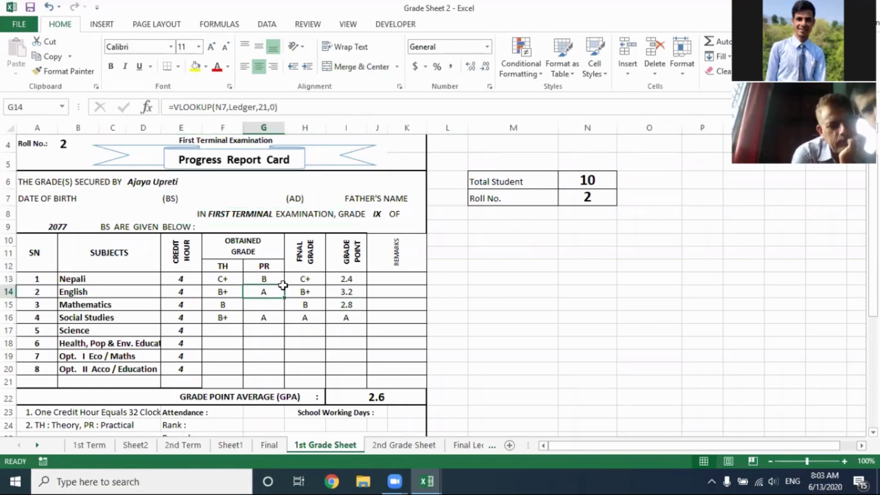
left_click(308, 279)
left_click(213, 279)
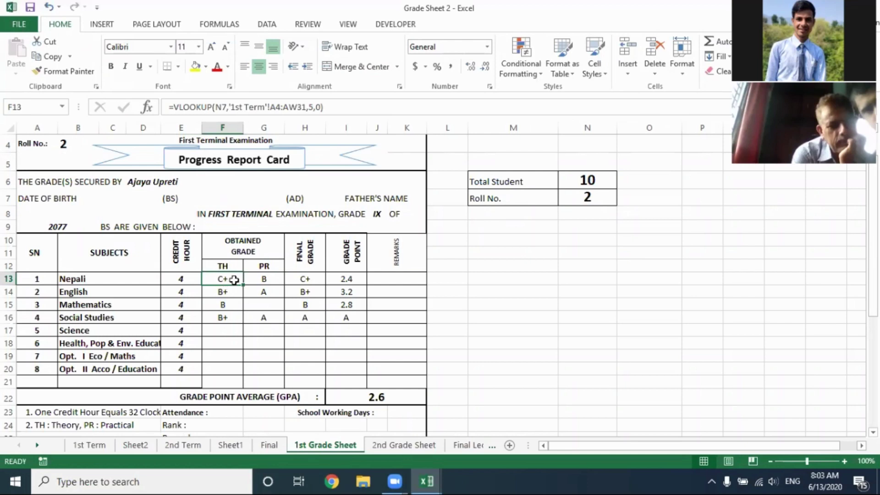
left_click(150, 187)
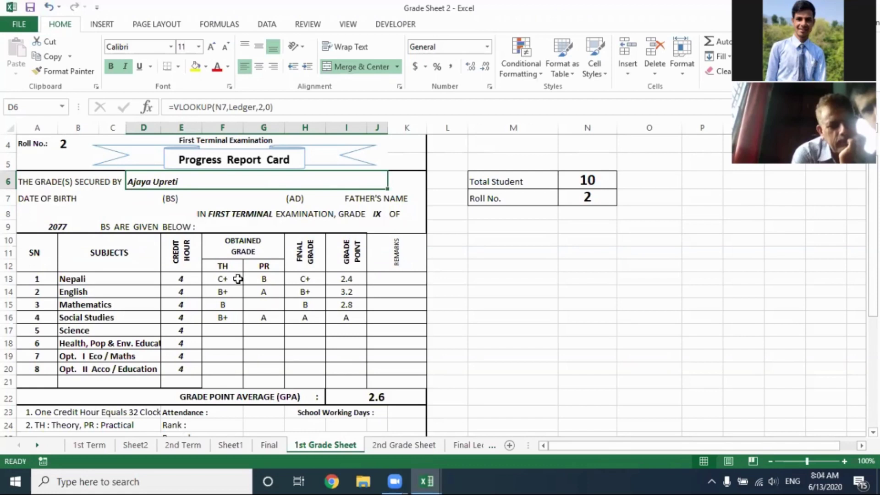
left_click(238, 279)
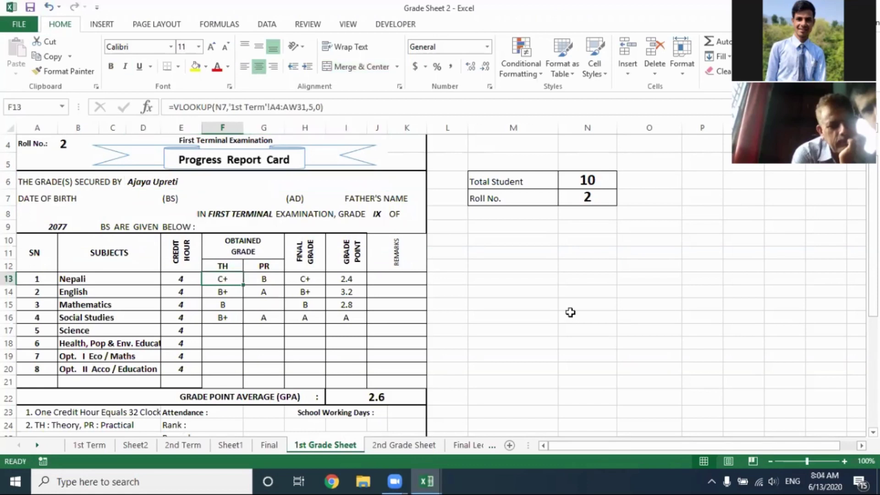
- Rewrite F13 as =VLOOKUP(N7,Ledger,5,0) for the Nepali theory grade
key("BackSpace")
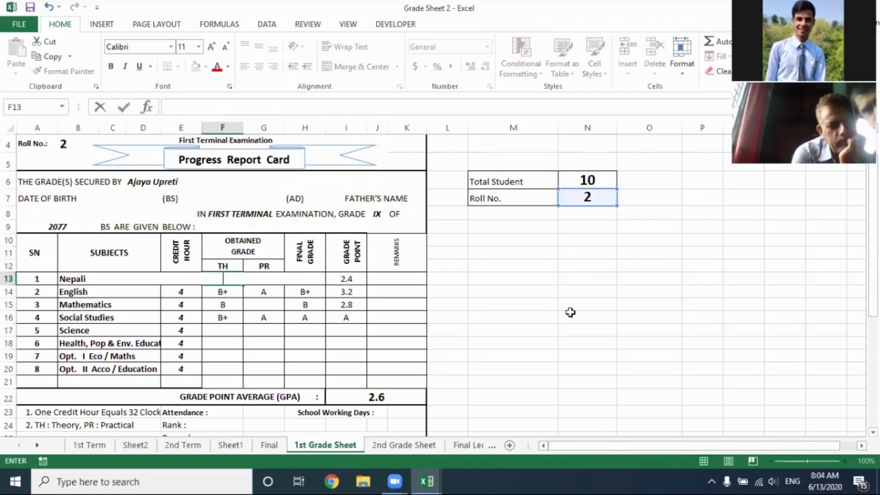
left_click(488, 330)
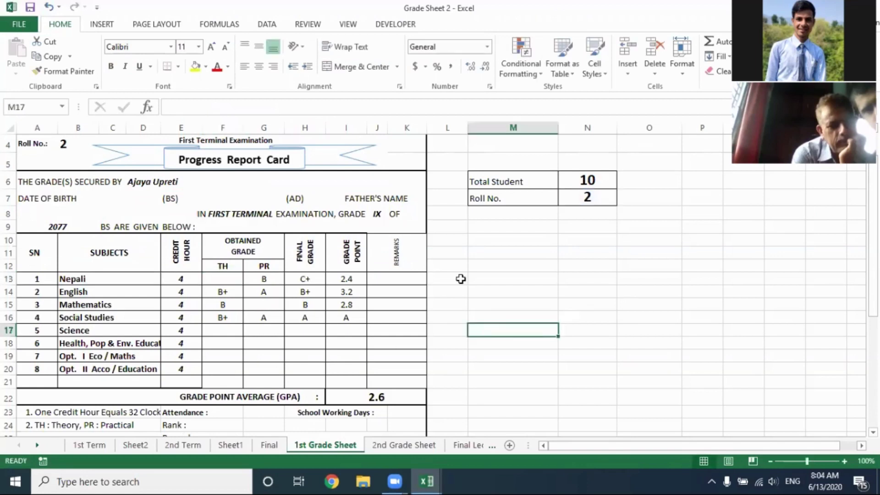
left_click(224, 278)
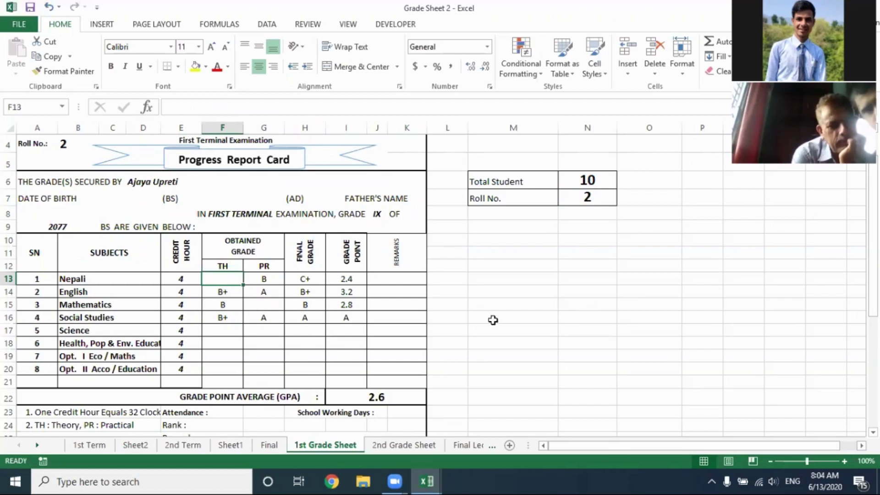
type("=")
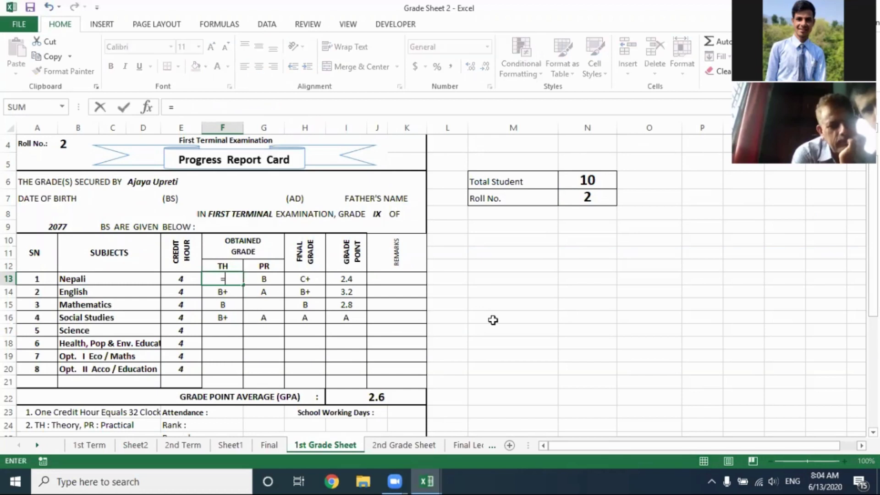
type("VLOOKU")
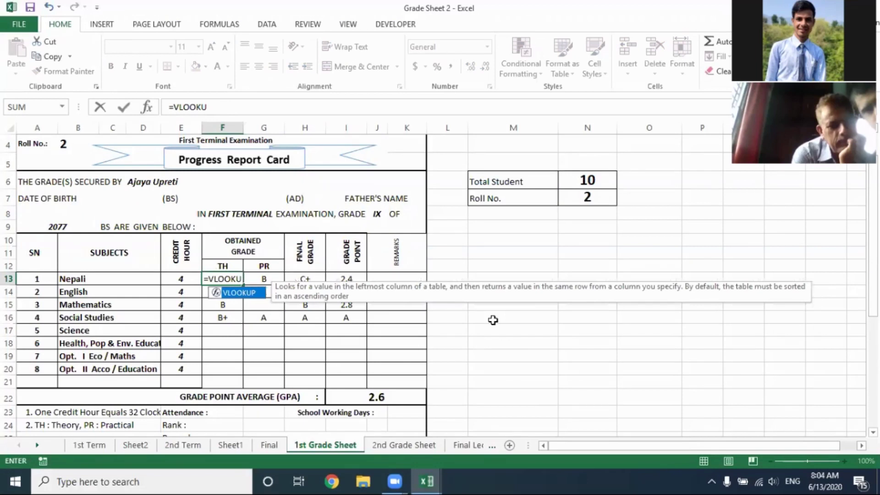
type("p")
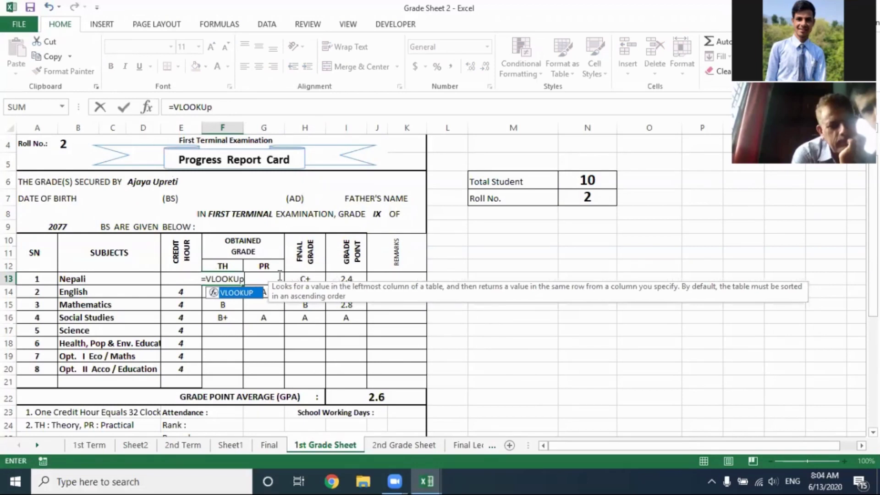
type("(")
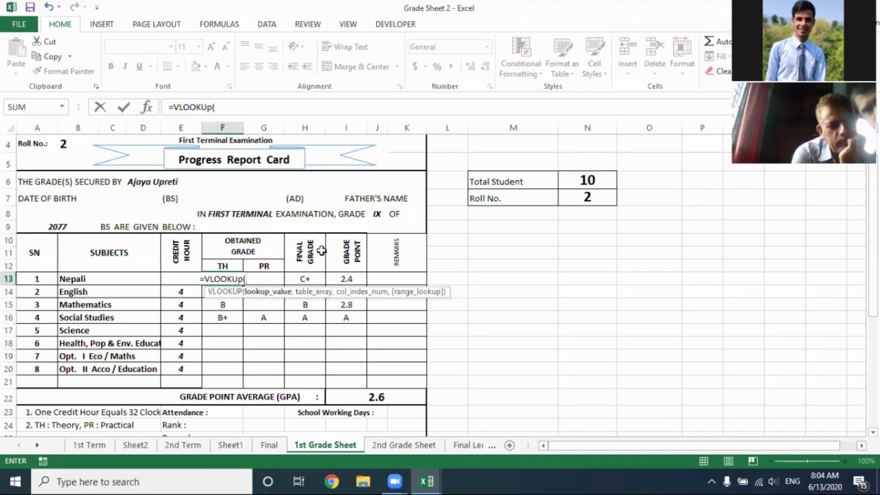
left_click(220, 107)
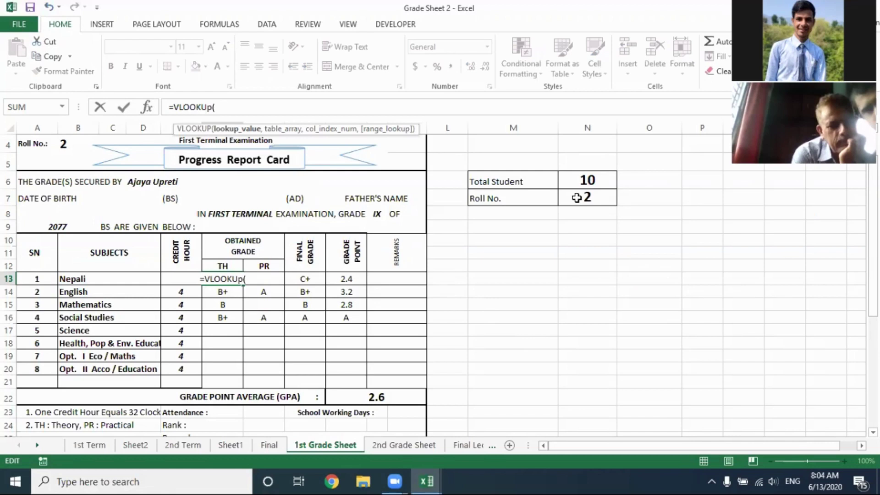
left_click(576, 198)
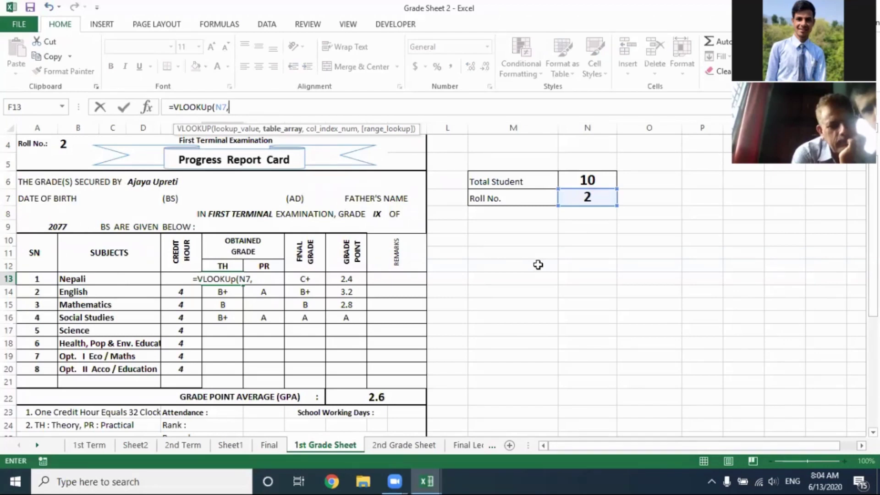
type("LE")
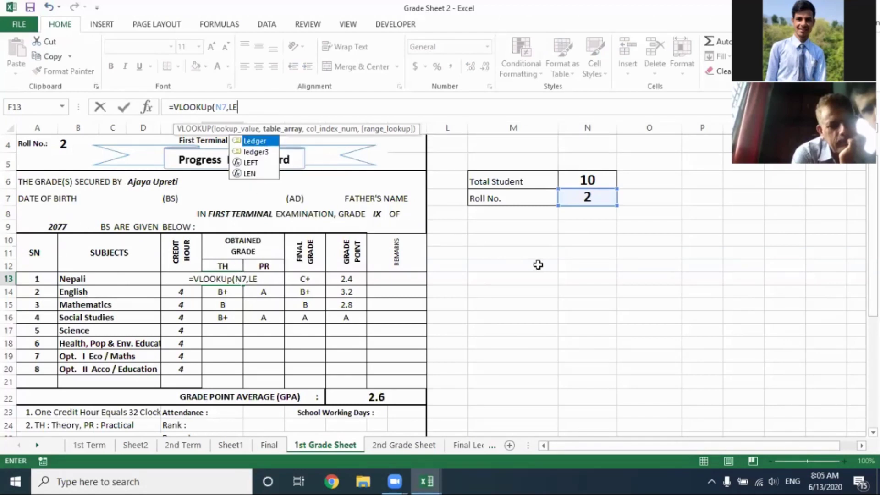
type("DGE")
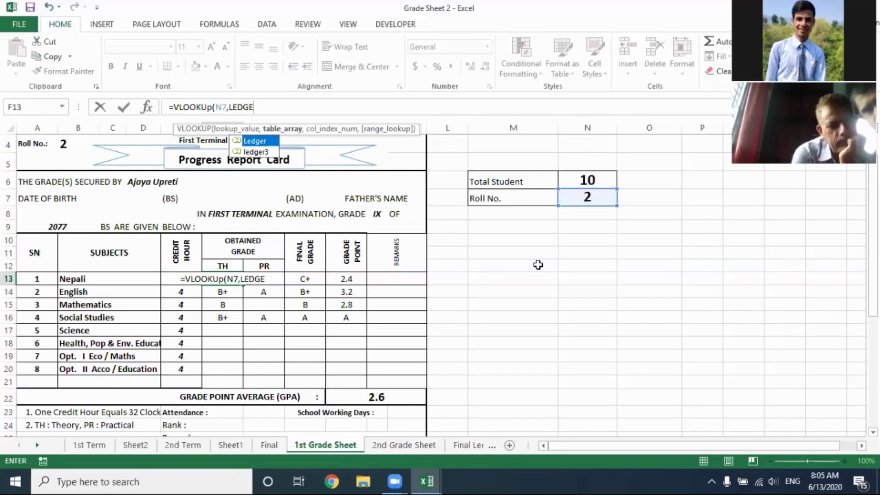
type("R")
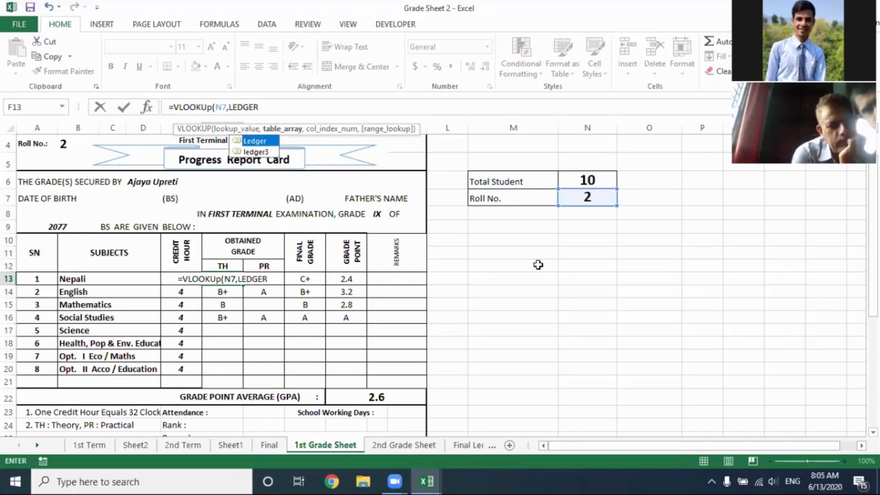
type(",")
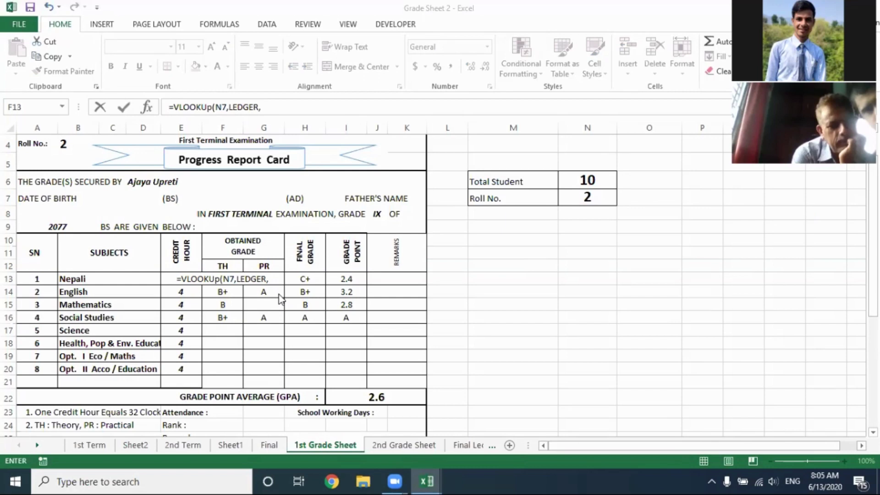
left_click(262, 107)
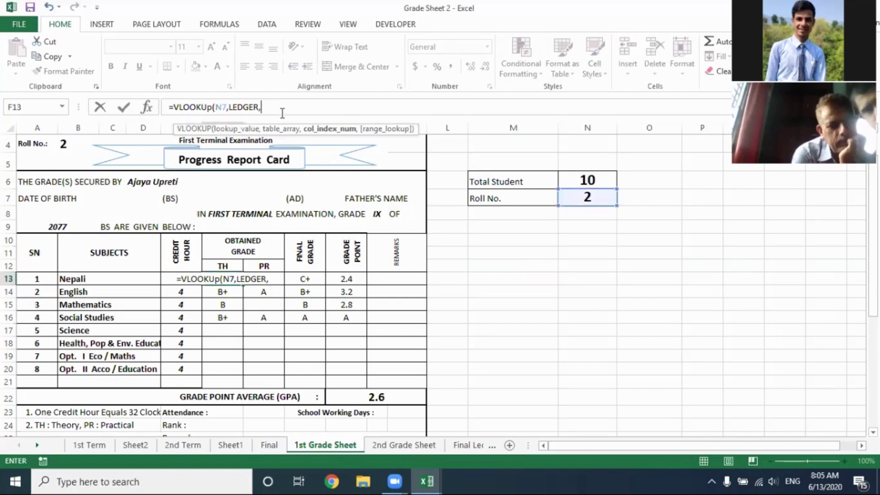
type("5")
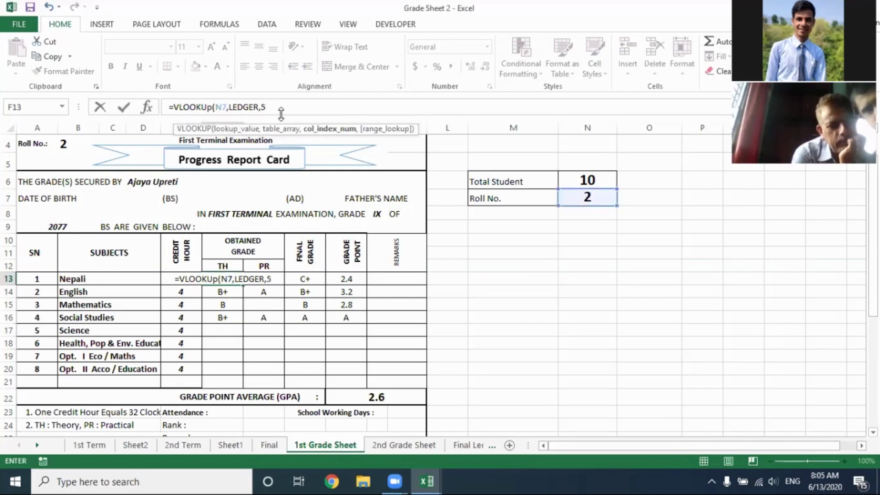
type(",0")
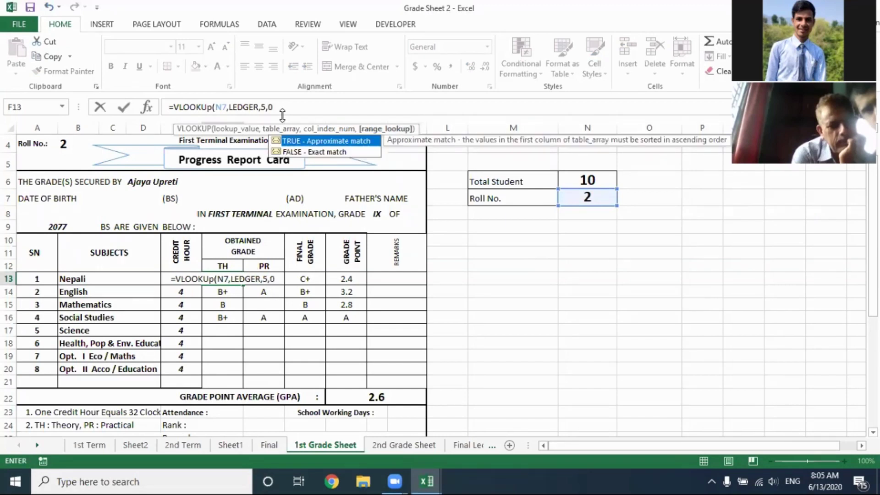
type(")")
key("Return")
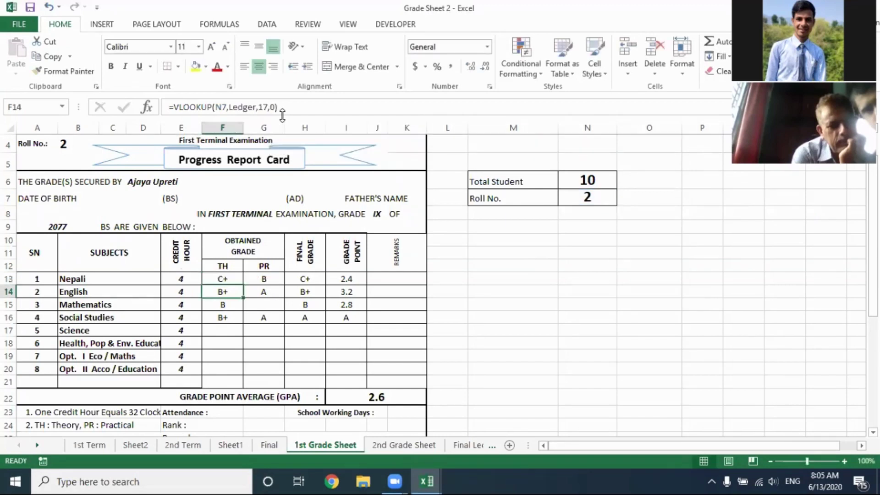
left_click(235, 277)
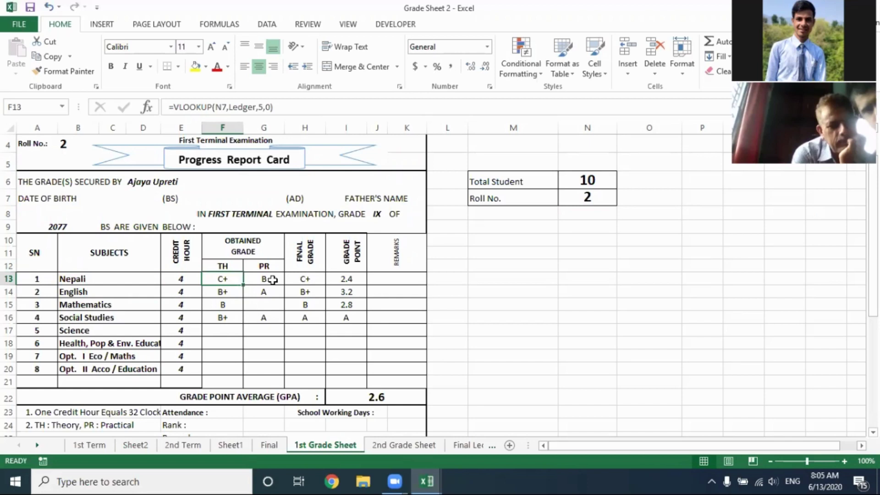
- Clear G13 and paste the F13 theory-grade formula into it, then cancel the copy
left_click(272, 280)
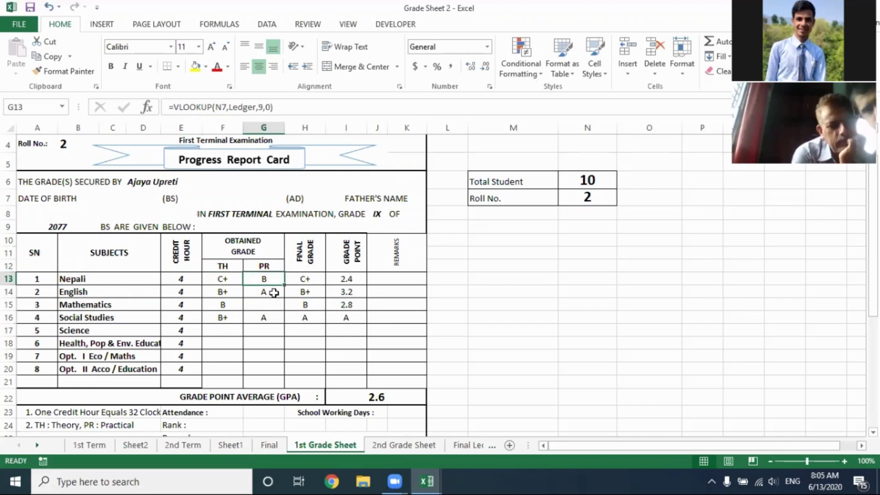
key("Delete")
left_click(498, 308)
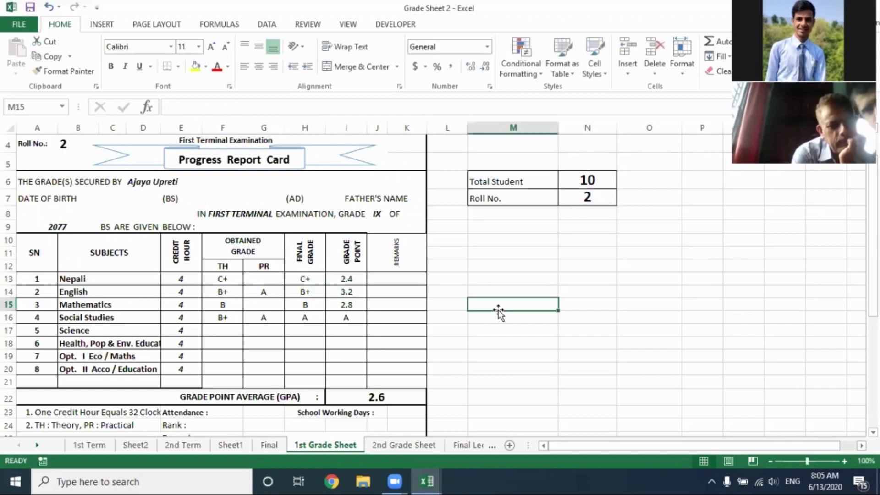
left_click(224, 279)
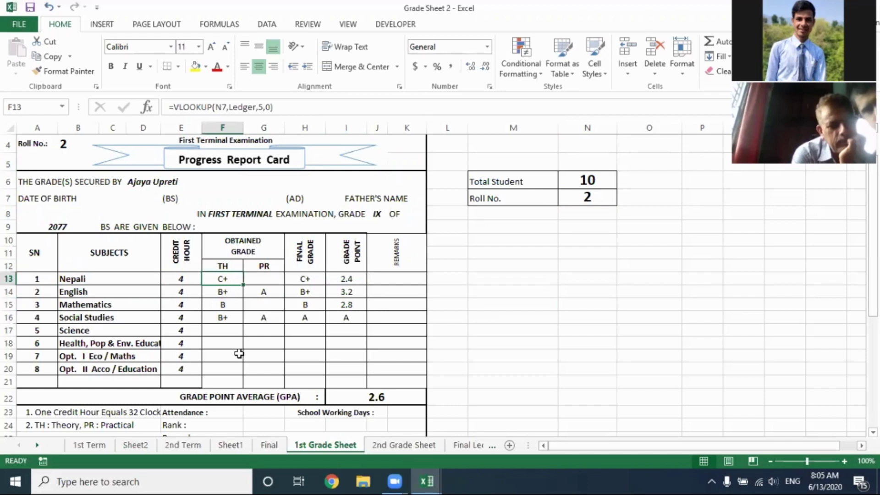
key("ctrl+c")
left_click(267, 278)
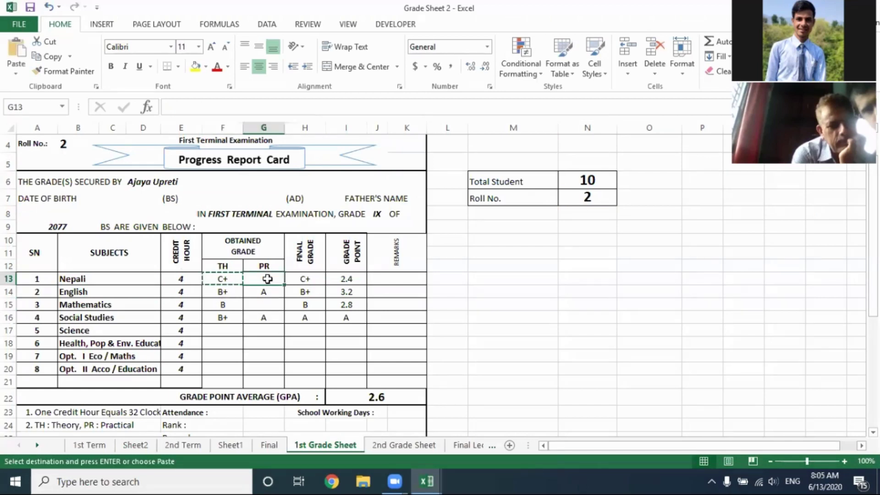
key("ctrl+v")
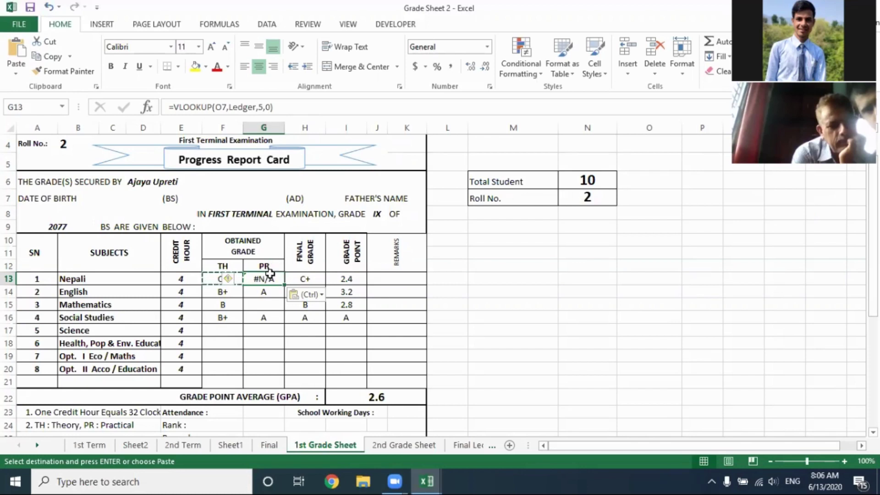
left_click(491, 281)
key("BackSpace")
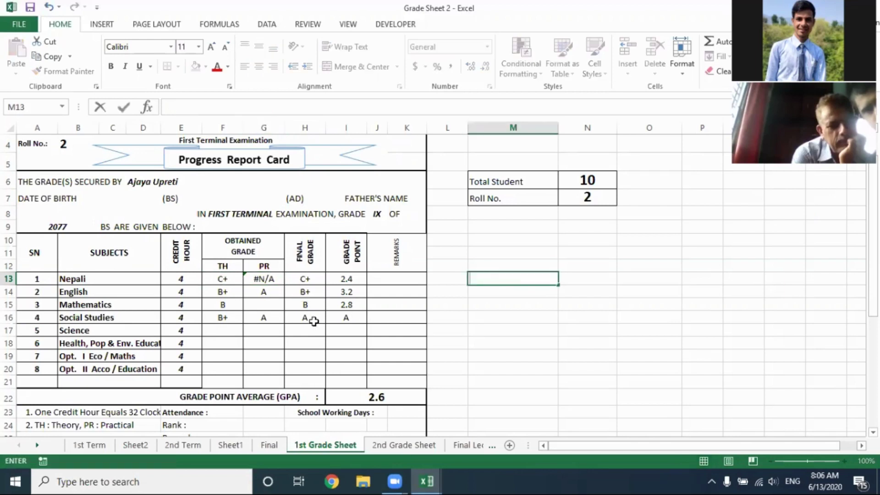
left_click(263, 291)
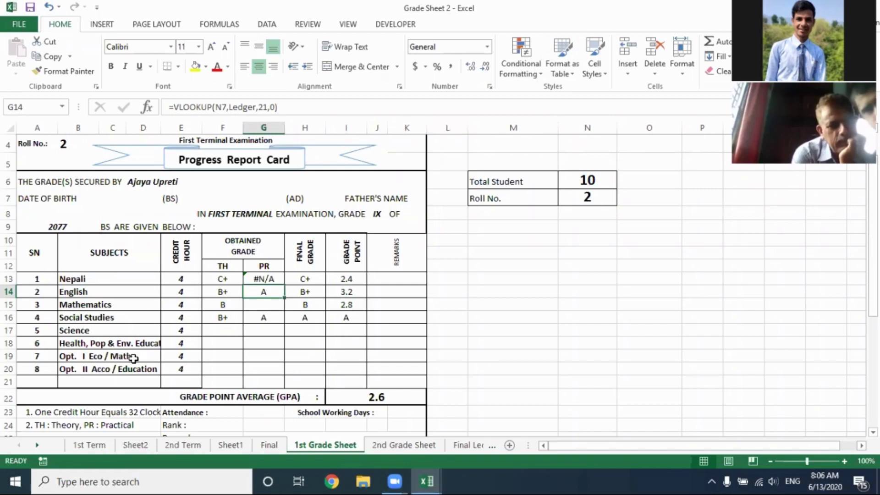
left_click(89, 444)
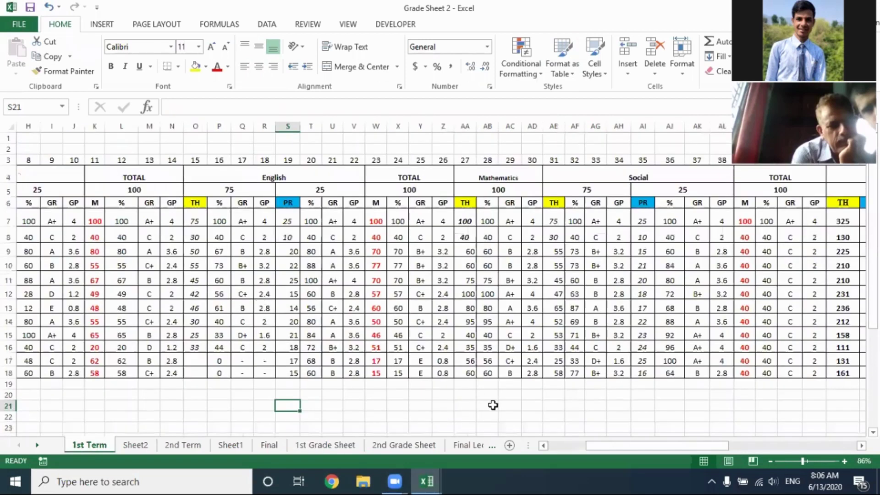
left_click_drag(552, 446, 298, 221)
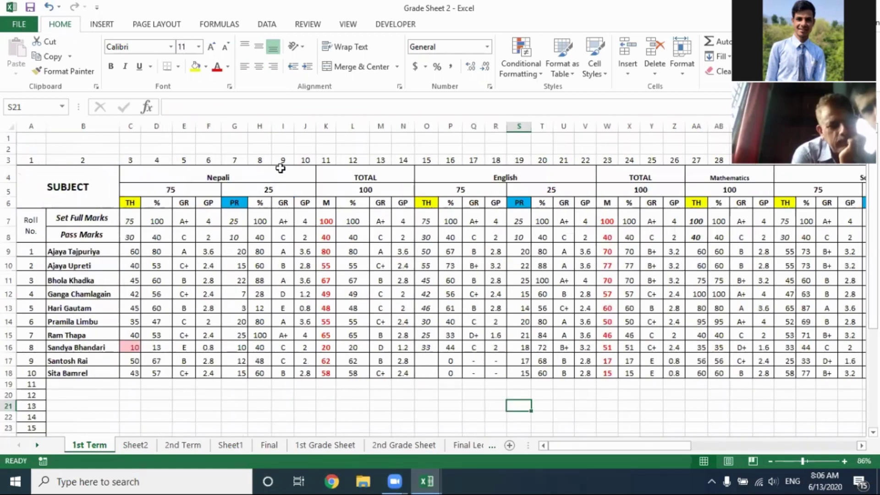
left_click(283, 129)
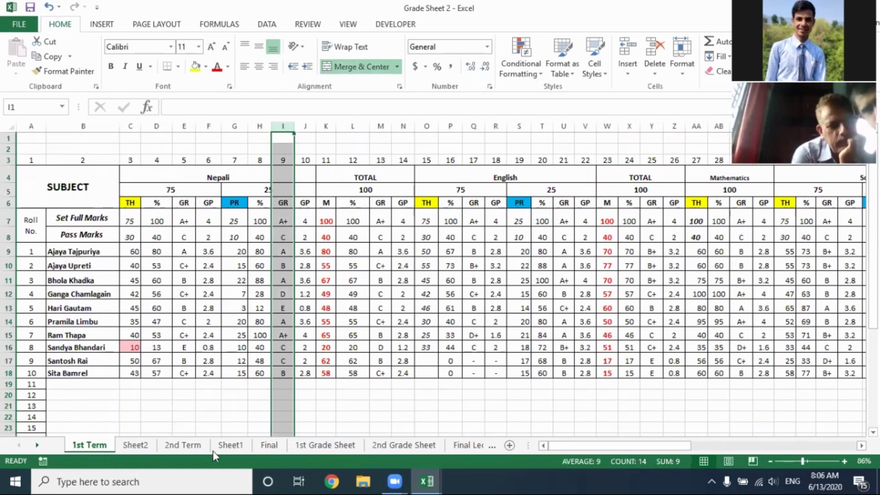
left_click(312, 447)
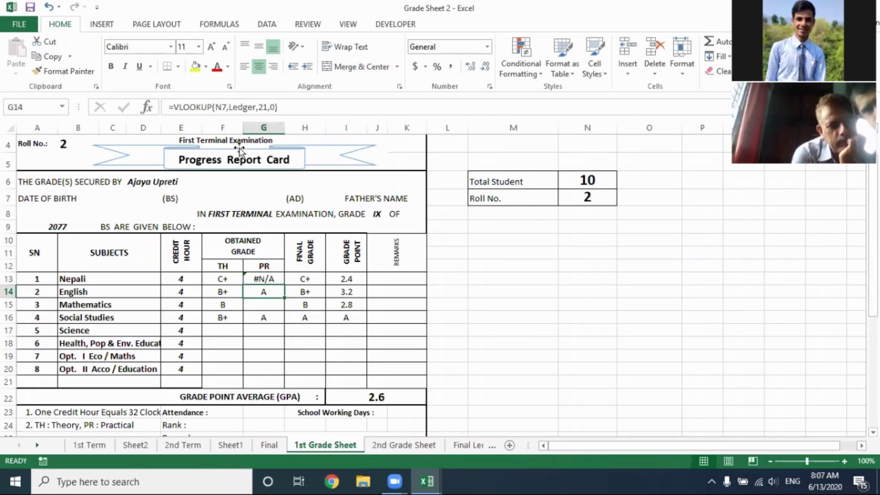
- Correct G13 to =VLOOKUP(N7,Ledger,9,0) so the Nepali practical grade shows B
key("Up")
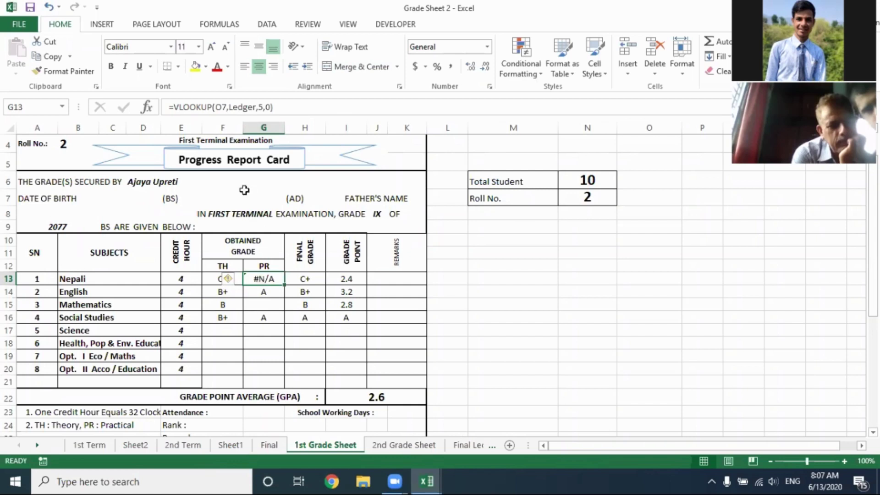
left_click(222, 106)
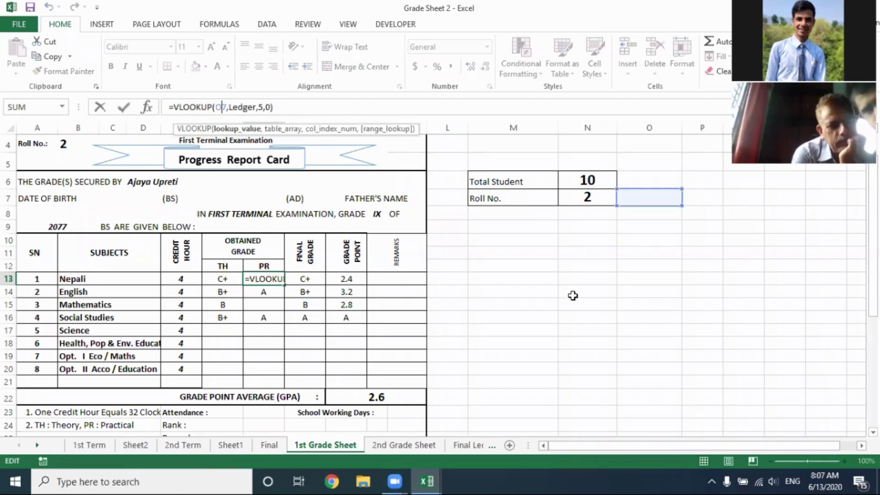
key("BackSpace")
type("N")
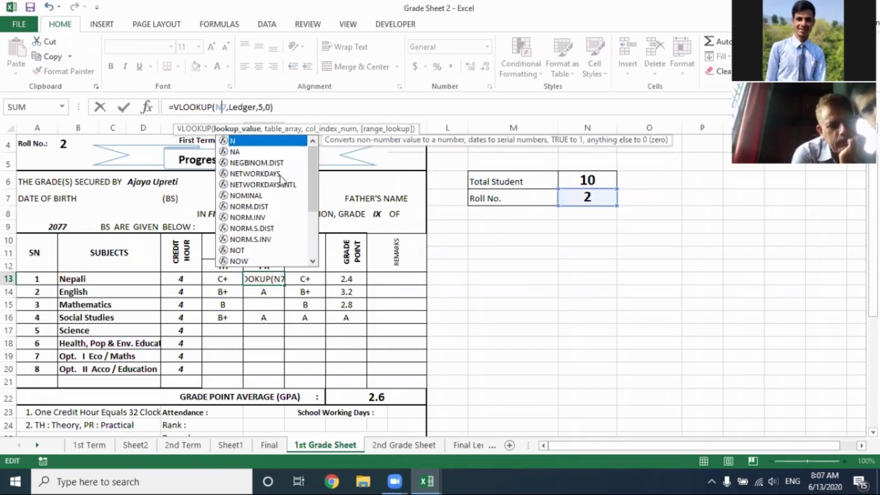
left_click(262, 107)
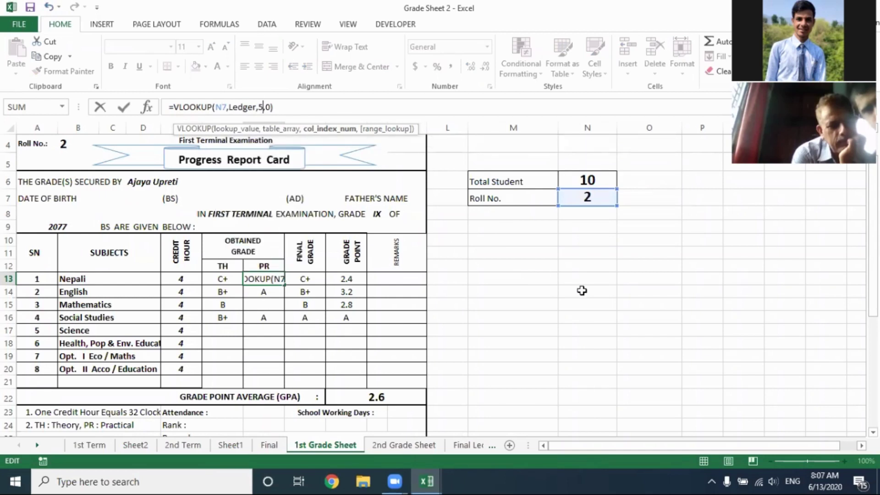
key("BackSpace")
type("9")
key("Return")
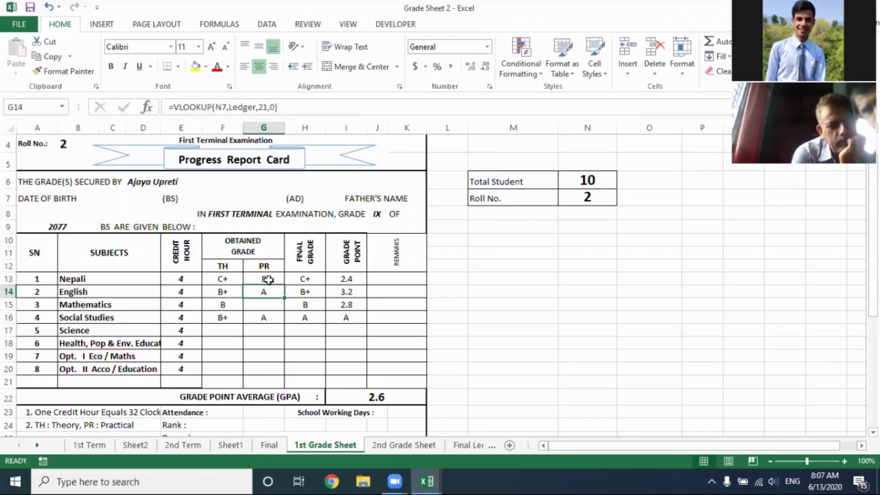
left_click(268, 280)
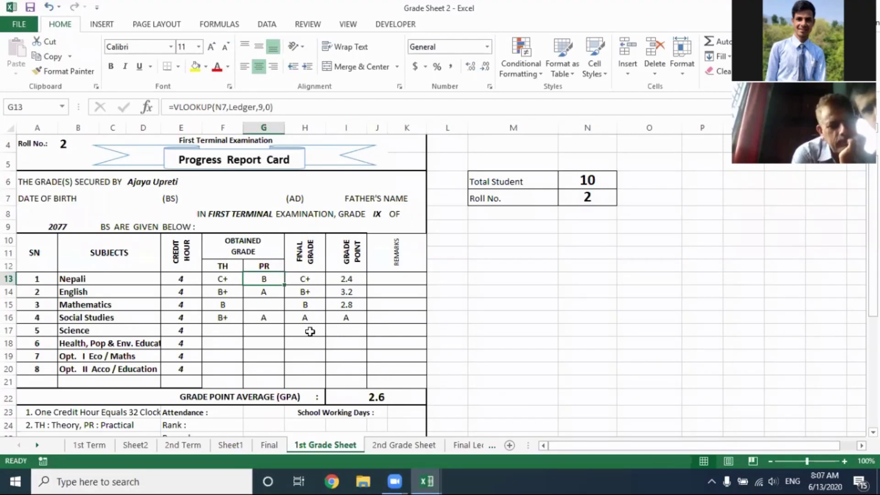
scroll(310, 332, "down", 1)
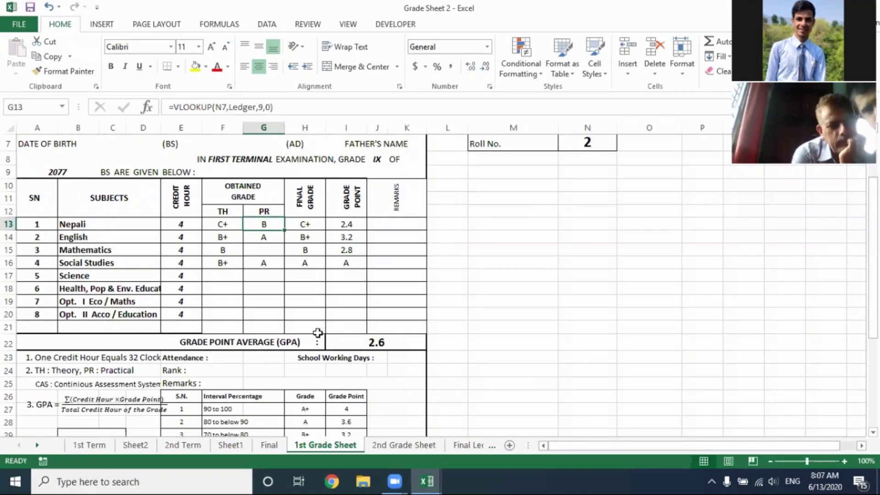
scroll(318, 333, "down", 1)
scroll(318, 332, "up", 3)
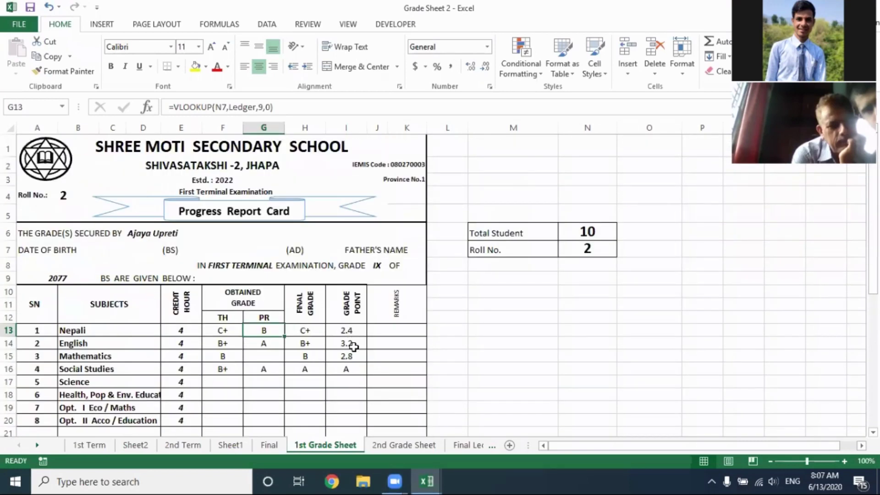
left_click(347, 343)
left_click(347, 356)
left_click(307, 353)
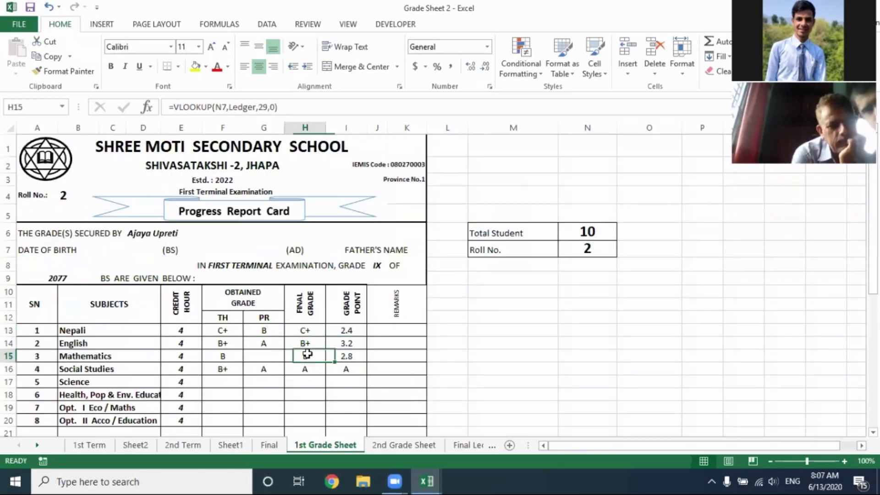
left_click(227, 355)
left_click(275, 367)
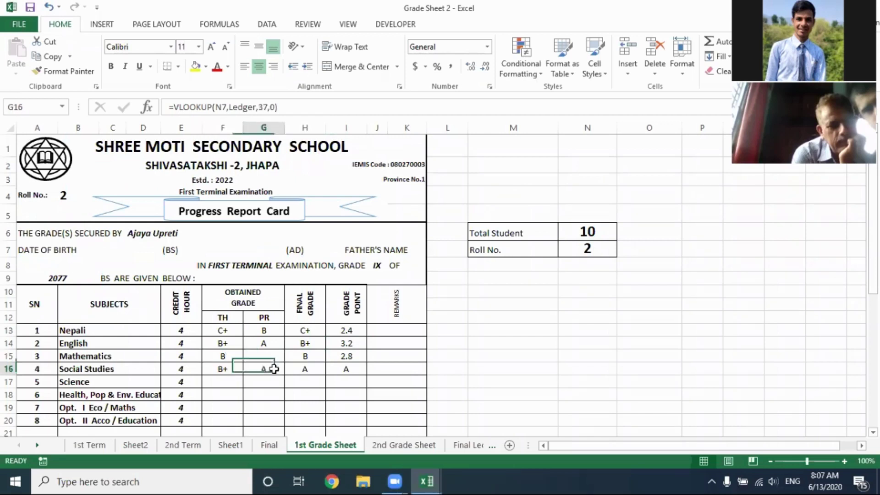
left_click(302, 368)
left_click(343, 369)
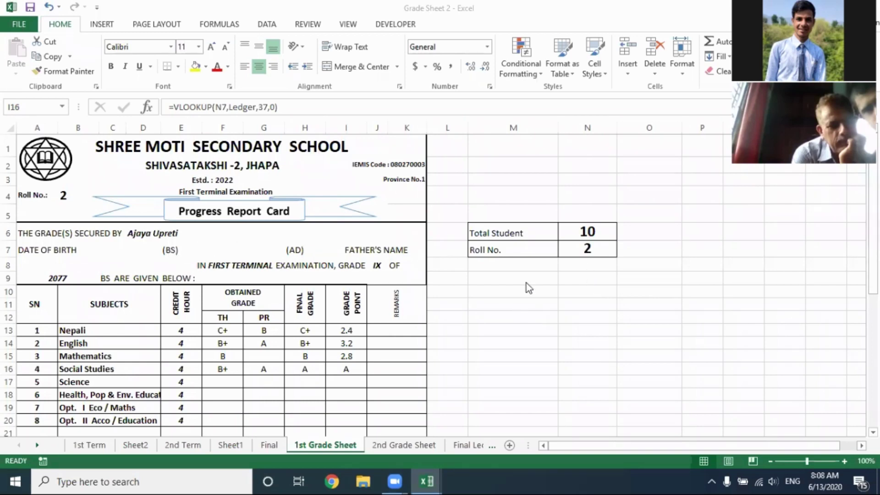
left_click(588, 292)
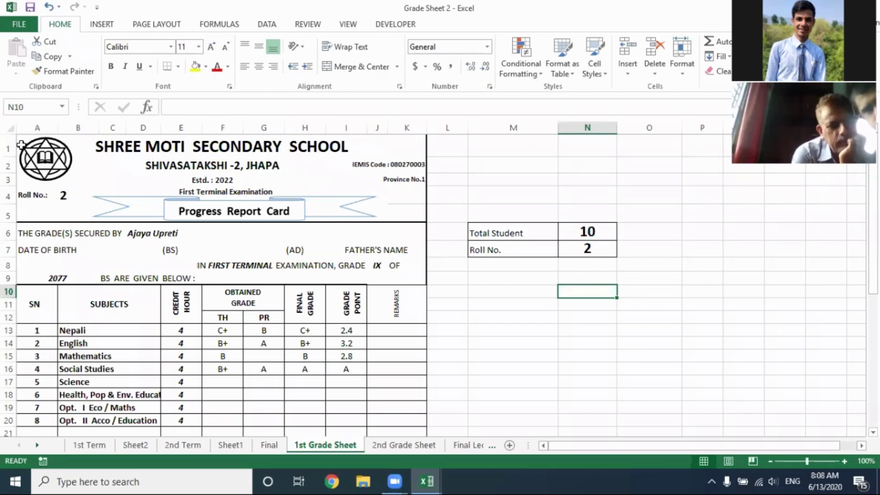
- Select the report card range A1:K40 and open the FILE Backstage Info page
left_click_drag(22, 145, 304, 407)
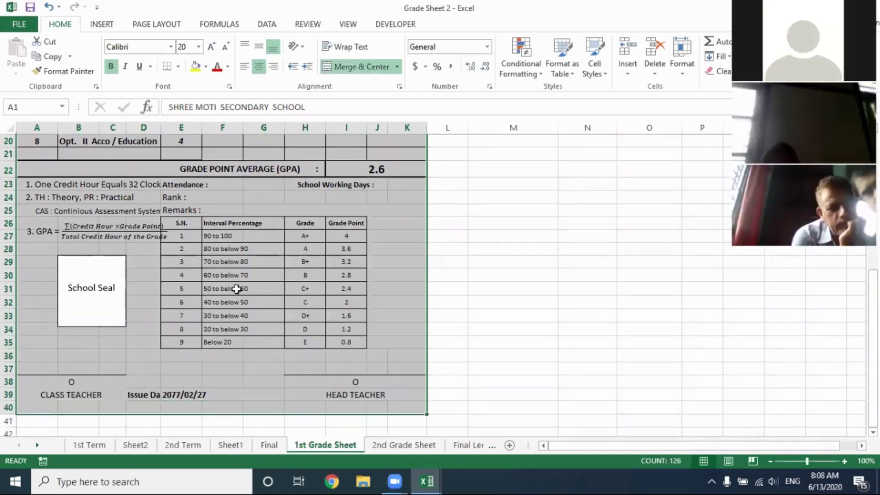
scroll(236, 289, "up", 6)
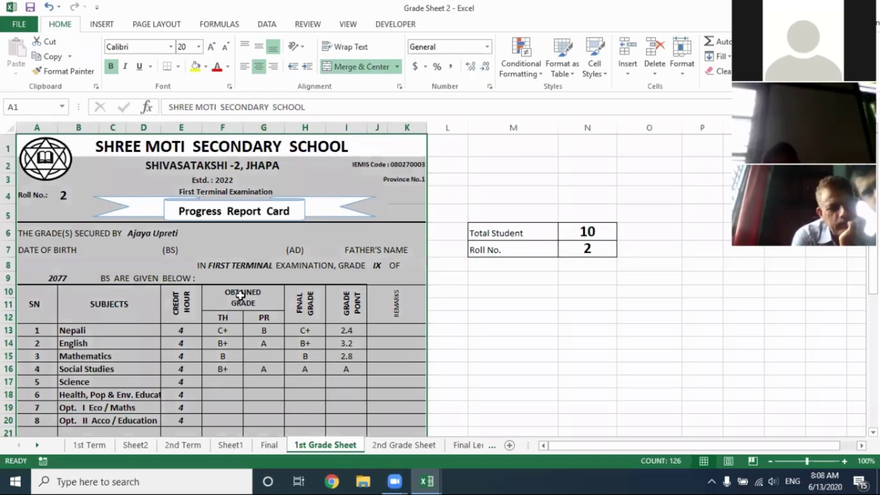
left_click(21, 25)
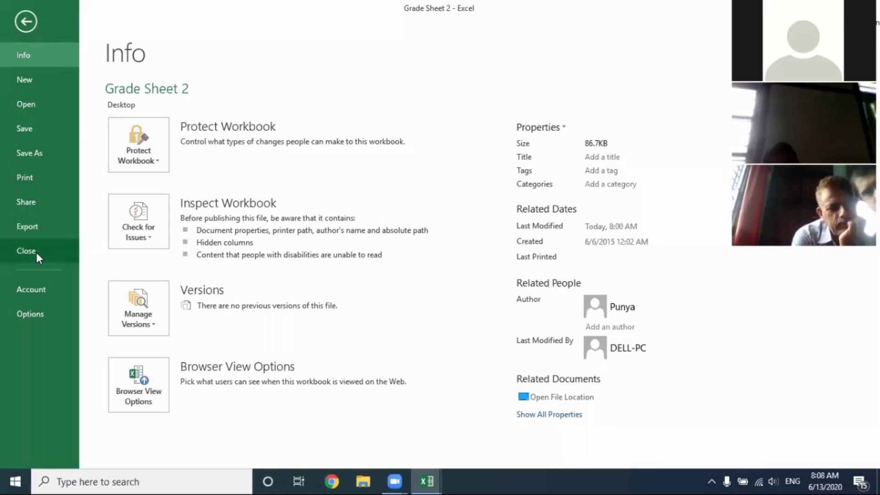
- View the two-page Print preview of the report card, then close Grade Sheet 2 with Alt+F4
left_click(37, 178)
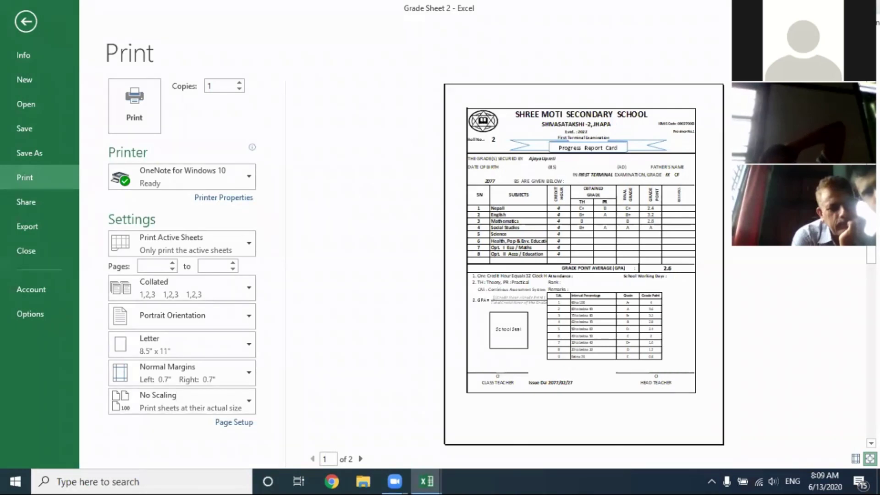
key("alt+F4")
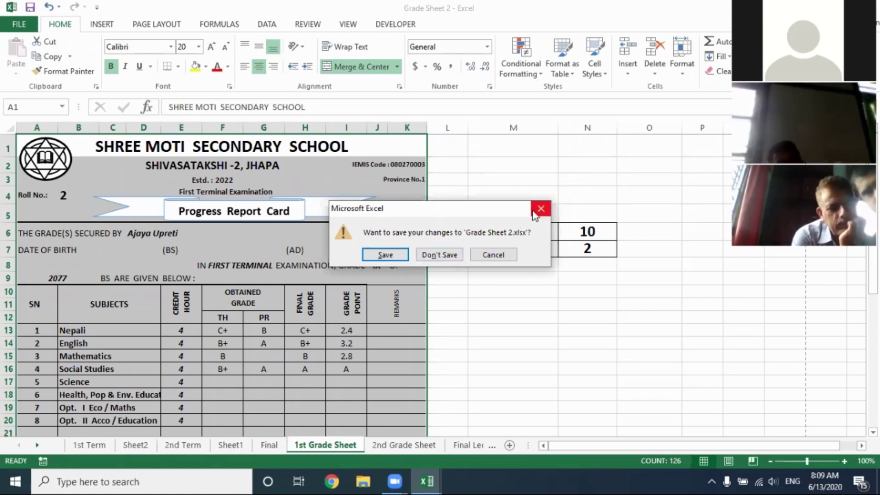
- Discard changes to Grade Sheet 2.xlsx and select cells in the Book1 student list
left_click(449, 259)
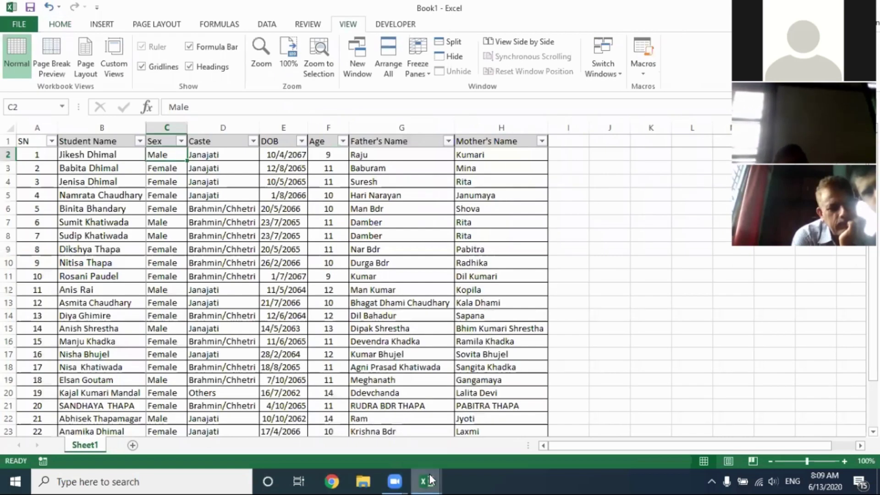
mouse_move(426, 481)
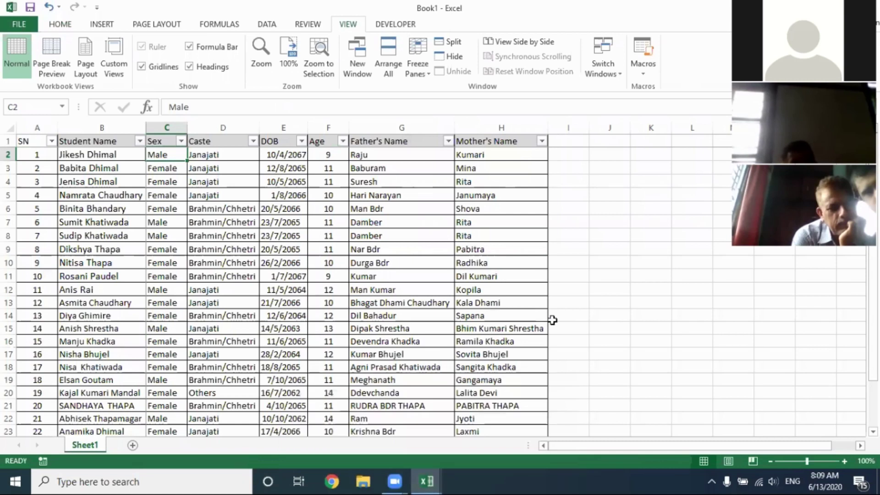
left_click(623, 260)
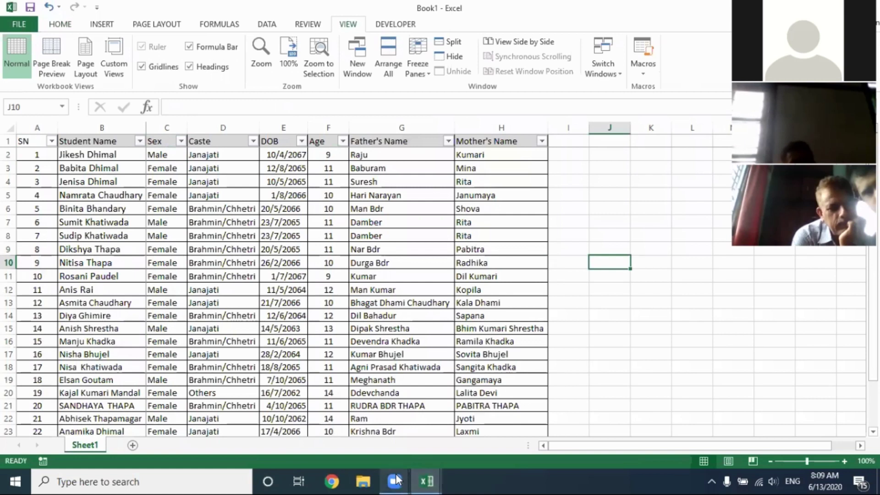
left_click(713, 249)
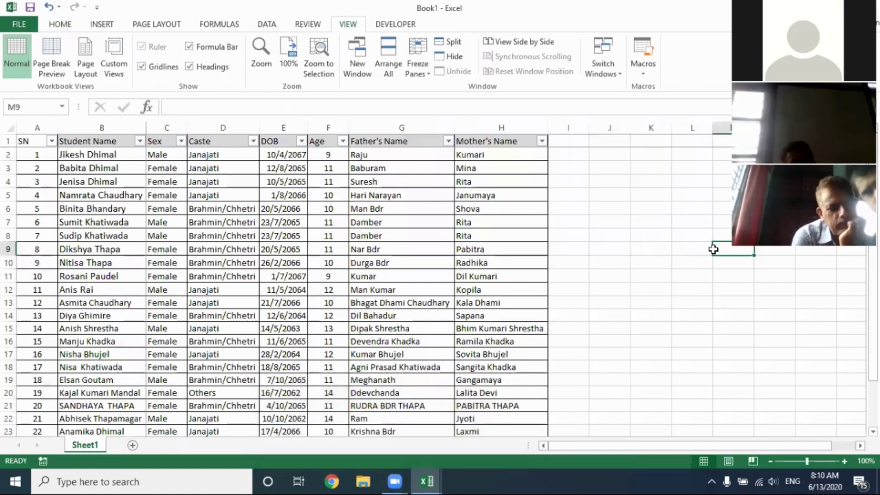
- Restore the Grade Sheet 2 window, scroll back to column A and select row 3
key("super+d")
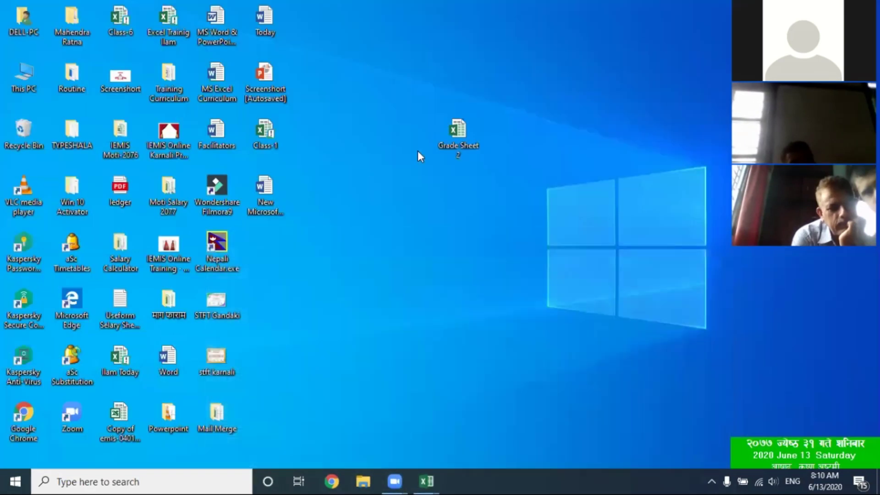
left_click(459, 134)
key("super+d")
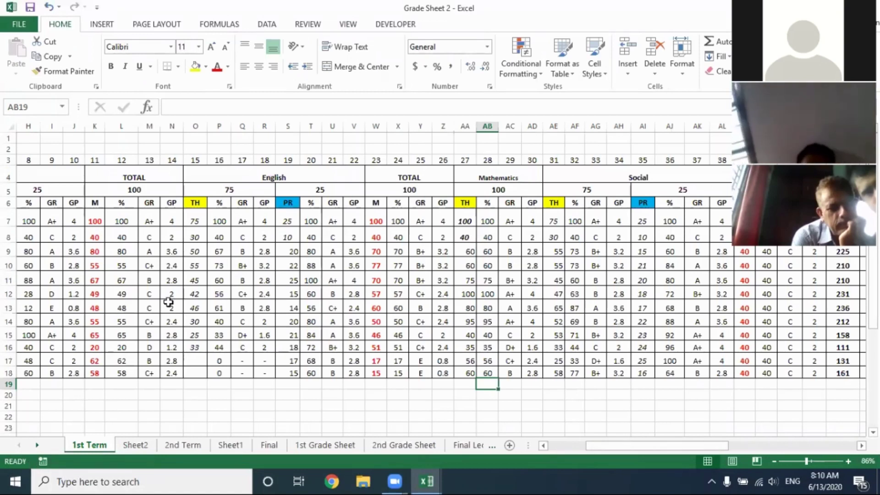
left_click_drag(613, 447, 577, 447)
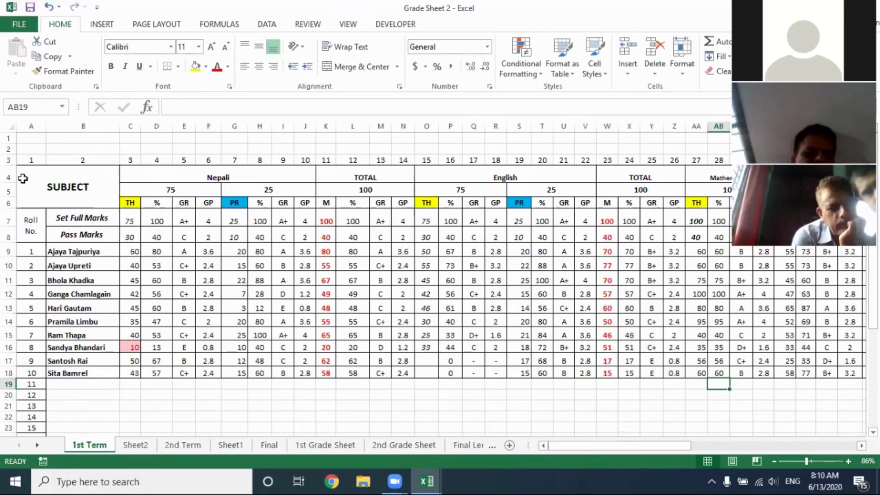
left_click(23, 176)
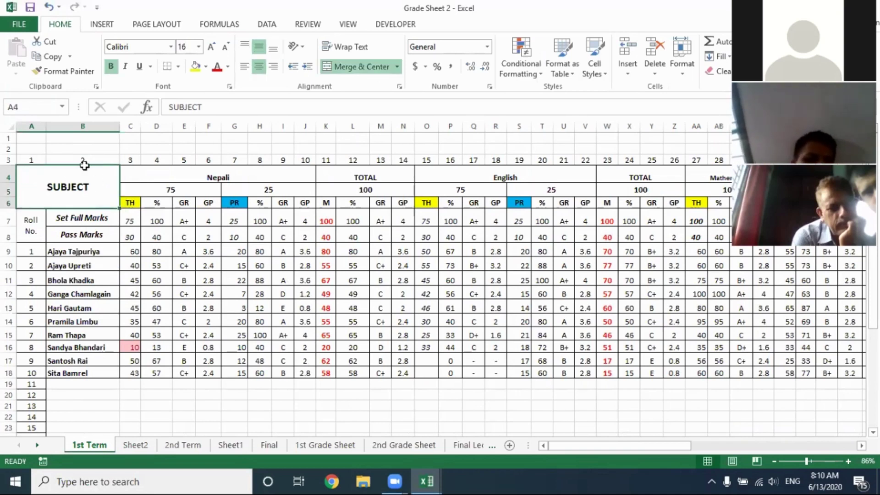
left_click(10, 160)
- Clear the contents of row 3 and select the 1st Term ledger starting at the SUBJECT heading
right_click(157, 163)
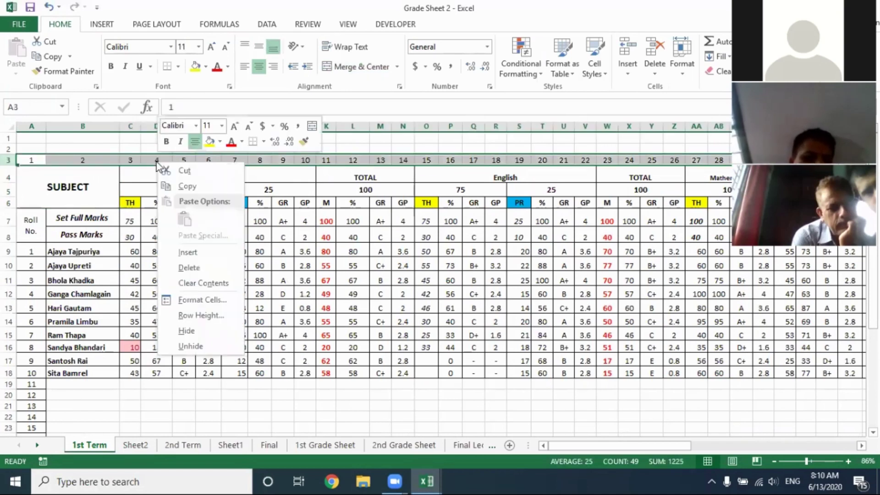
left_click(223, 284)
left_click(183, 149)
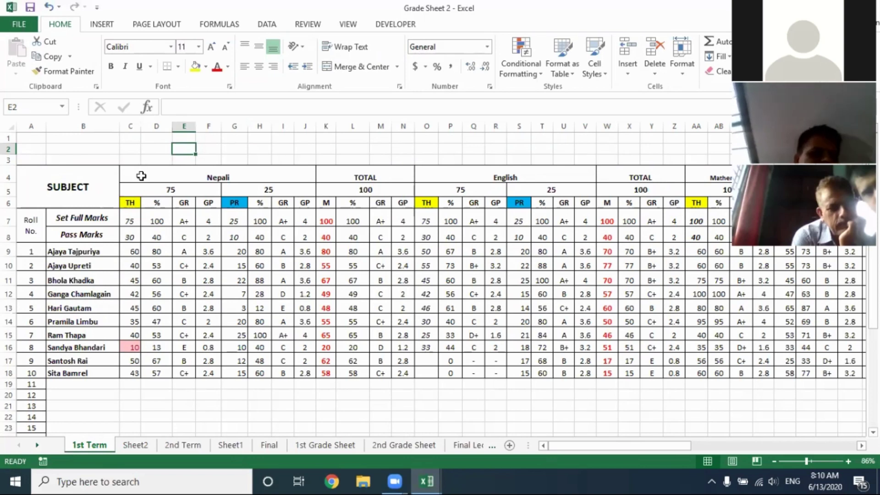
left_click_drag(29, 180, 770, 397)
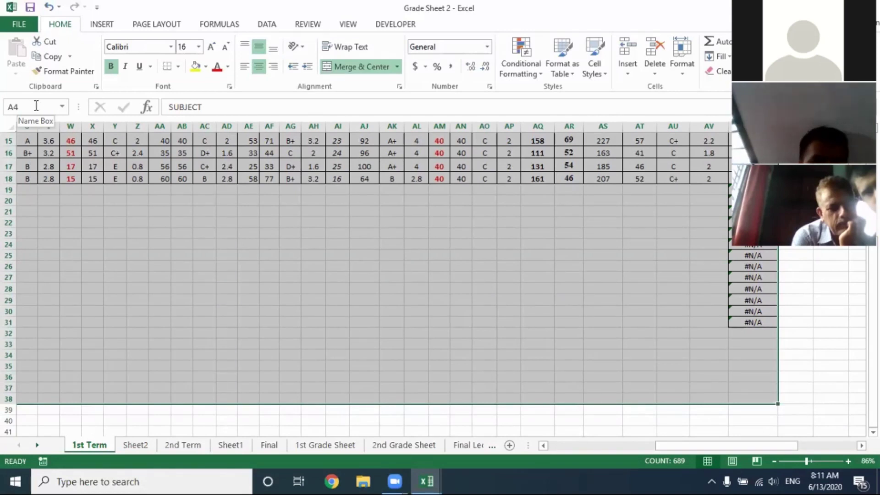
- Name the selected 1st Term ledger range 'table1' in the Name Box
left_click(36, 106)
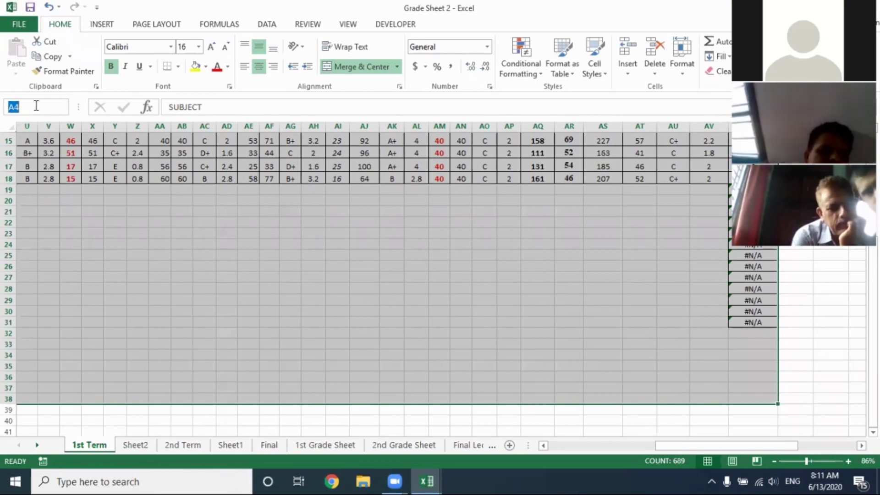
type("T")
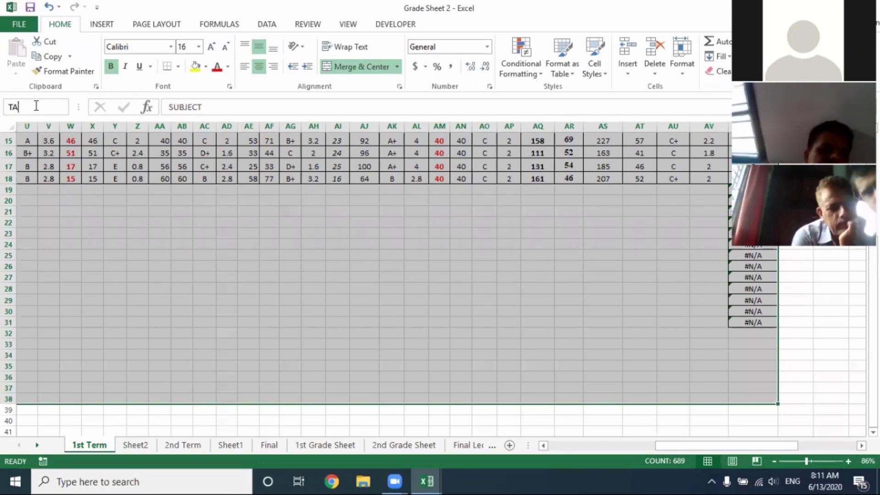
type("A")
key("BackSpace")
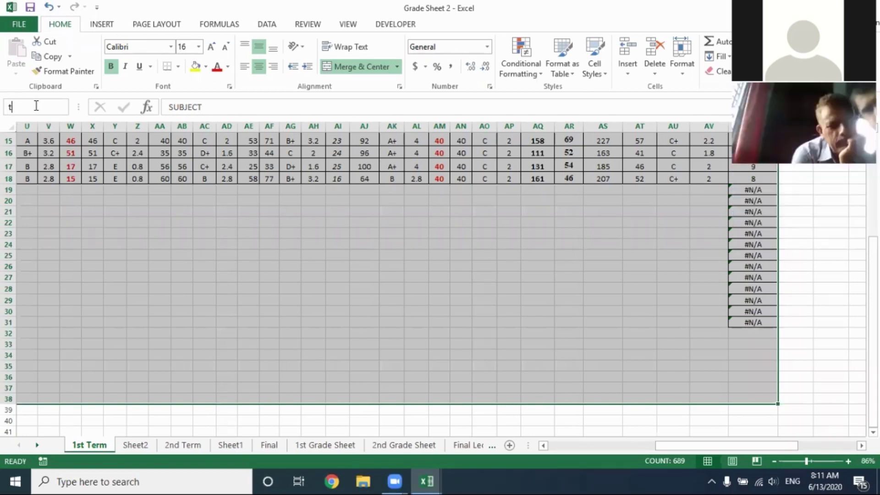
key("BackSpace")
type("le1")
key("Return")
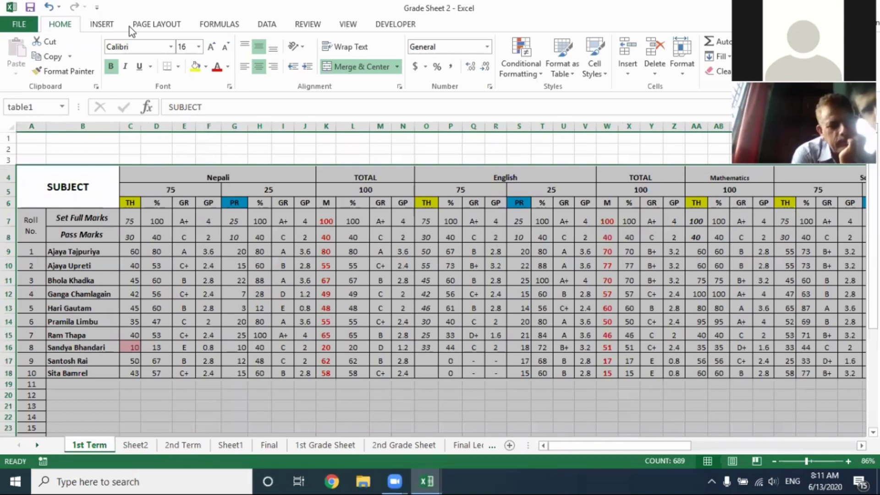
left_click(279, 252)
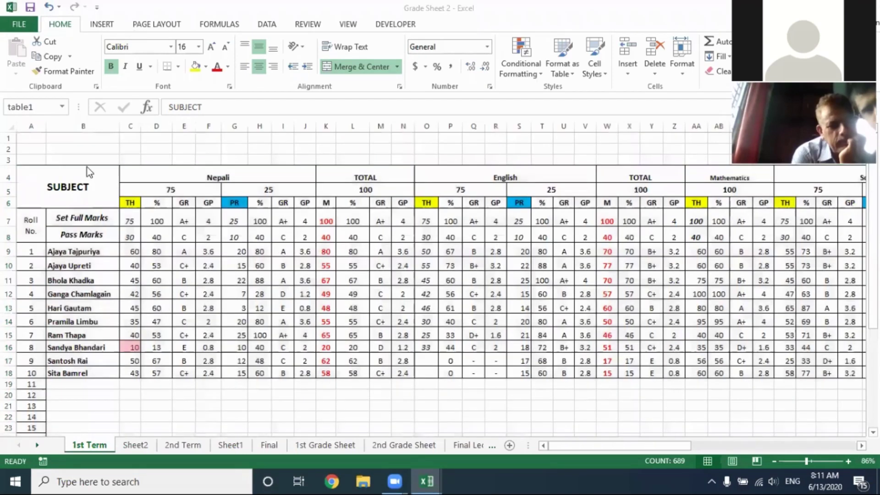
left_click(34, 110)
type("table1")
key("Return")
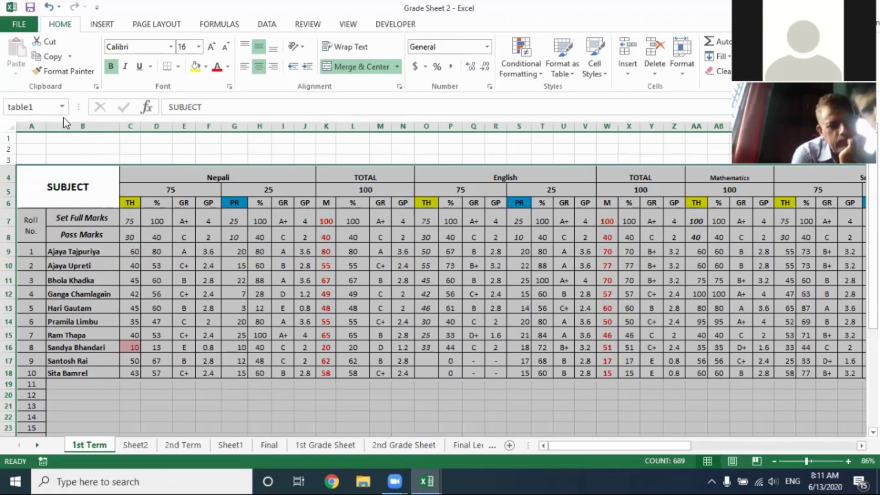
left_click(63, 107)
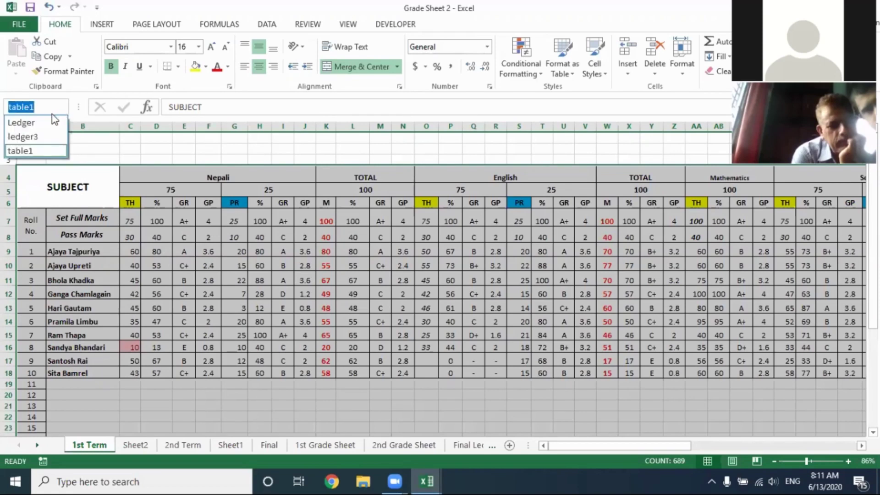
left_click(28, 150)
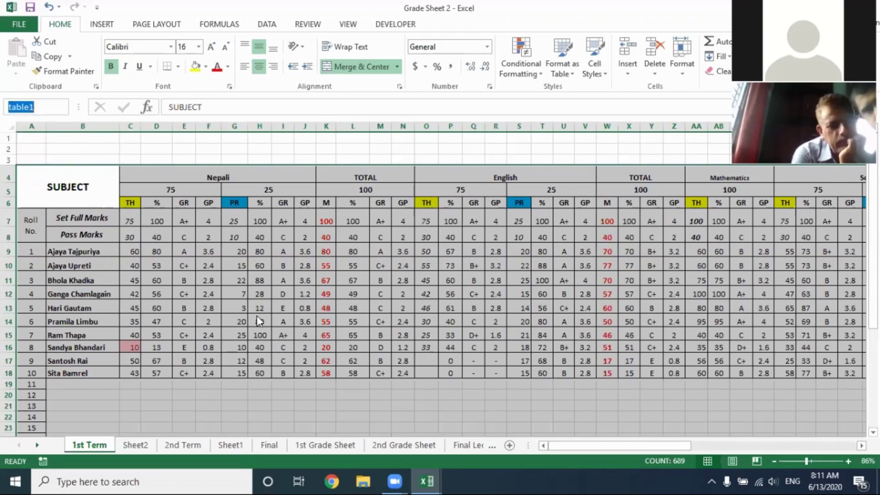
left_click(342, 382)
left_click(424, 386)
left_click(474, 384)
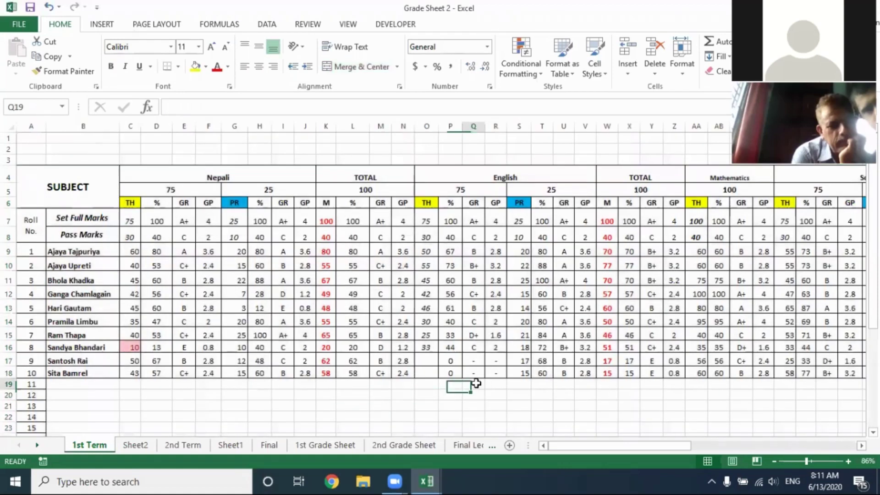
left_click(380, 385)
left_click(326, 385)
left_click(267, 385)
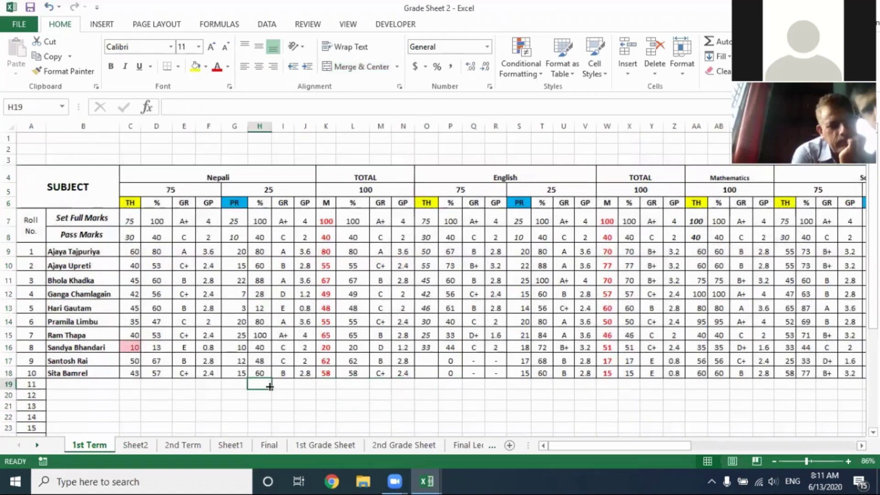
left_click(62, 107)
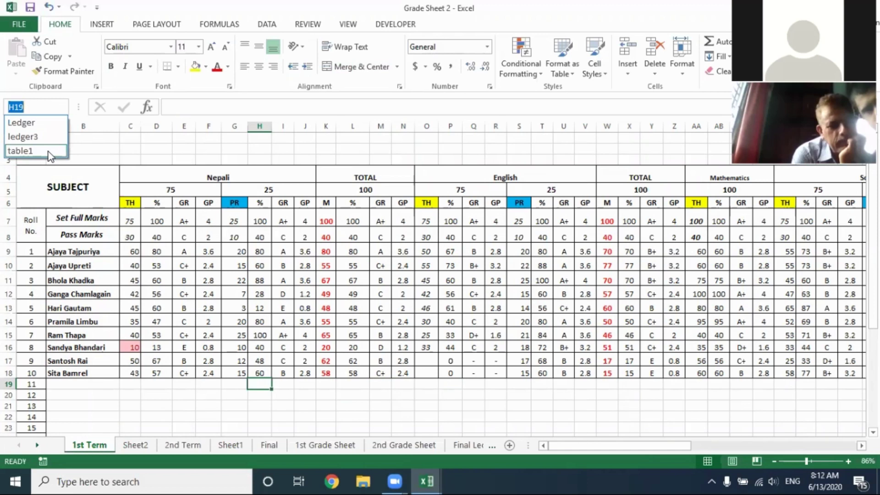
left_click(50, 152)
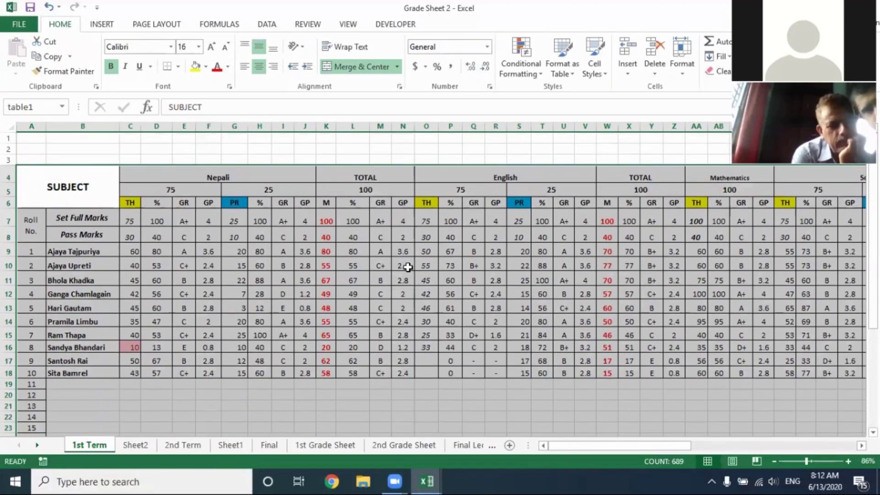
scroll(406, 270, "down", 6)
scroll(405, 280, "up", 7)
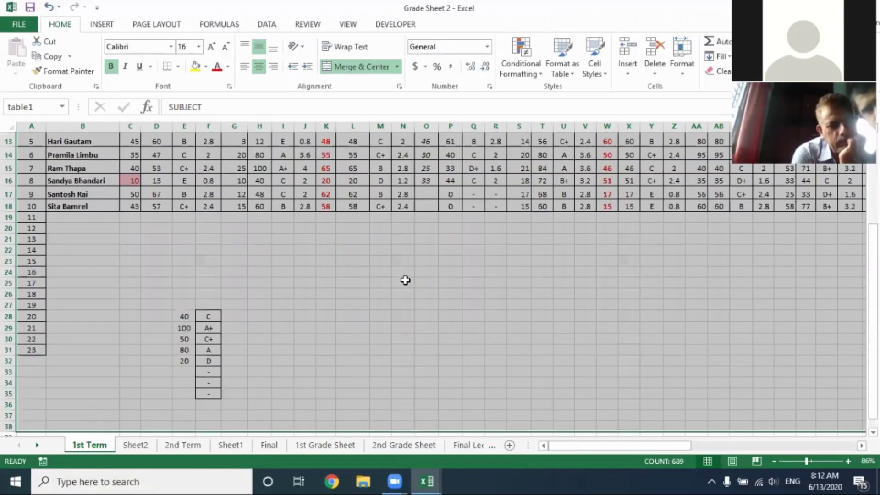
left_click(326, 394)
left_click(400, 400)
left_click(452, 396)
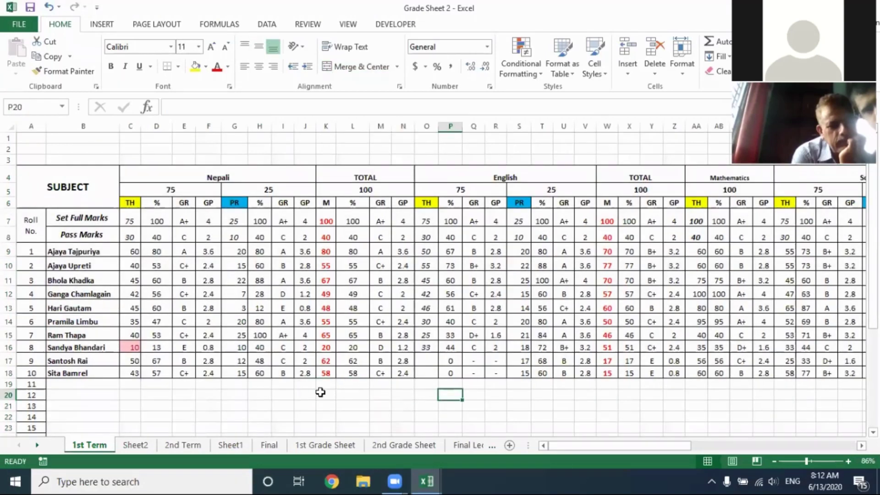
left_click(347, 394)
left_click(305, 393)
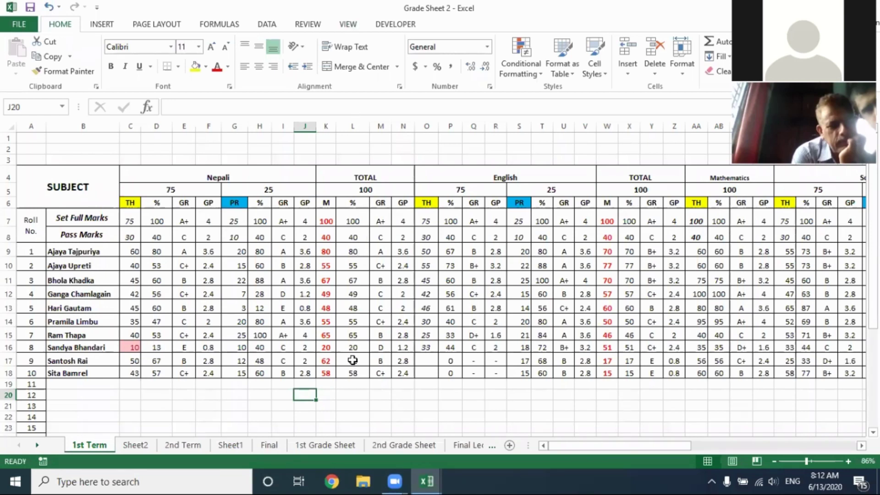
- Check the grade-point, total, percentage, grade and pass-mark formulas in rows 8–11
left_click(305, 251)
left_click(353, 253)
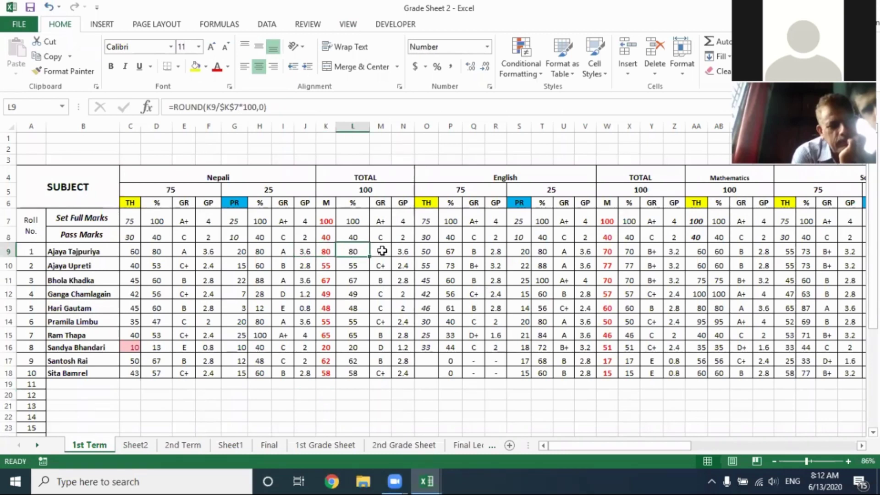
left_click(326, 252)
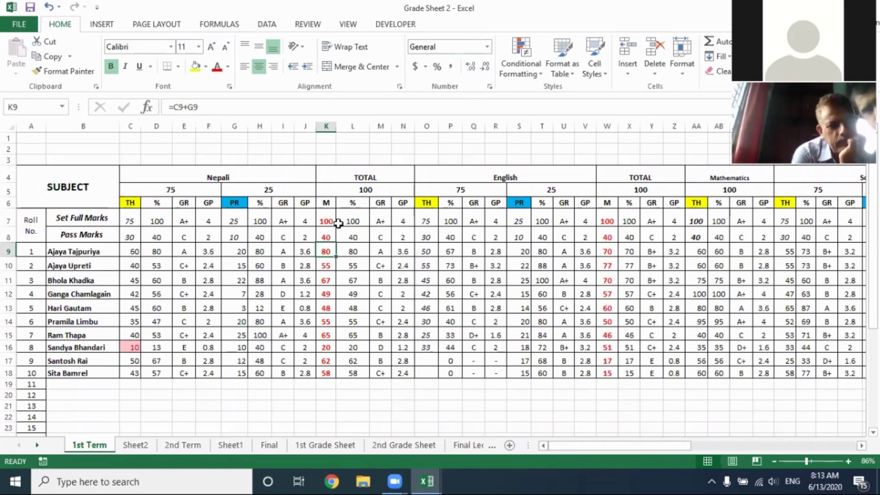
key("Right")
key("Right")
key("Right")
key("Right")
key("Right")
key("Right")
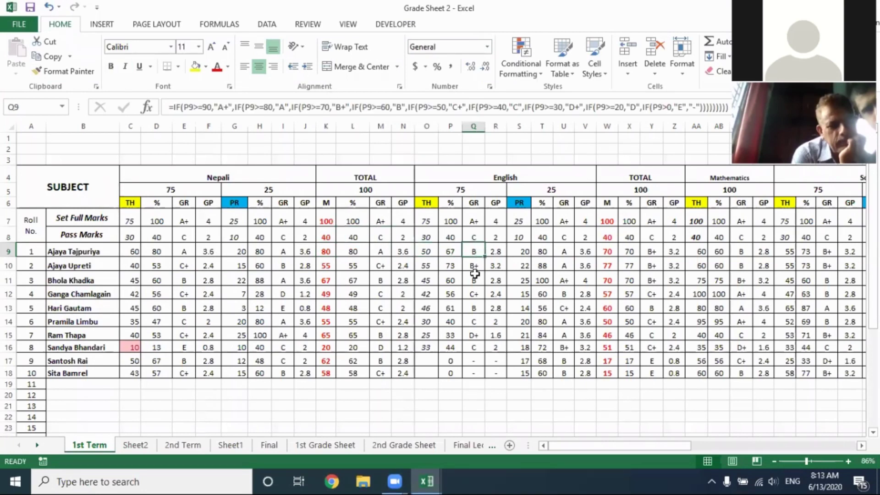
left_click(474, 273)
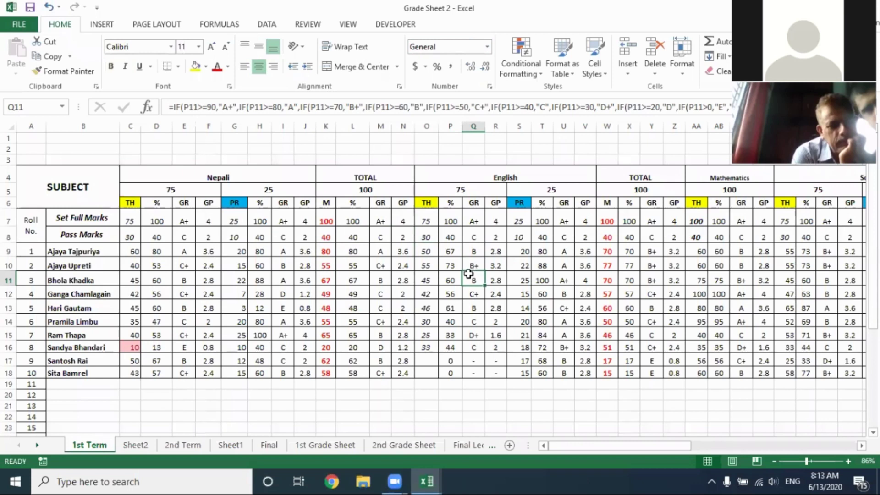
left_click(264, 236)
left_click(304, 237)
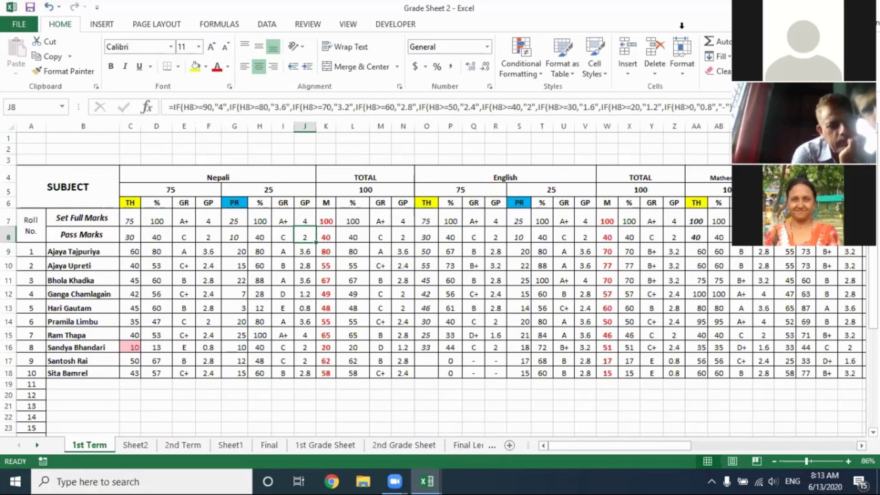
- Check cells M8–O8, then narrow column L to a width of 6.29
left_click(651, 149)
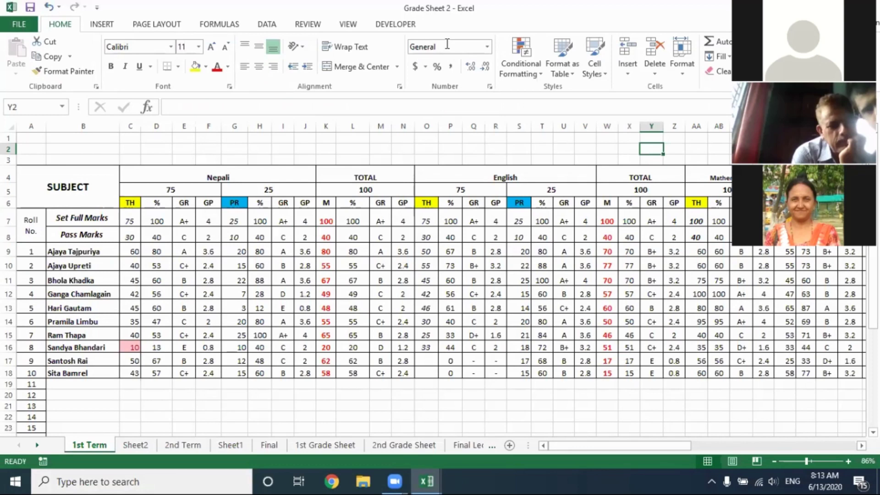
left_click(384, 238)
left_click(403, 237)
left_click(426, 236)
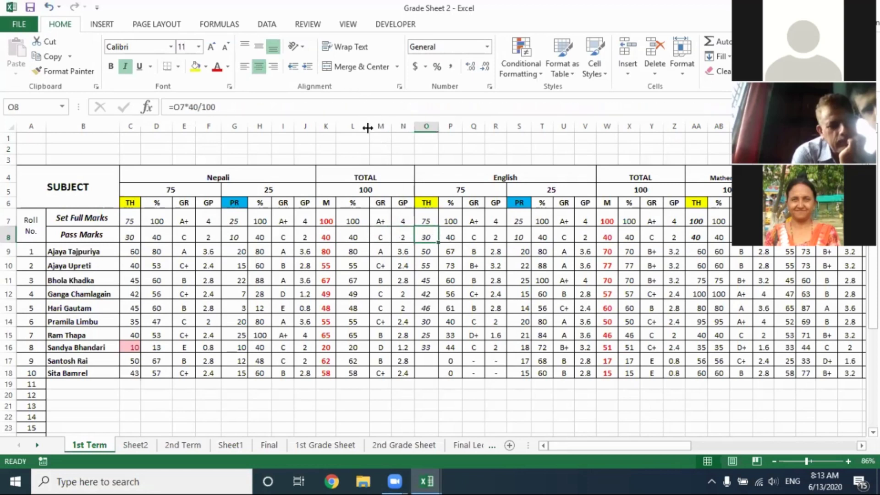
left_click_drag(369, 128, 364, 133)
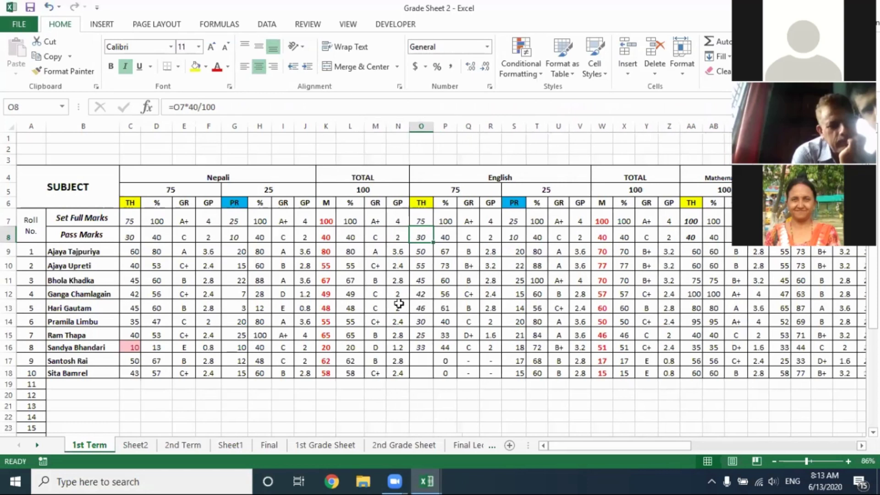
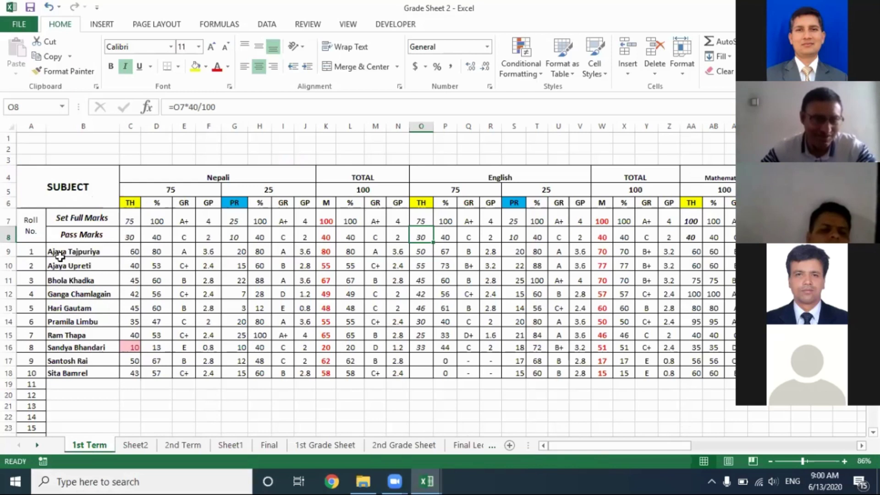
- Enter 80 in C9 and 90 in C10 as the first two Nepali theory marks
left_click(133, 252)
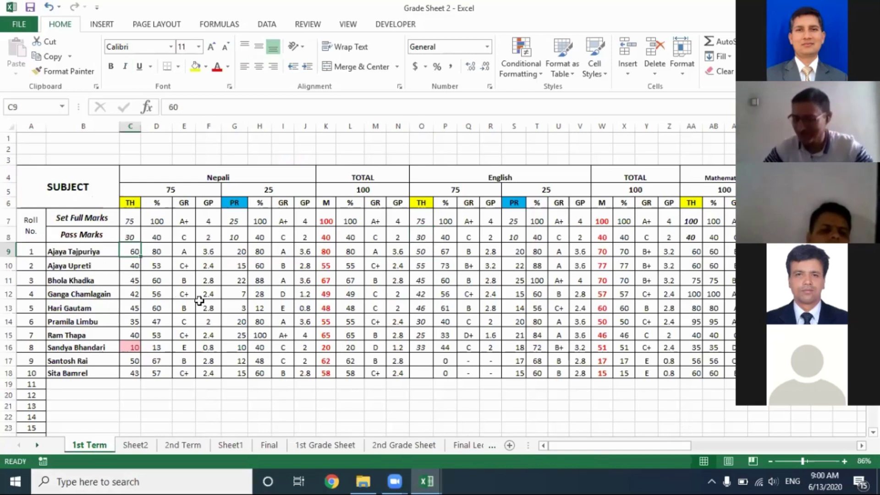
type("80")
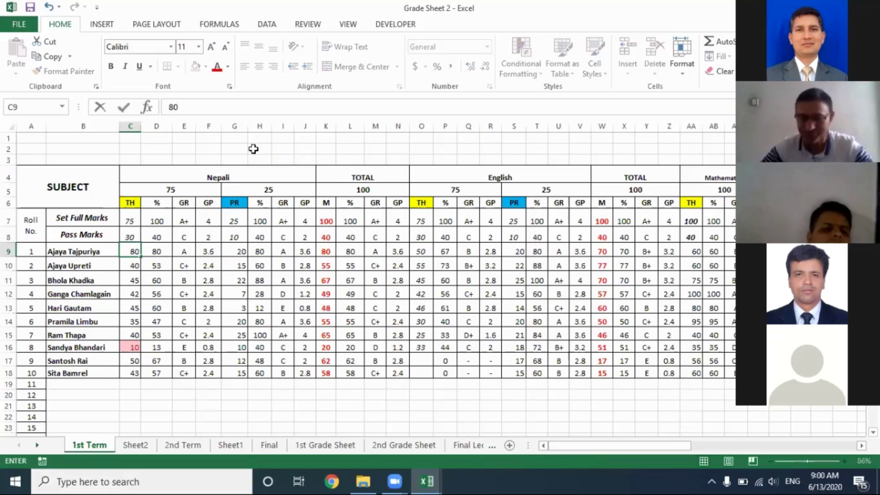
left_click(219, 346)
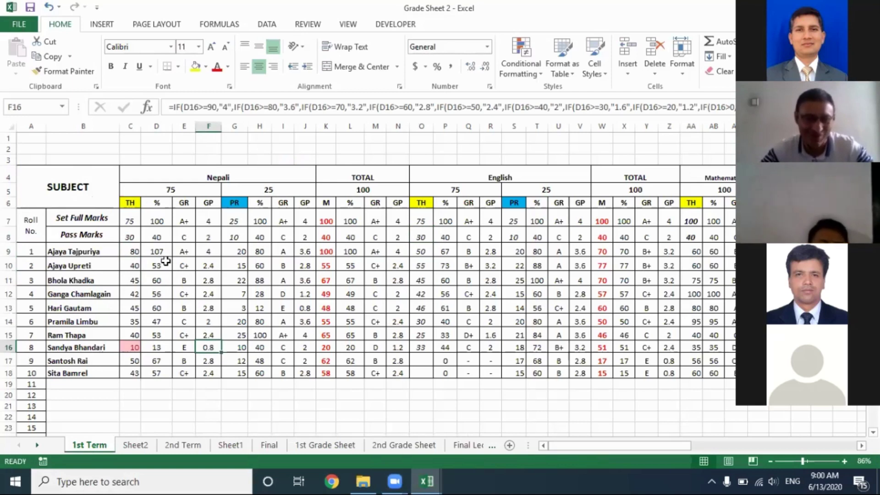
left_click(136, 267)
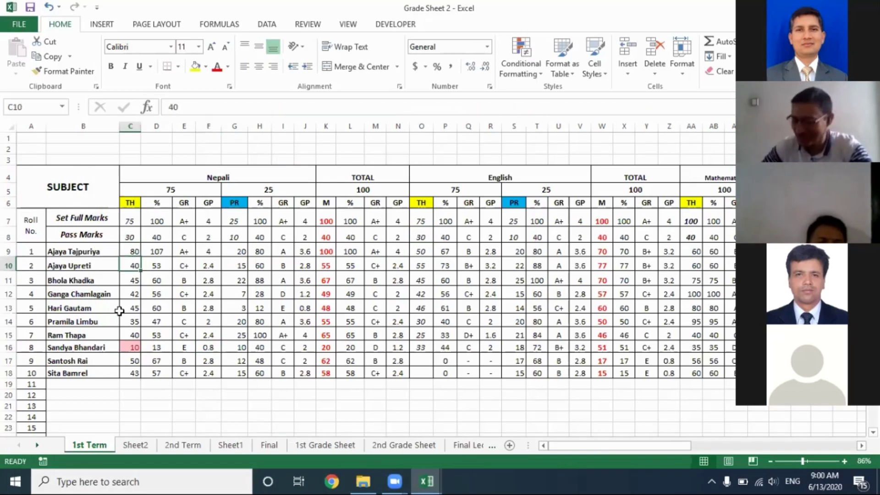
type("90")
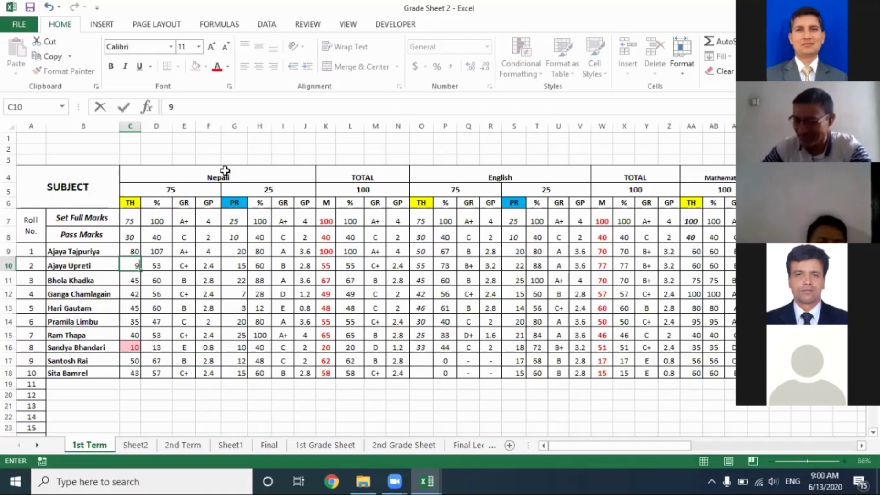
left_click(209, 305)
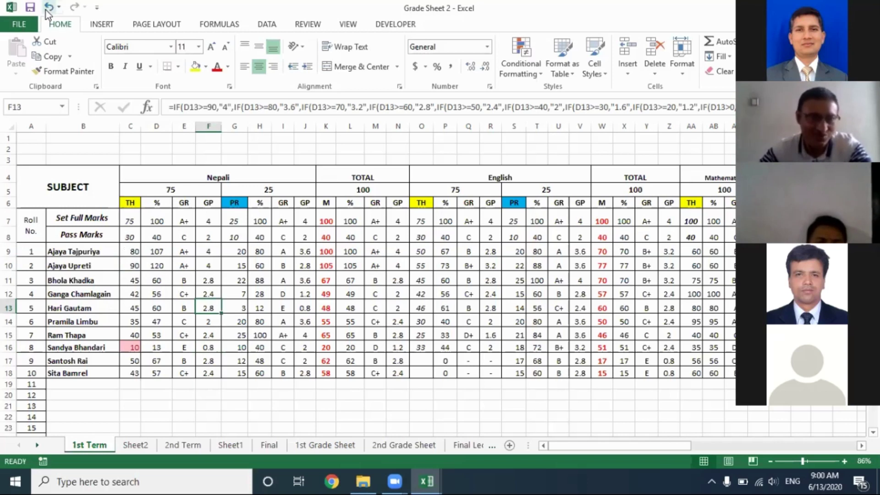
- Undo both mark edits so the Nepali theory marks return to 60 and 40
left_click(47, 7)
left_click(48, 7)
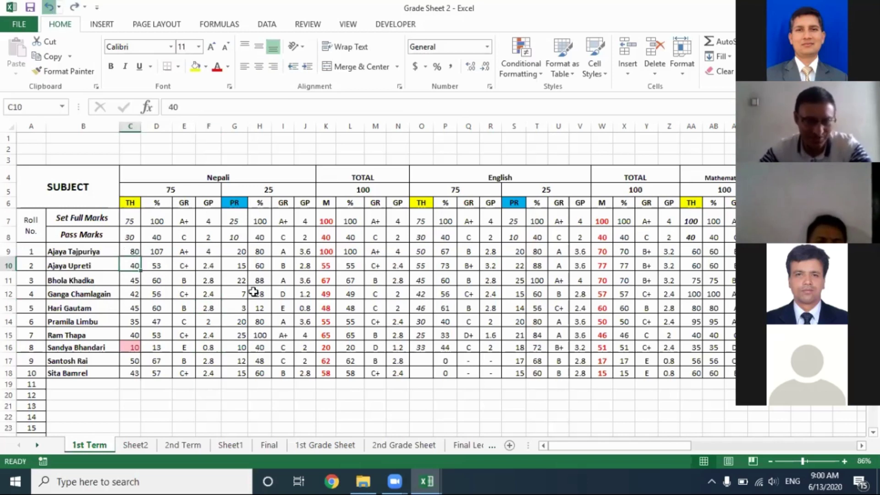
left_click(323, 406)
left_click(450, 408)
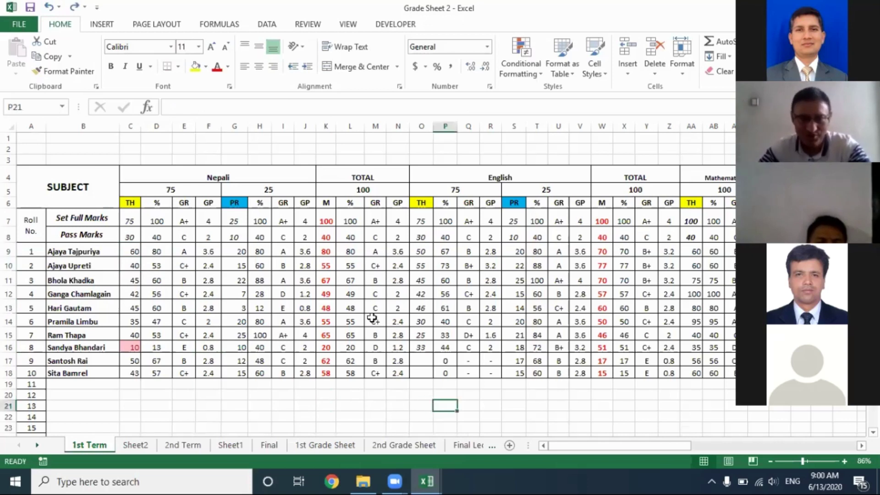
- Compare a percentage formula cell with a practical mark value, then select the whole worksheet
left_click(352, 280)
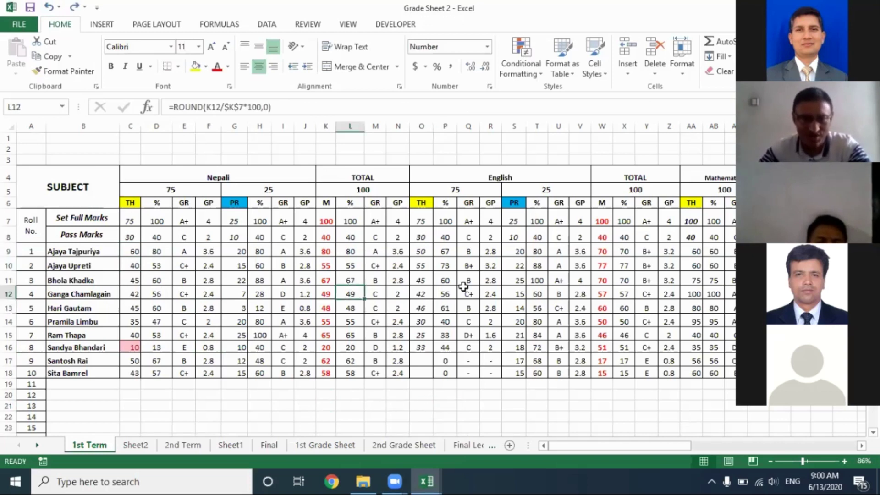
left_click(514, 280)
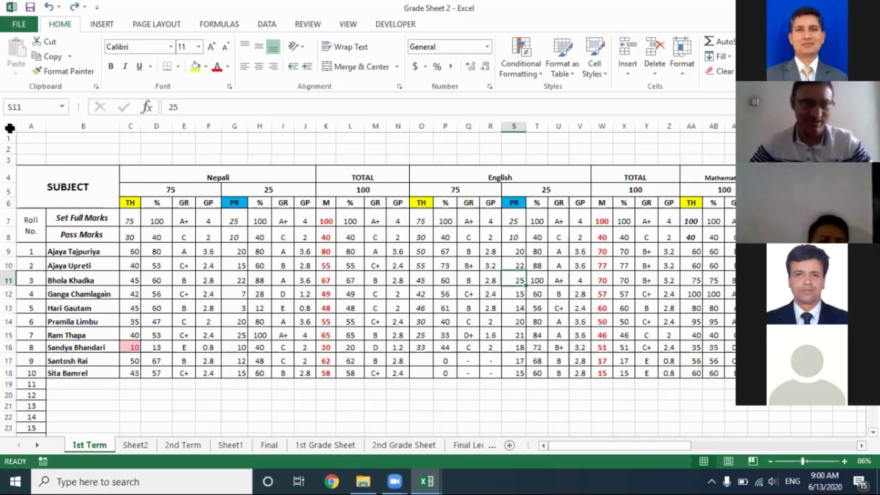
left_click(10, 128)
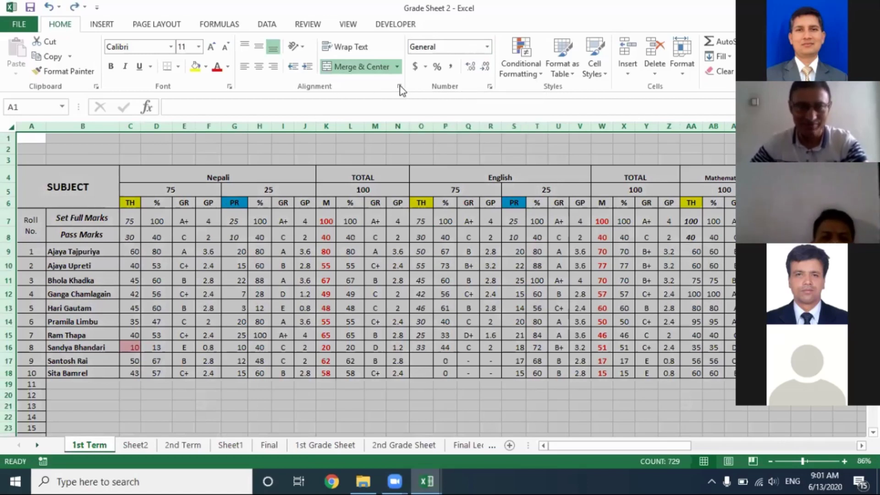
- Clear the Locked option on the Format Cells Protection tab for all selected cells
right_click(290, 255)
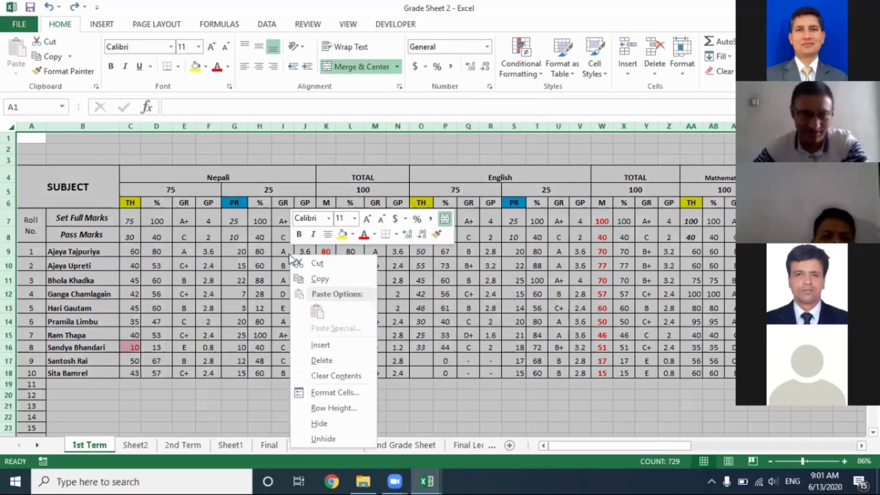
left_click(330, 393)
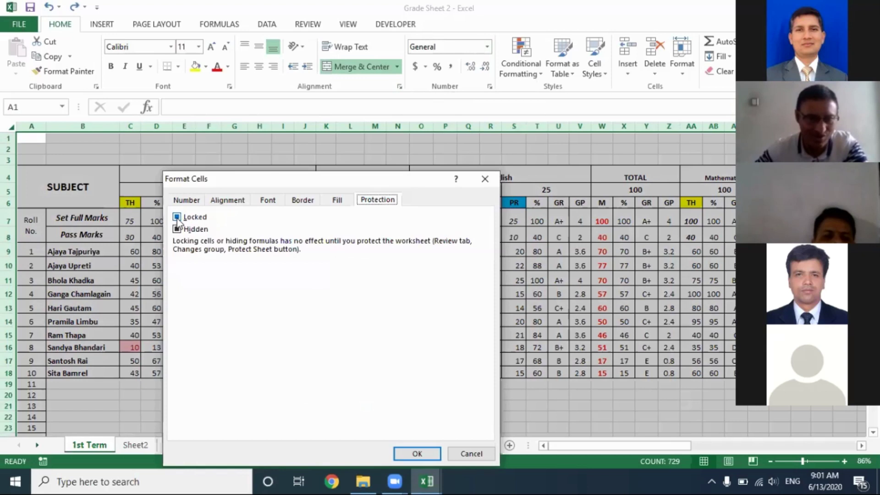
left_click(177, 217)
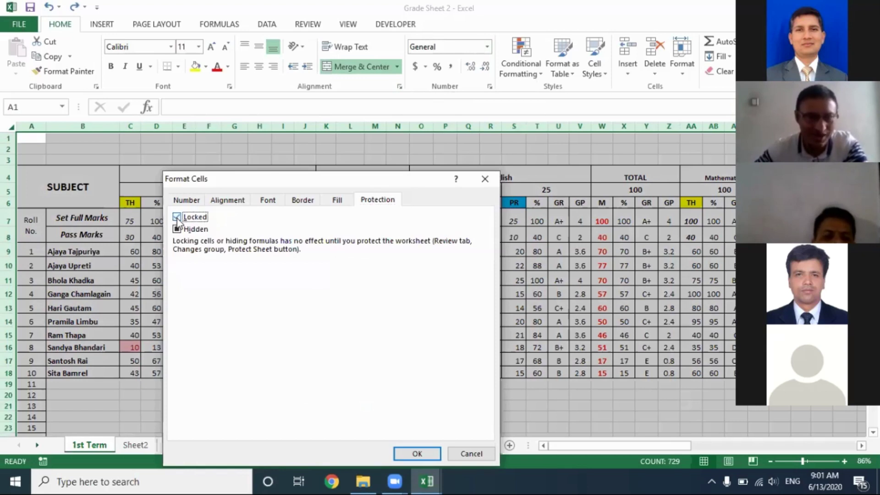
left_click(177, 217)
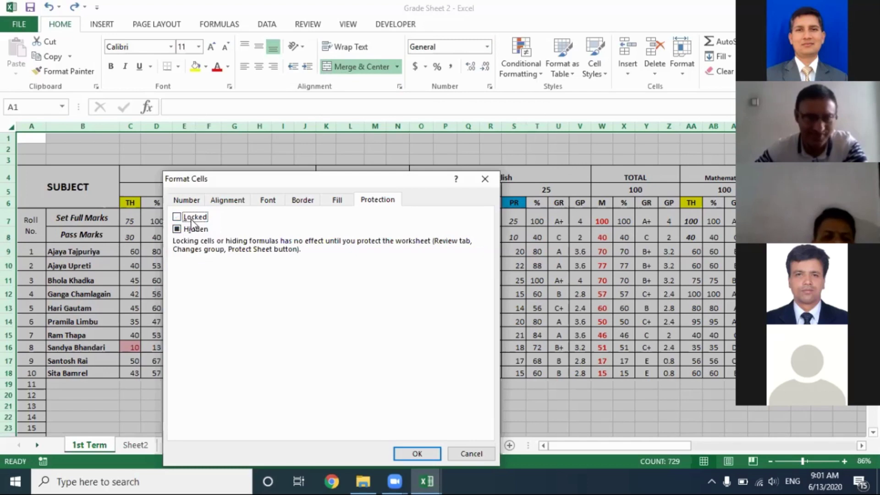
left_click(417, 454)
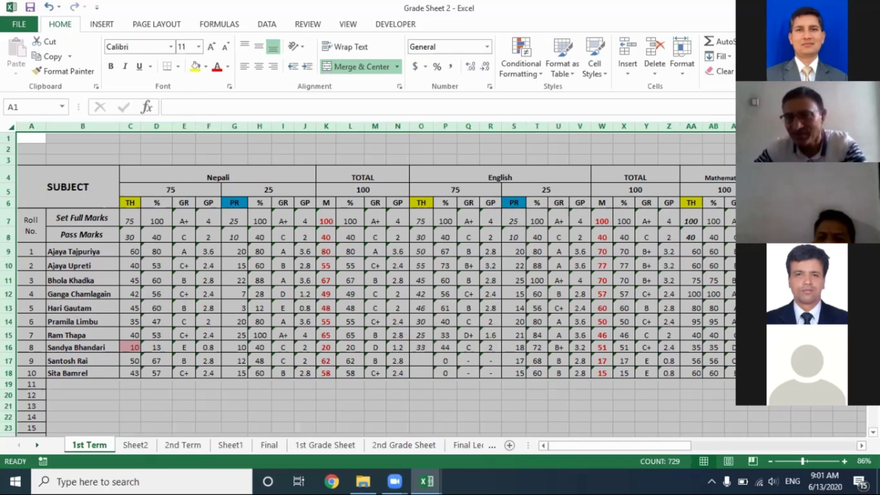
- Select every formula cell on the sheet with Go To Special > Formulas
key("F5")
key("alt+s")
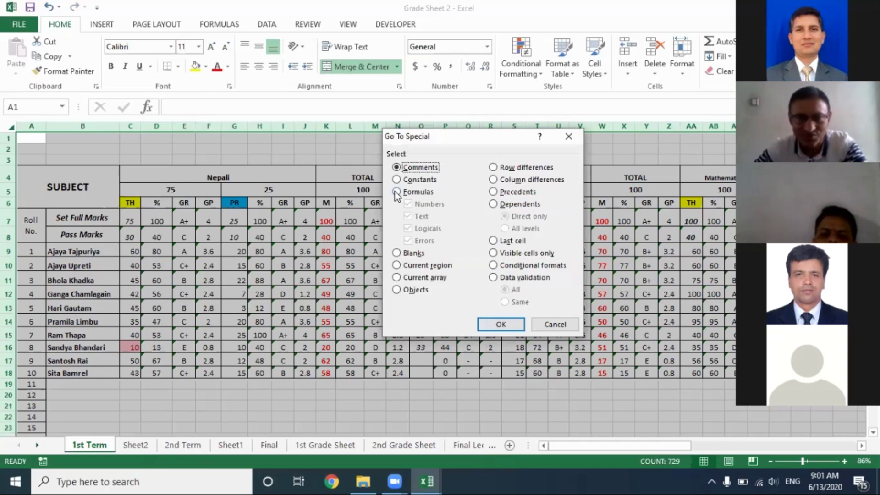
key("alt+f")
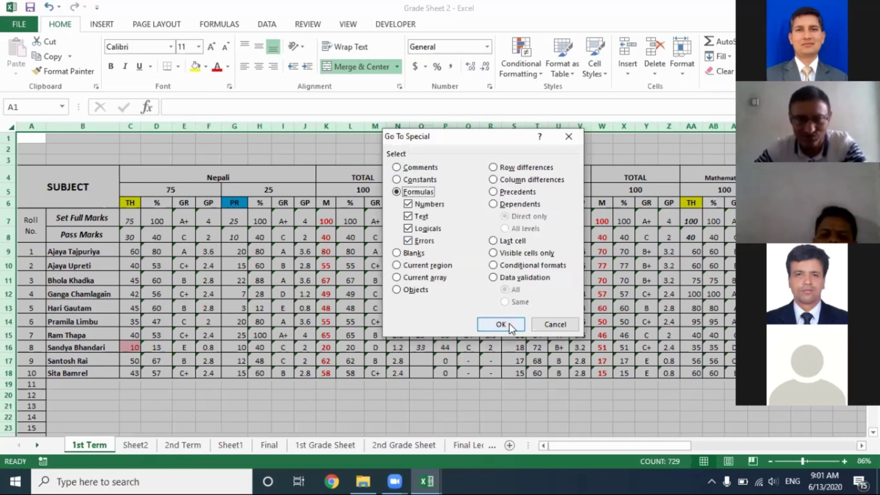
left_click(509, 326)
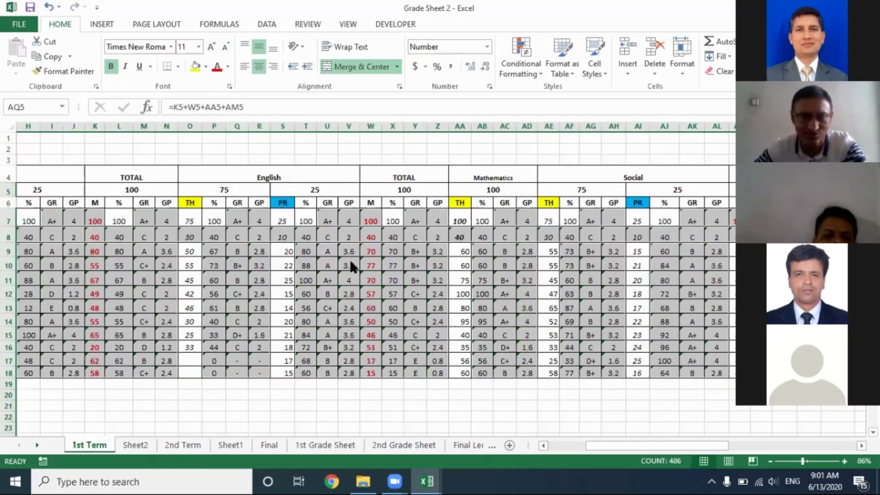
- Mark the selected formula cells as Locked in Format Cells, then deselect them
right_click(357, 271)
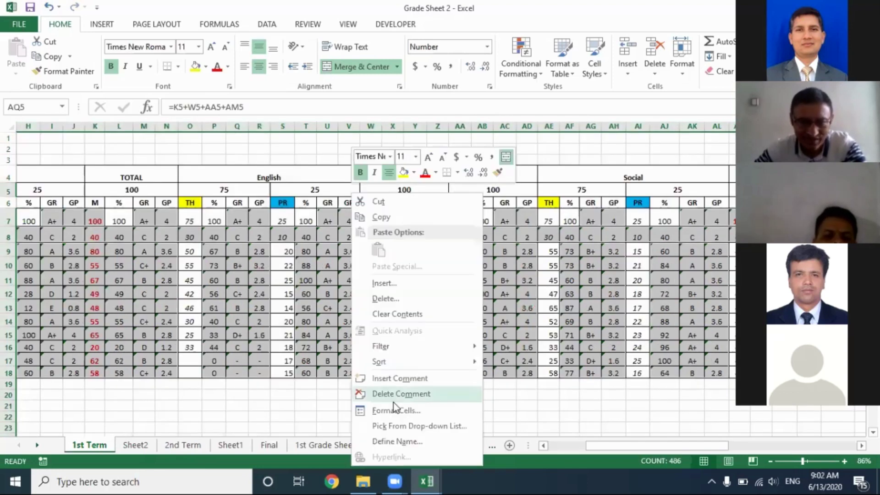
left_click(406, 410)
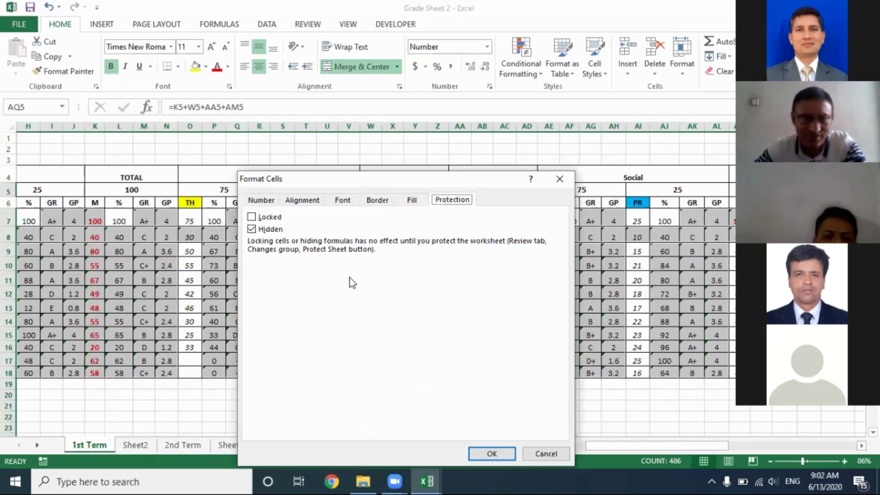
left_click(252, 218)
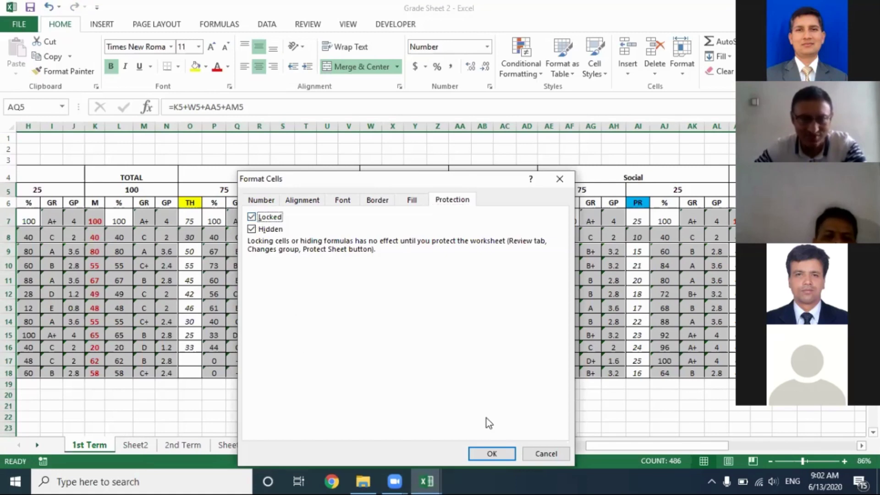
left_click(504, 455)
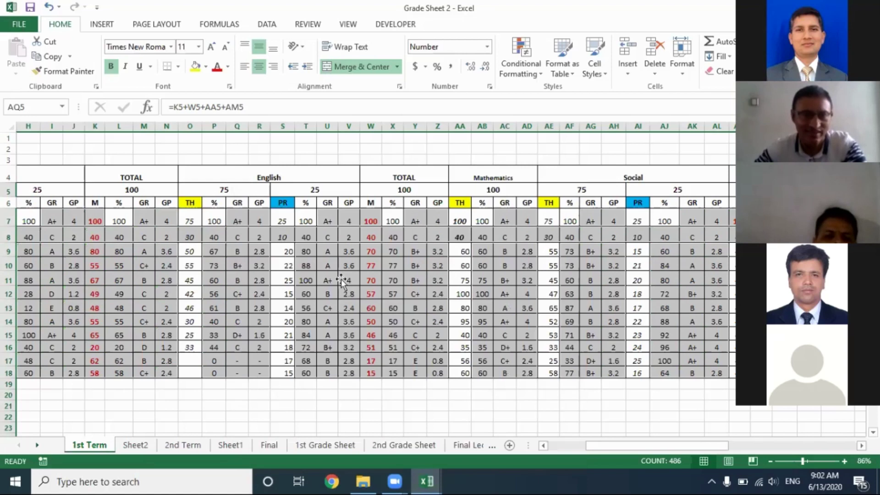
left_click(342, 280)
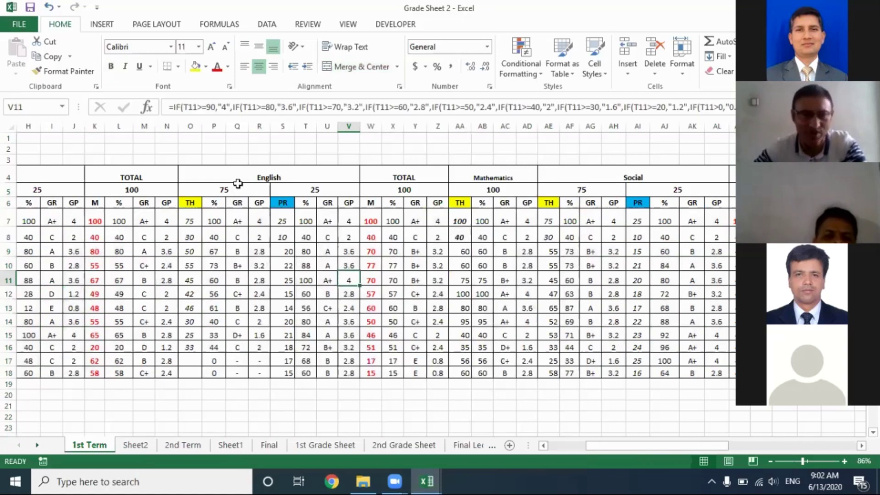
- Attempt to password-protect the sheet, then cancel after the passwords-not-identical warning
left_click(308, 26)
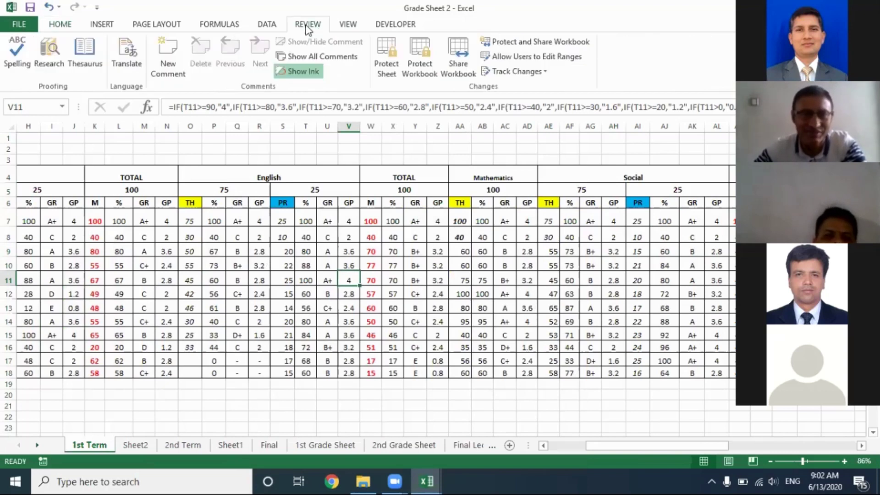
left_click(395, 65)
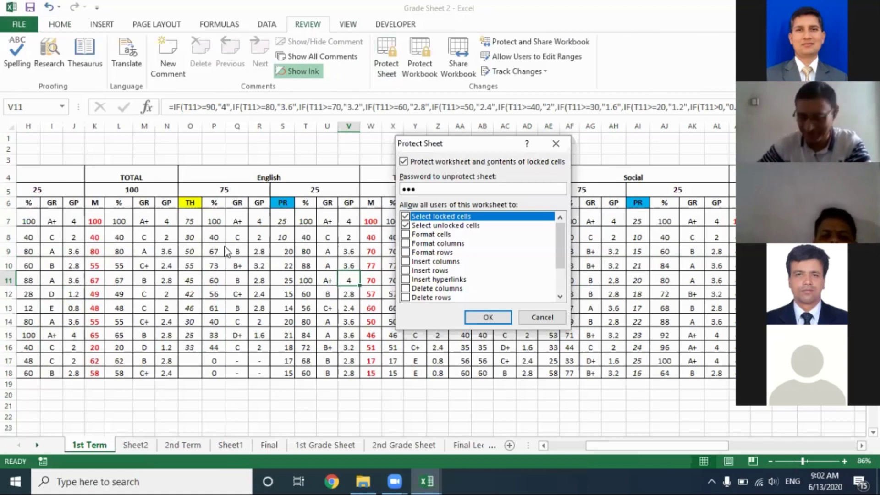
key("Return")
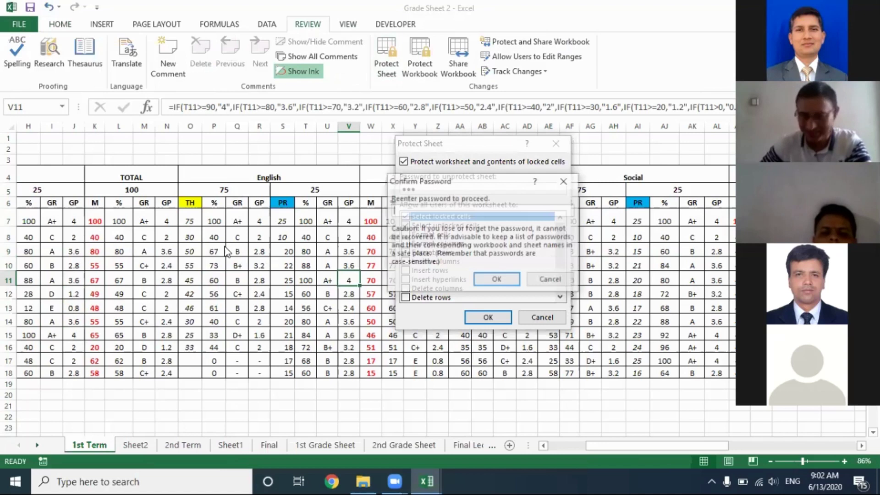
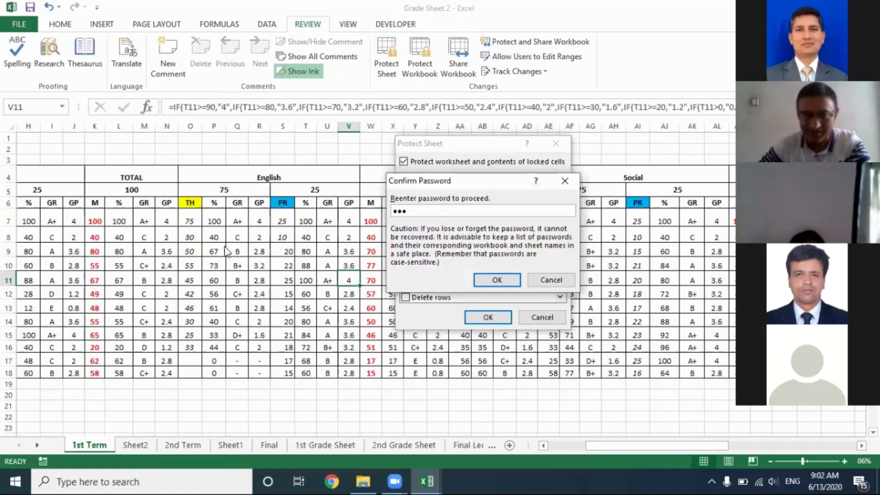
key("Return")
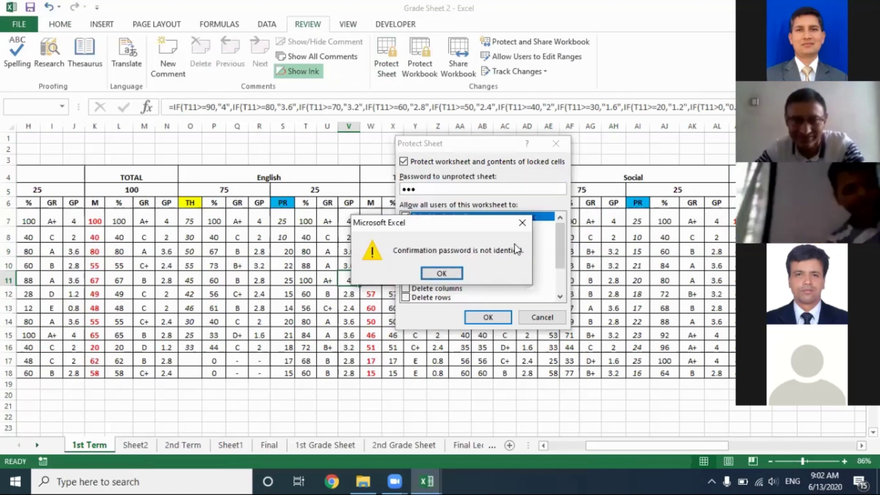
key("Return")
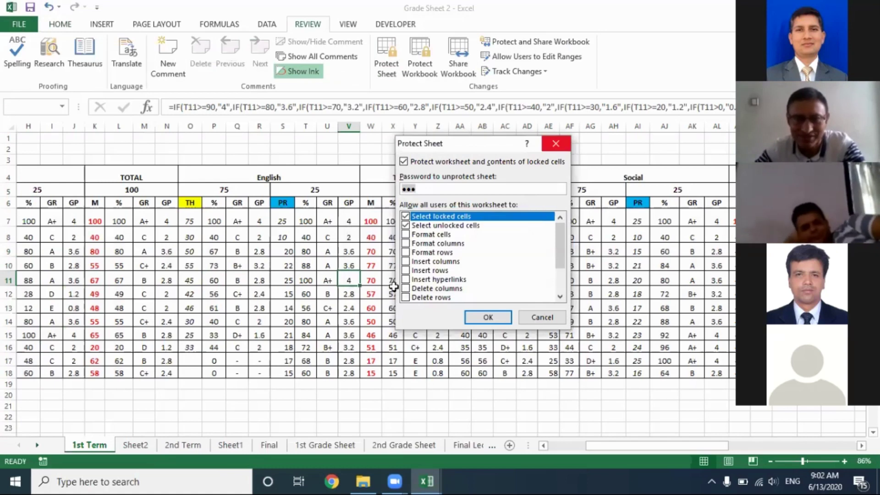
left_click(556, 143)
- Reopen the Protect Sheet dialog and close it without protecting the sheet
key("ctrl+End")
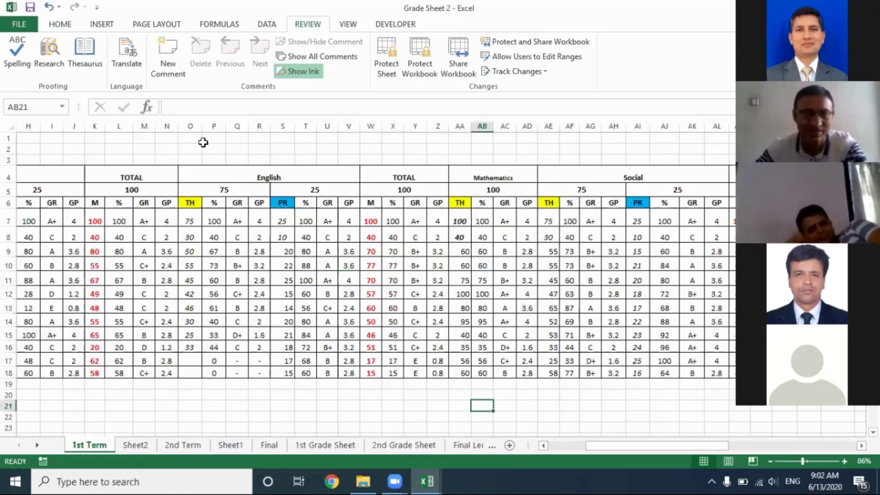
left_click(383, 55)
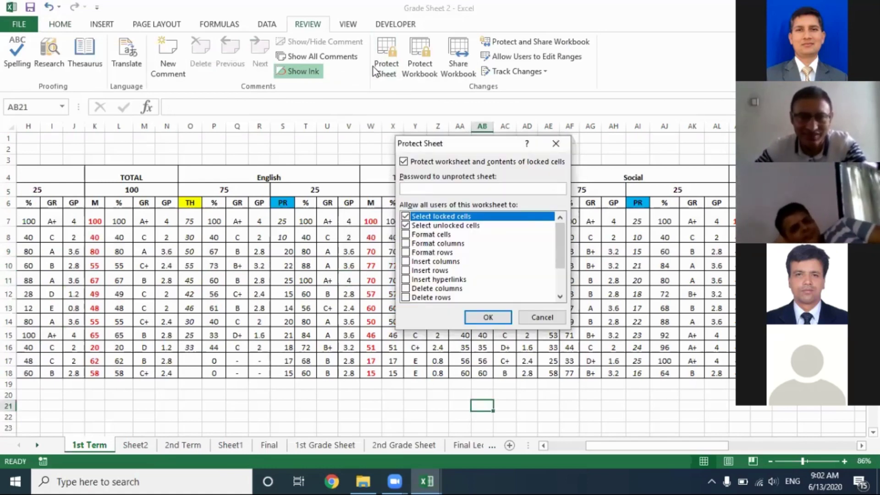
left_click(562, 143)
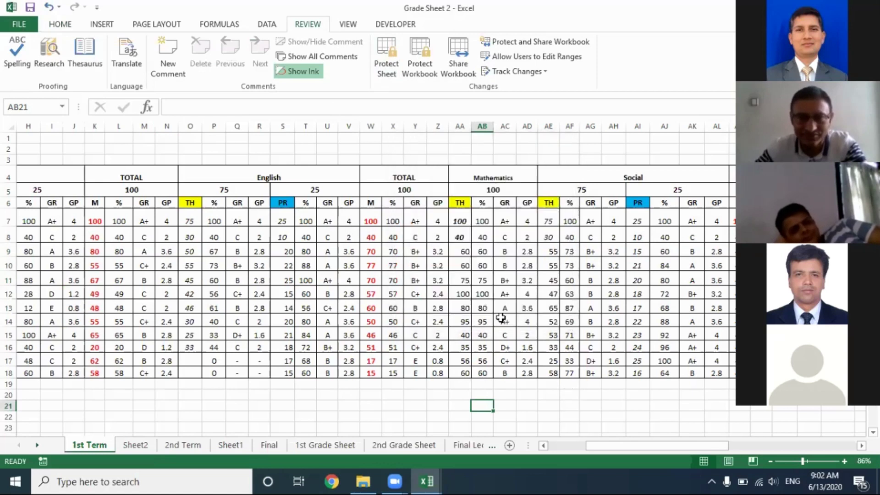
- Return to column A, check the grade formula in I9, then select the entire sheet for formatting
key("Up")
key("Right")
key("Right")
key("Right")
key("Right")
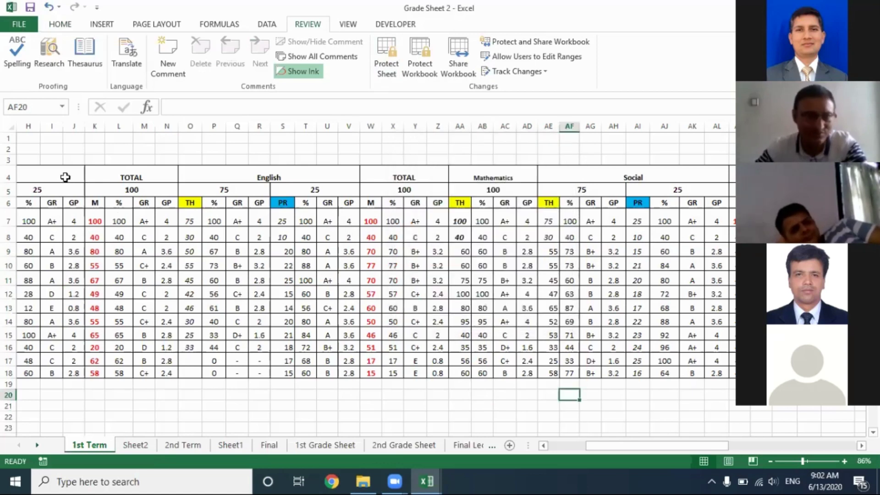
left_click_drag(657, 447, 15, 72)
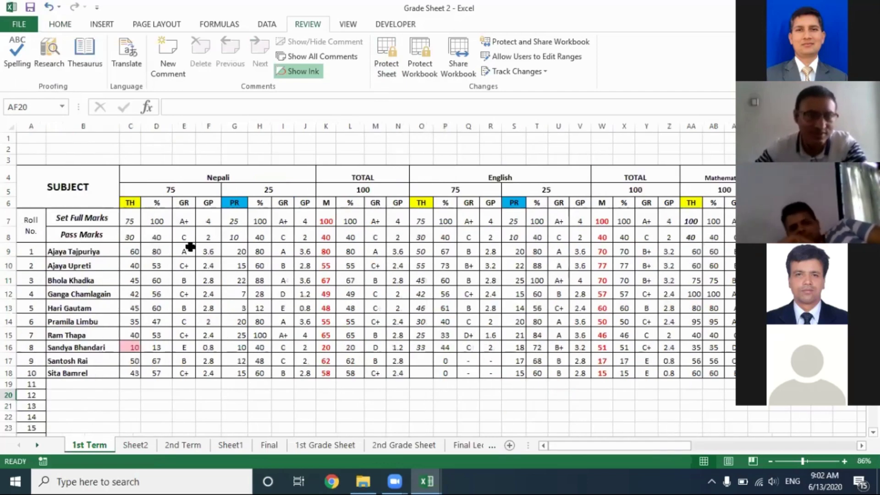
left_click(281, 252)
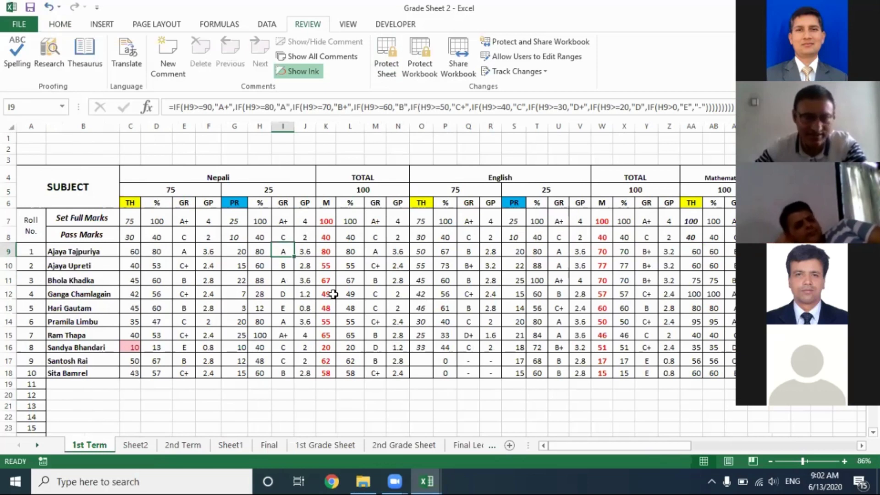
key("ctrl+a")
right_click(347, 251)
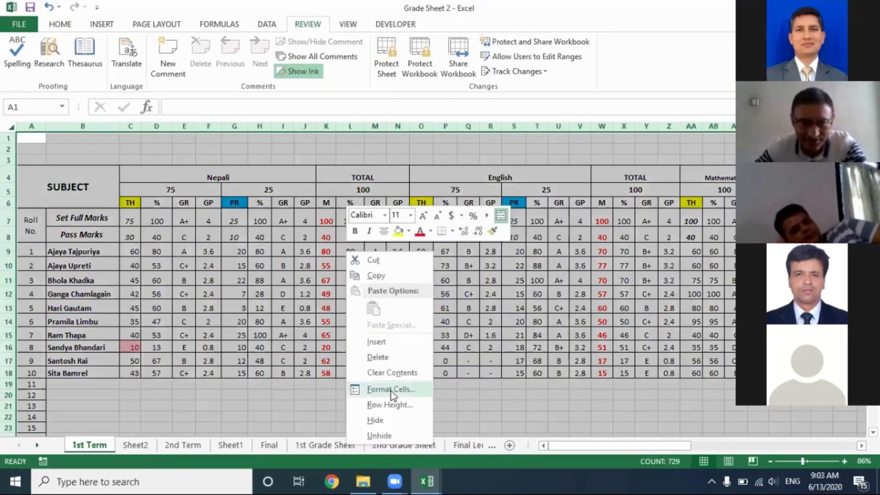
- Uncheck Locked on the Format Cells Protection tab for the whole sheet, leaving Hidden unchanged
key("Return")
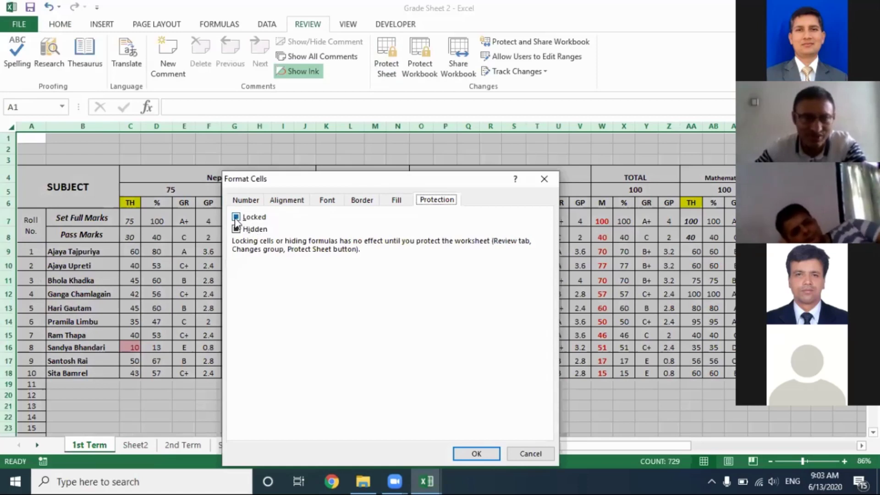
left_click(236, 217)
left_click(236, 229)
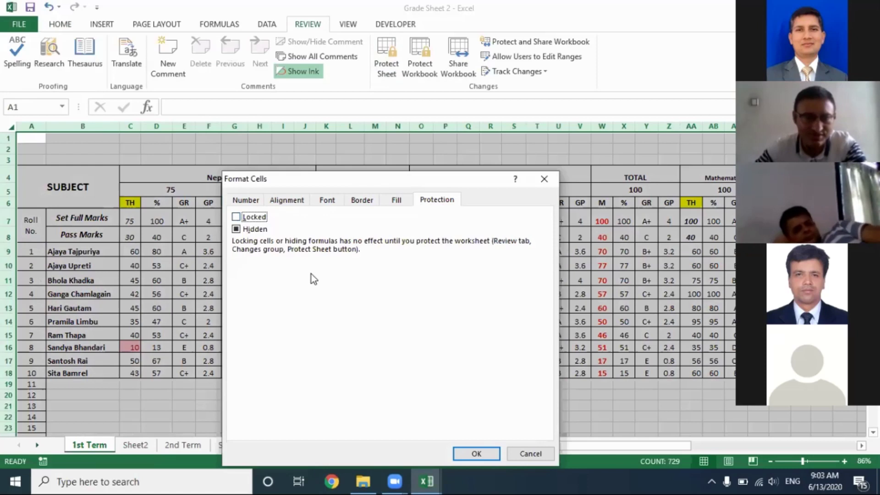
left_click(476, 452)
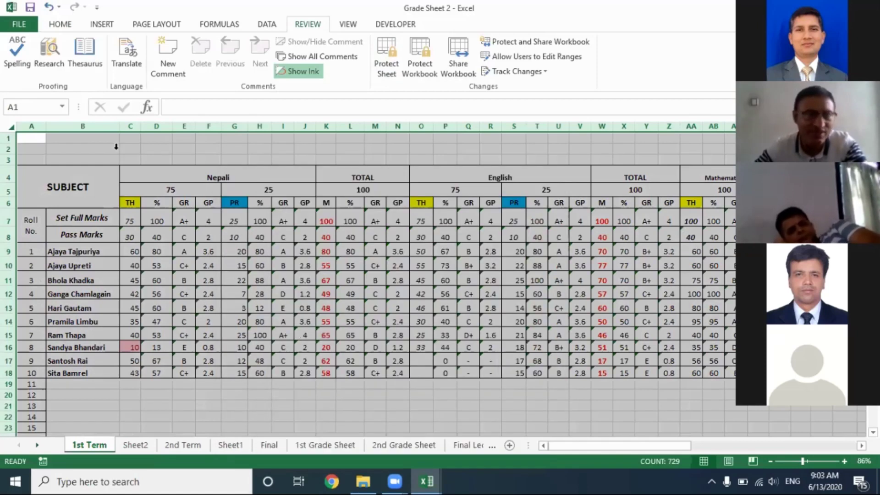
- Select all formula cells on the 1st Term sheet using Go To Special > Formulas
left_click(54, 28)
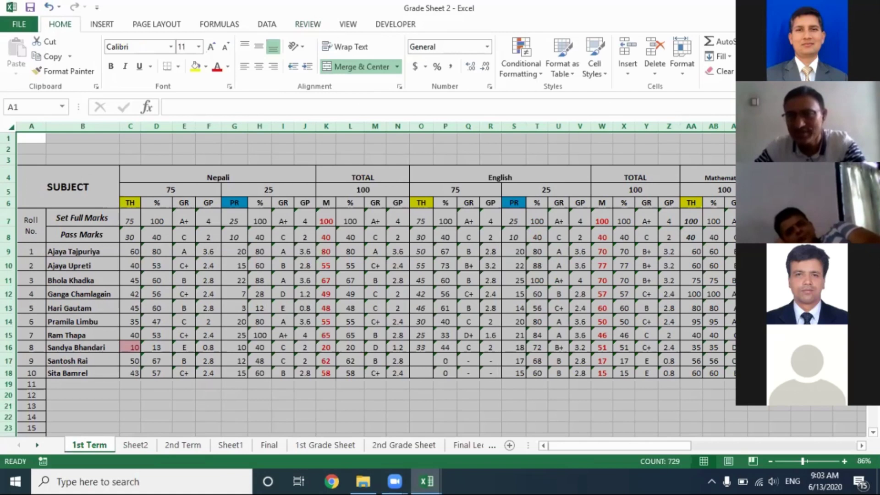
key("ctrl+g")
key("alt+s")
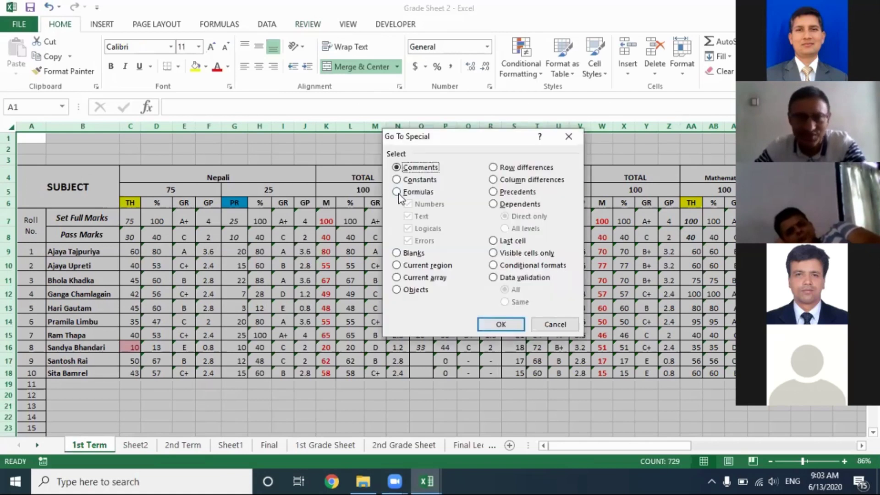
left_click(397, 193)
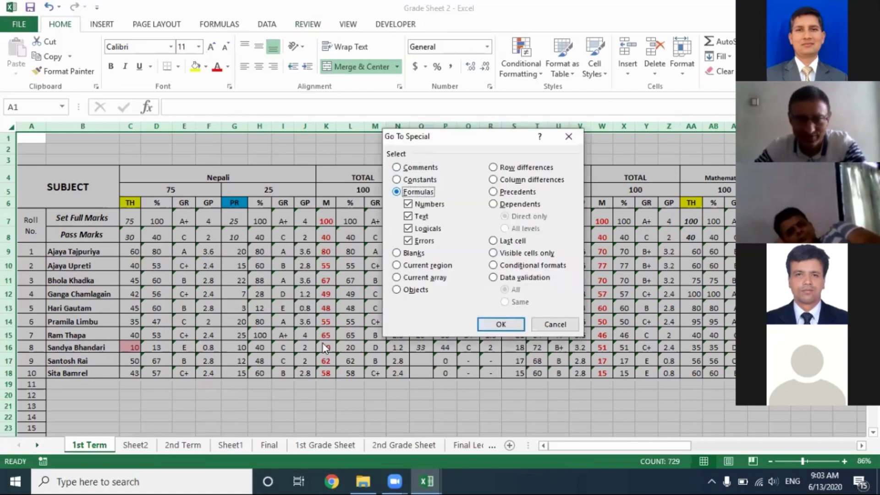
left_click(501, 324)
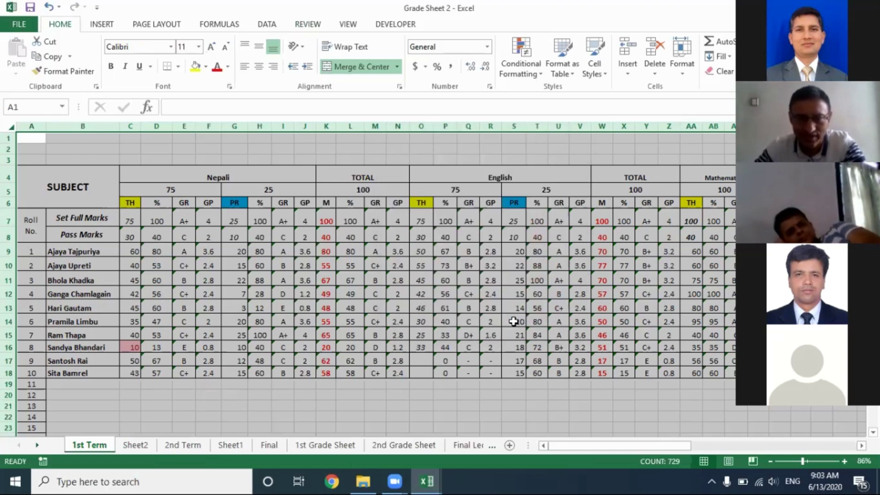
- Check Locked for the selected formula cells in Format Cells, keeping Hidden checked
scroll(399, 266, "right", 3)
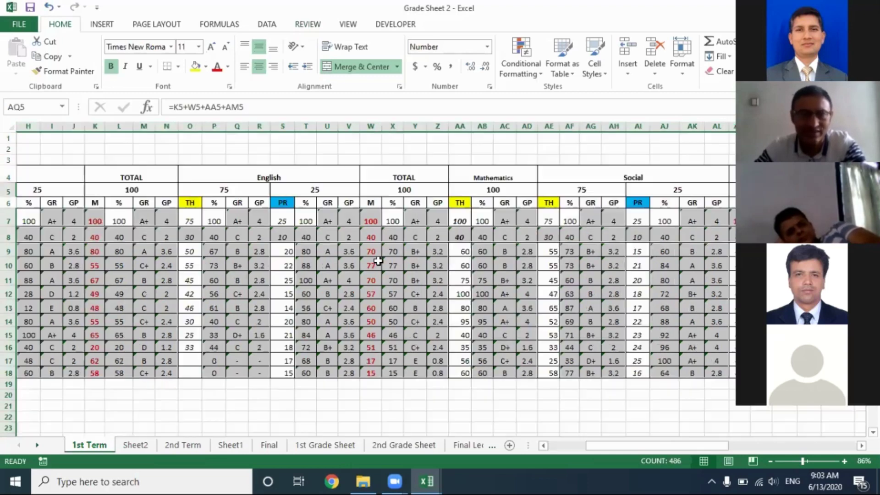
right_click(340, 254)
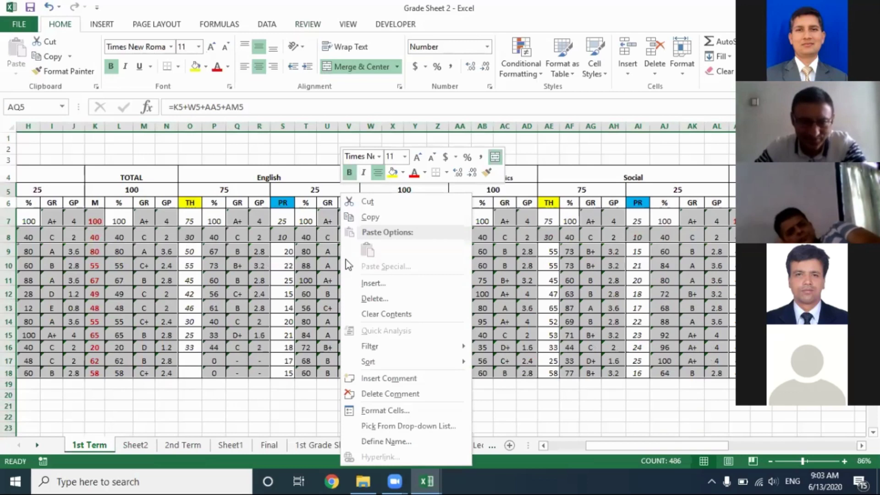
left_click(386, 410)
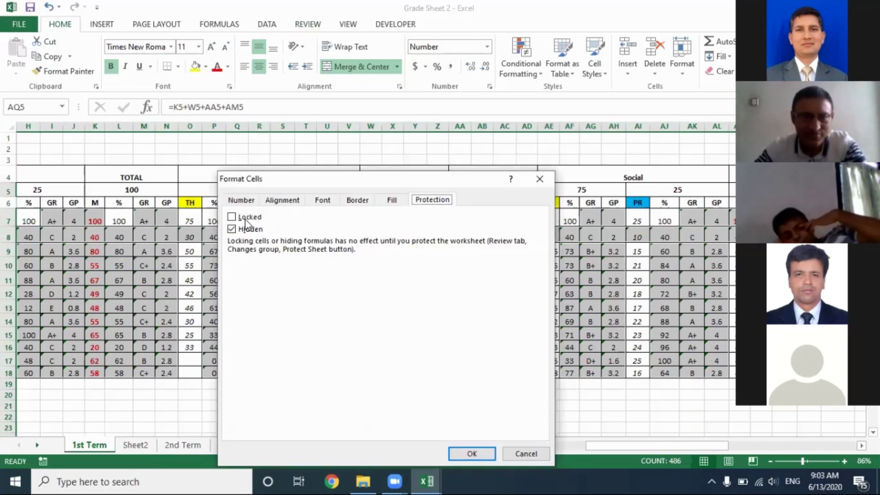
left_click(235, 217)
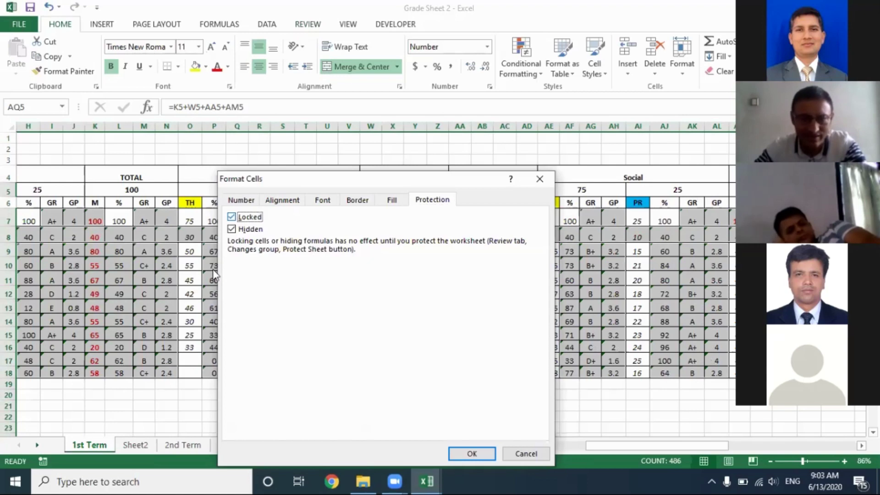
left_click(471, 453)
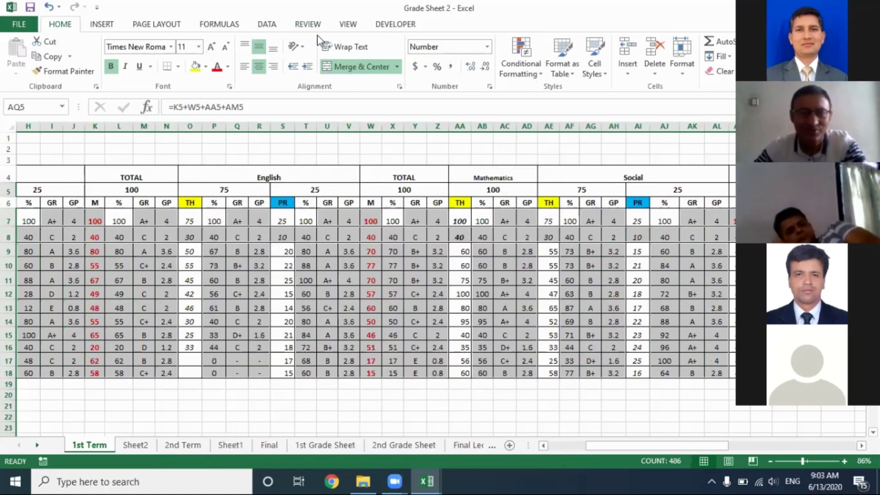
- Protect the 1st Term sheet with a confirmed password, then select a formula cell to test
left_click(301, 24)
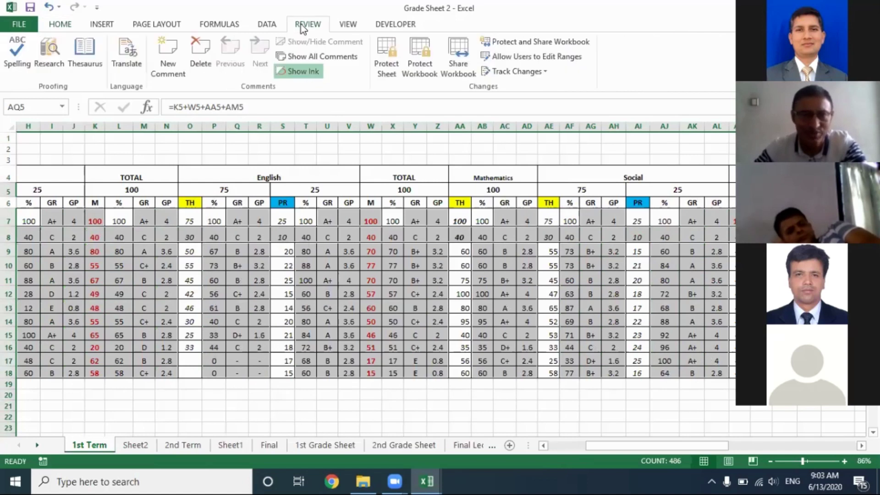
left_click(387, 69)
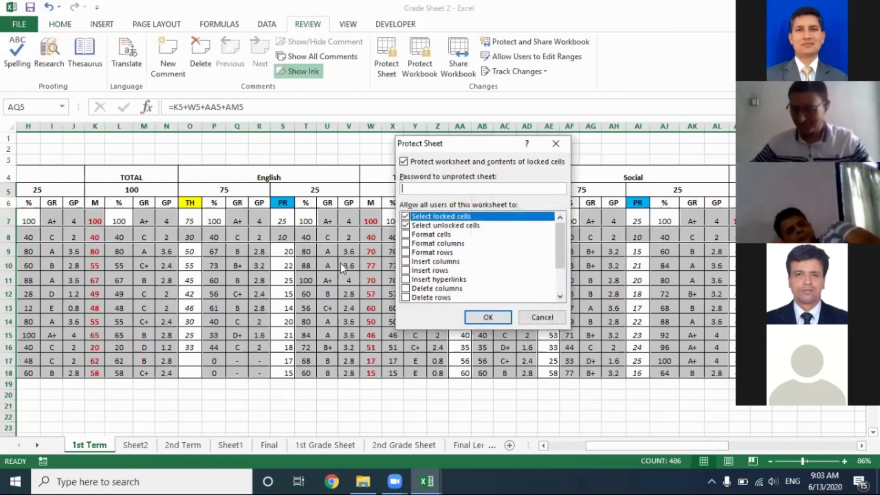
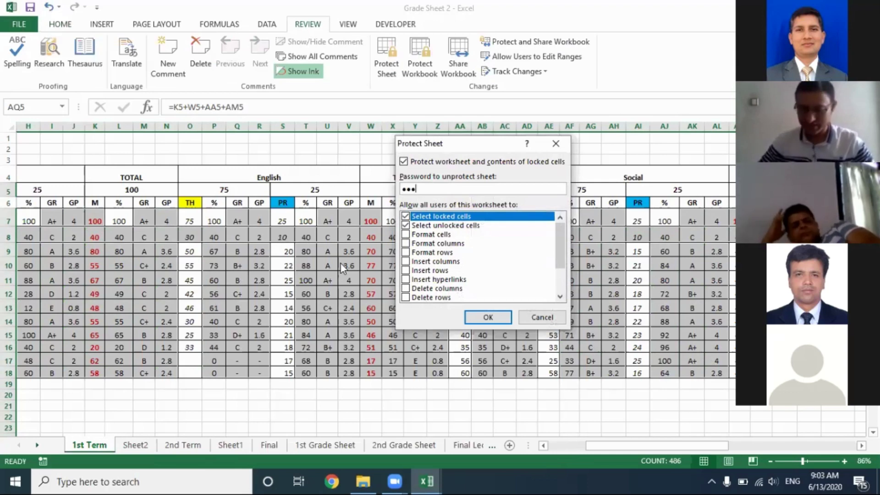
key("Return")
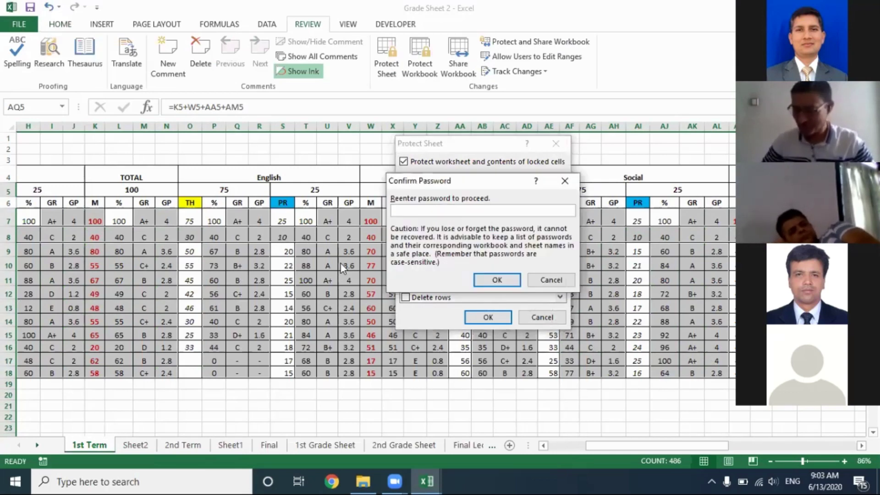
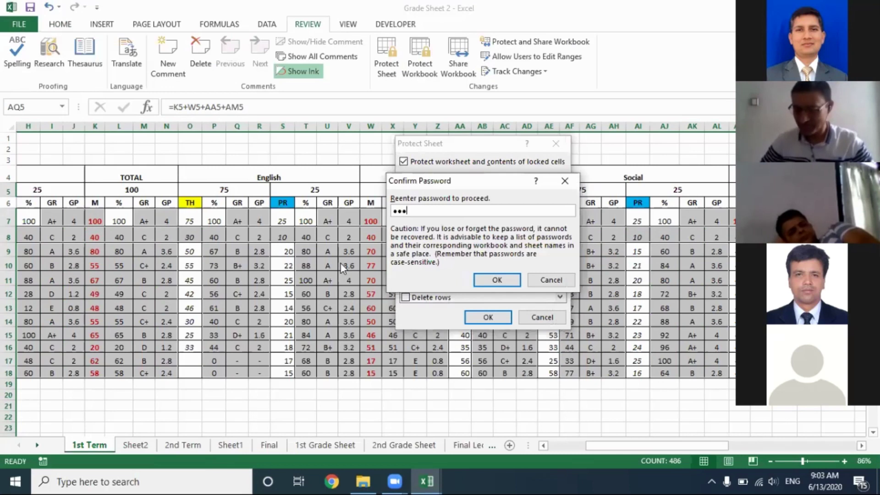
key("Return")
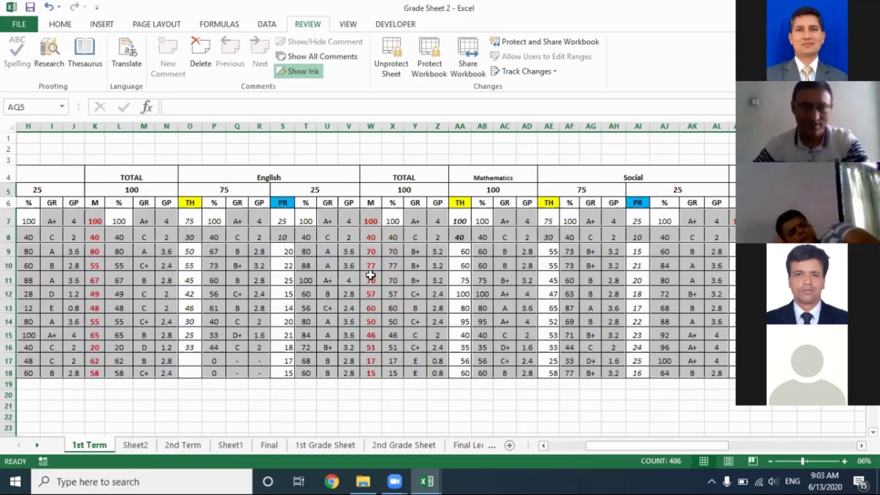
left_click(352, 251)
left_click(370, 251)
left_click(414, 252)
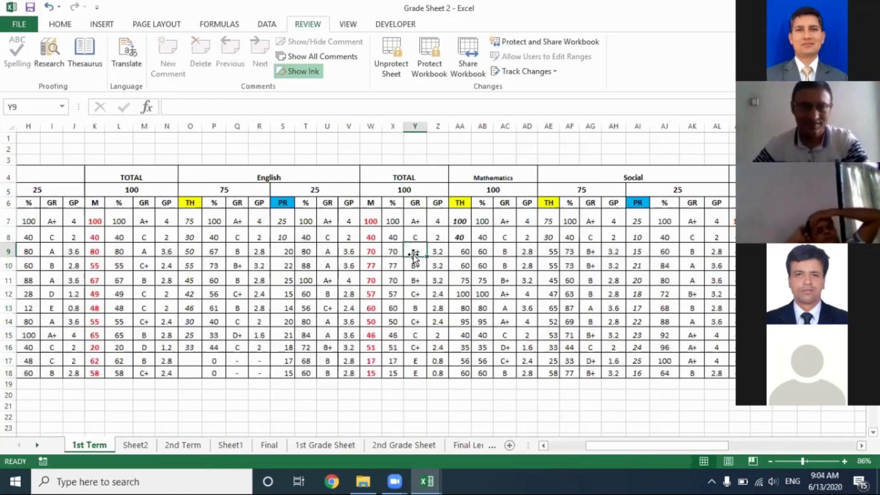
left_click(436, 265)
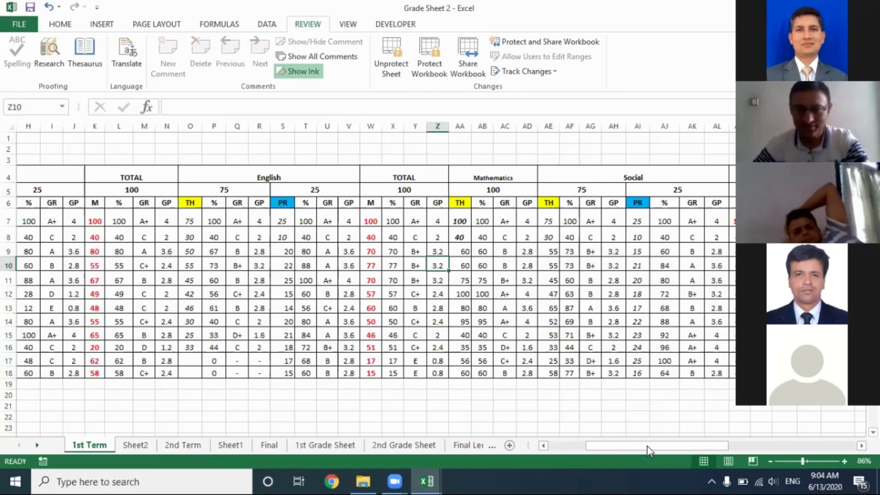
left_click_drag(648, 446, 536, 446)
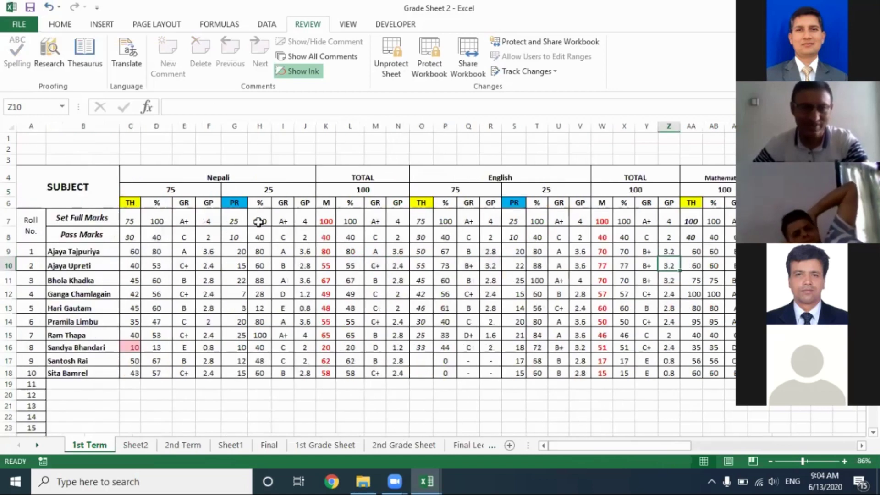
left_click(258, 222)
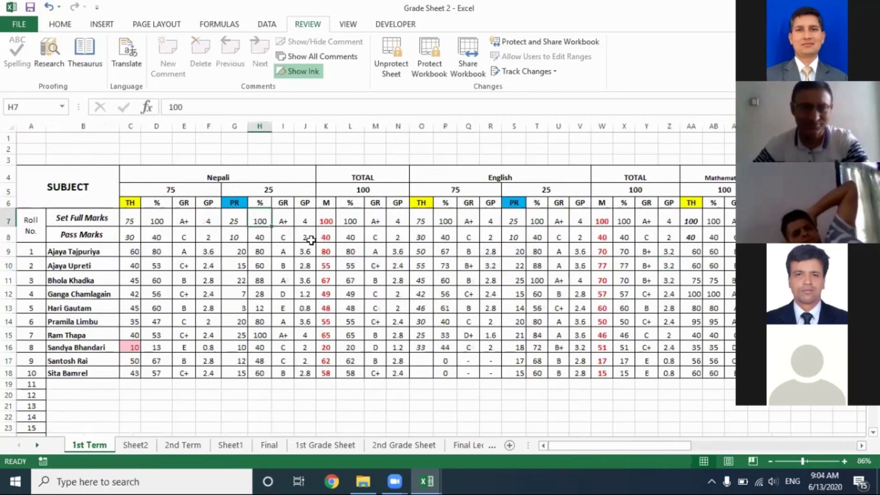
left_click(339, 239)
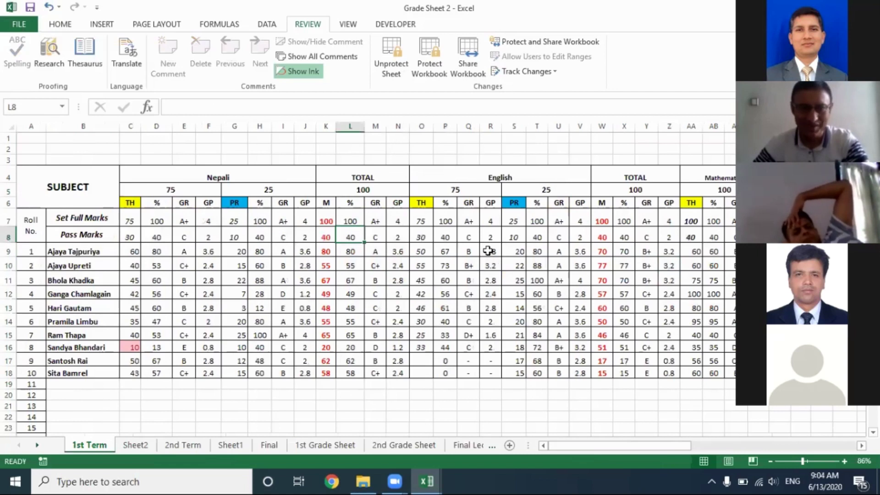
left_click(580, 253)
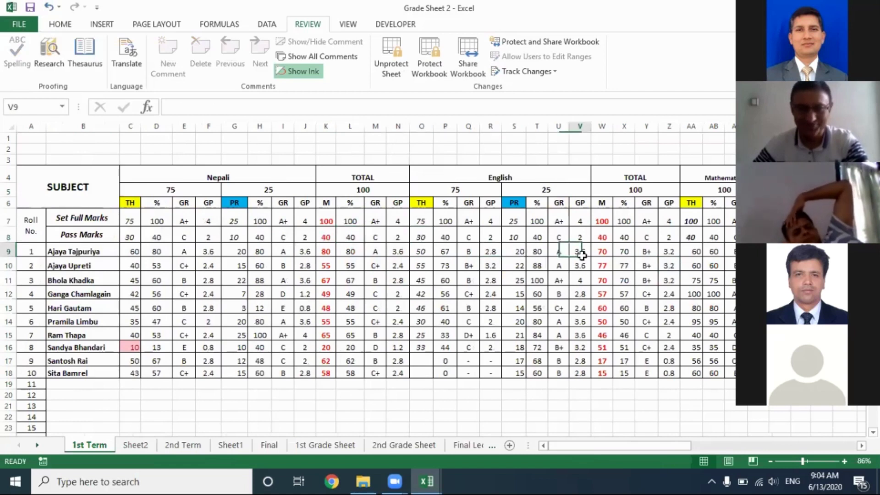
left_click(534, 269)
left_click(485, 269)
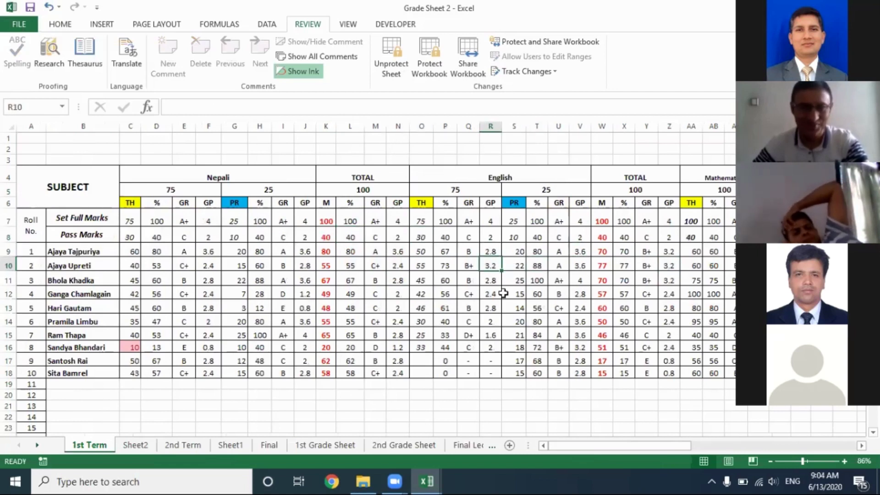
left_click(504, 293)
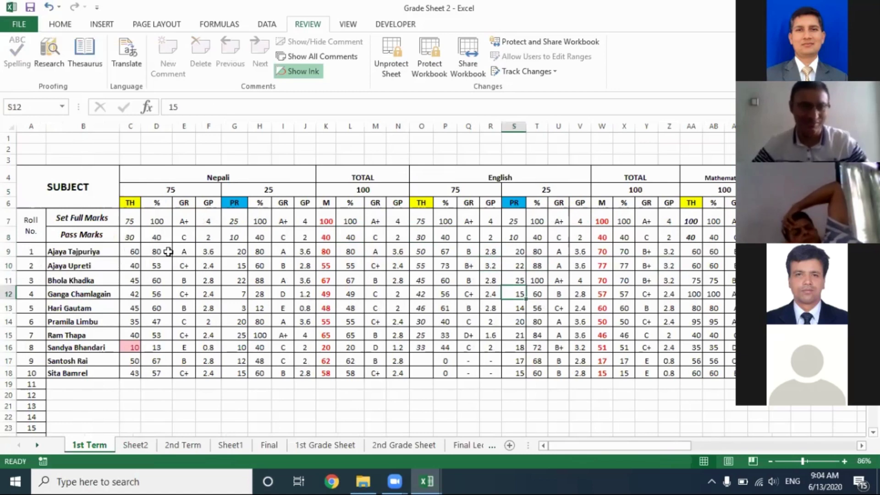
left_click(329, 279)
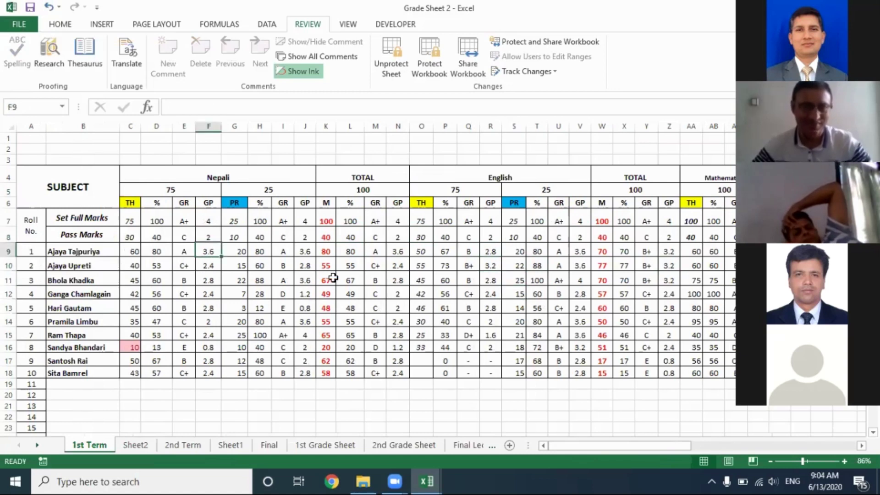
- Unprotect the 1st Term sheet by entering its sheet password
left_click(392, 67)
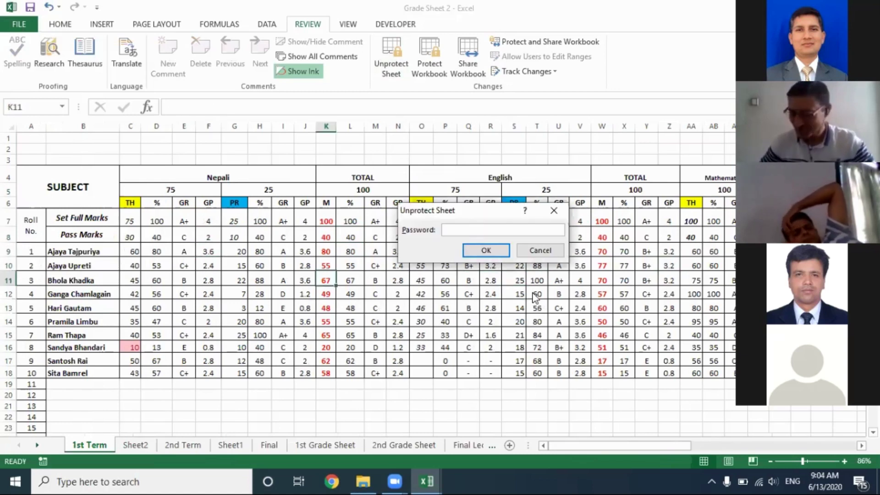
key("Return")
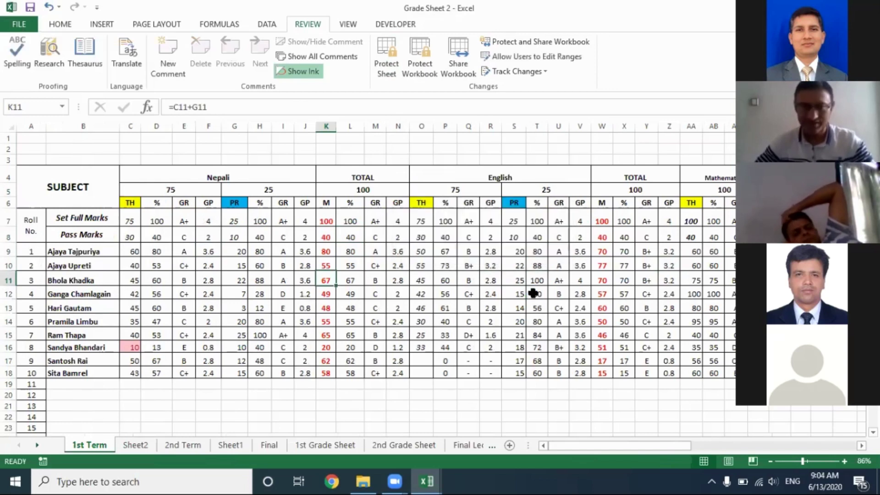
- Check the grade formula in I10, then select the entire sheet
left_click(521, 280)
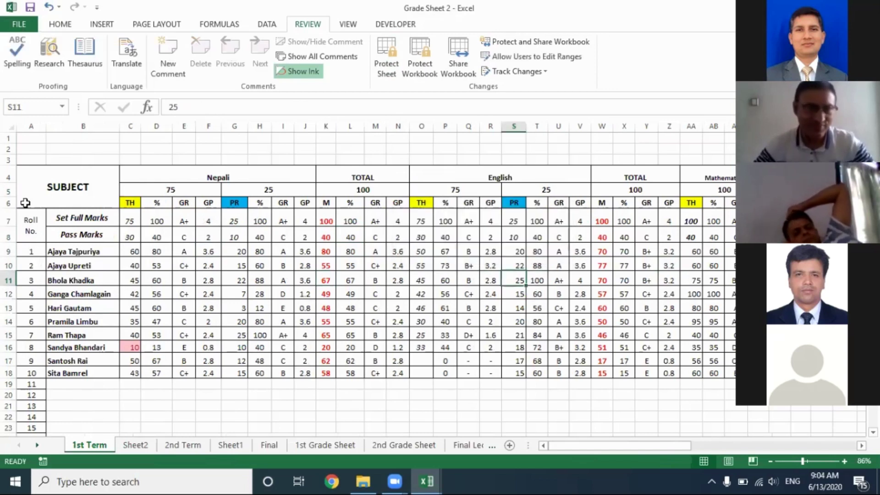
left_click(283, 265)
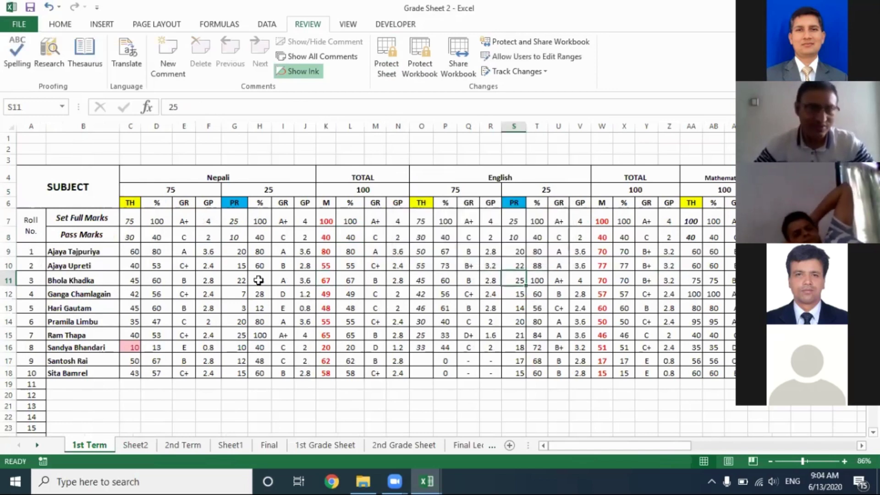
left_click(11, 127)
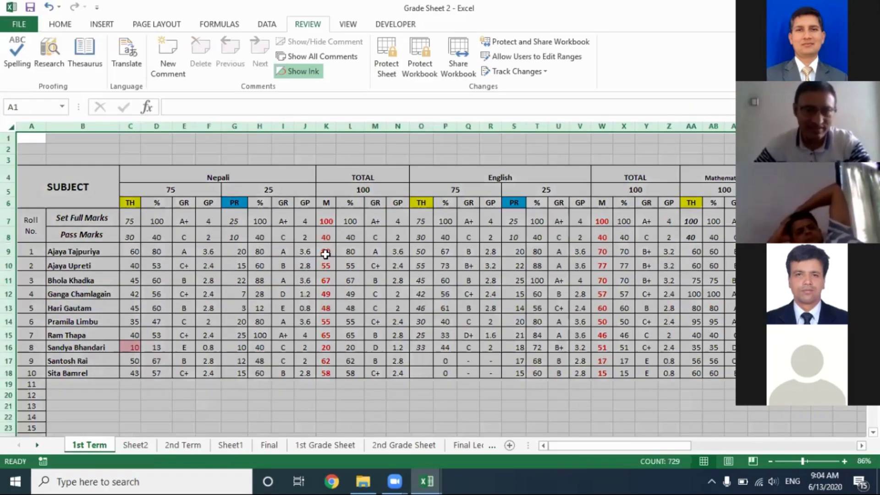
- Clear both Locked and Hidden in Format Cells > Protection for every cell on the sheet
right_click(325, 254)
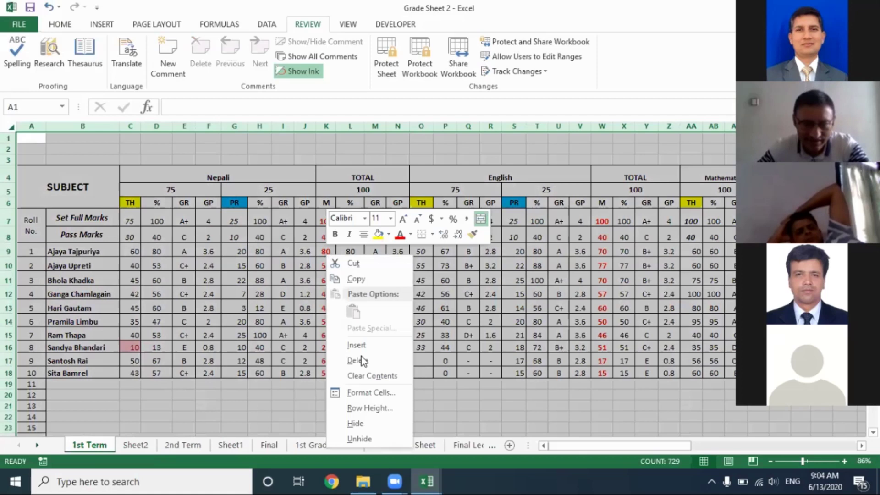
left_click(370, 392)
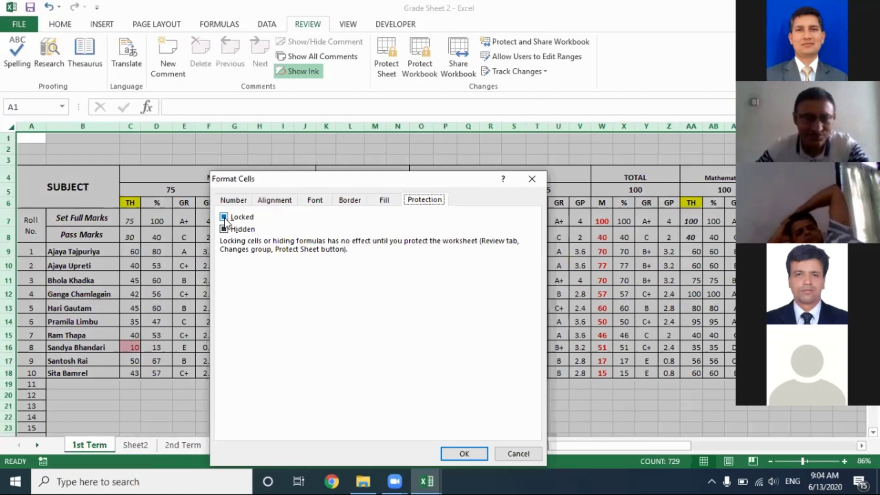
left_click(224, 217)
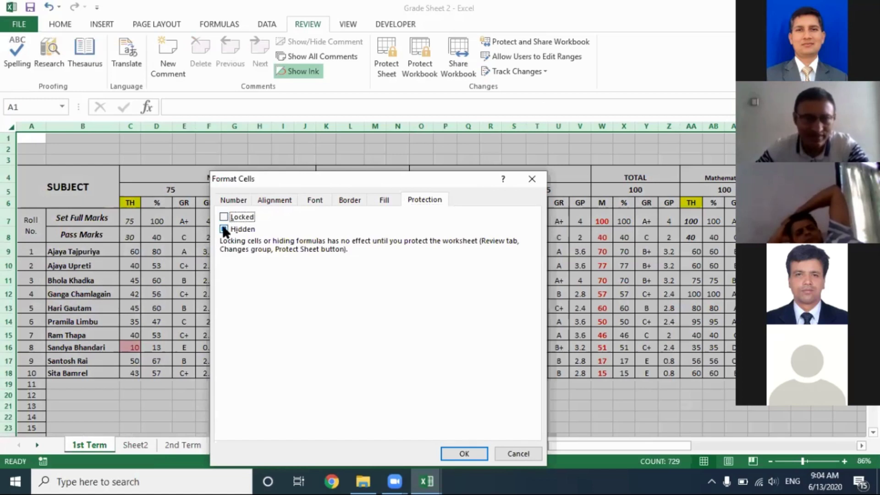
left_click(224, 229)
left_click(474, 452)
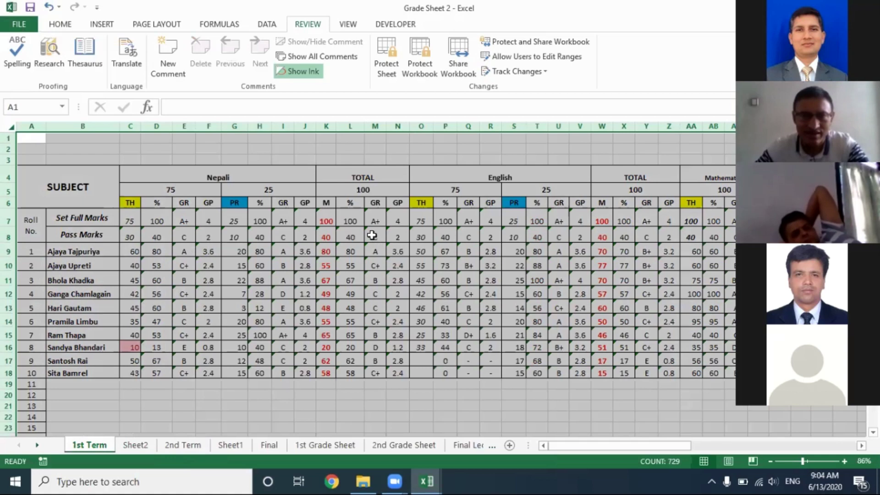
right_click(373, 235)
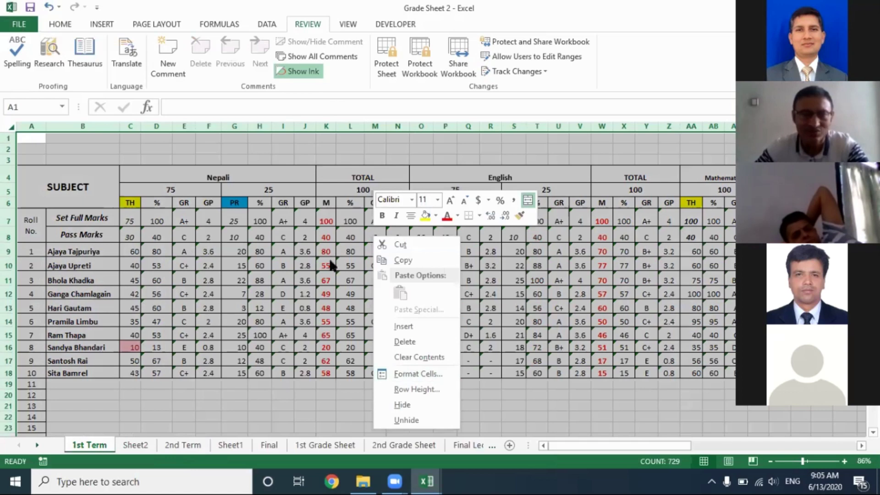
key("Escape")
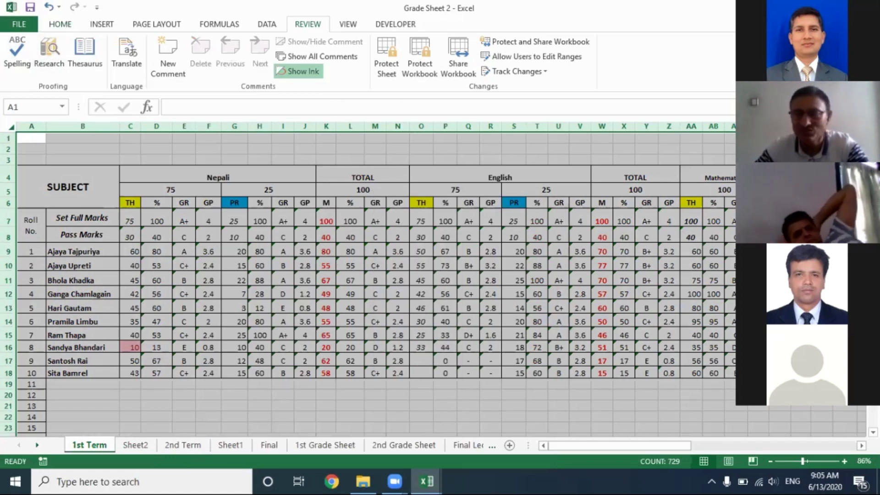
key("alt+h")
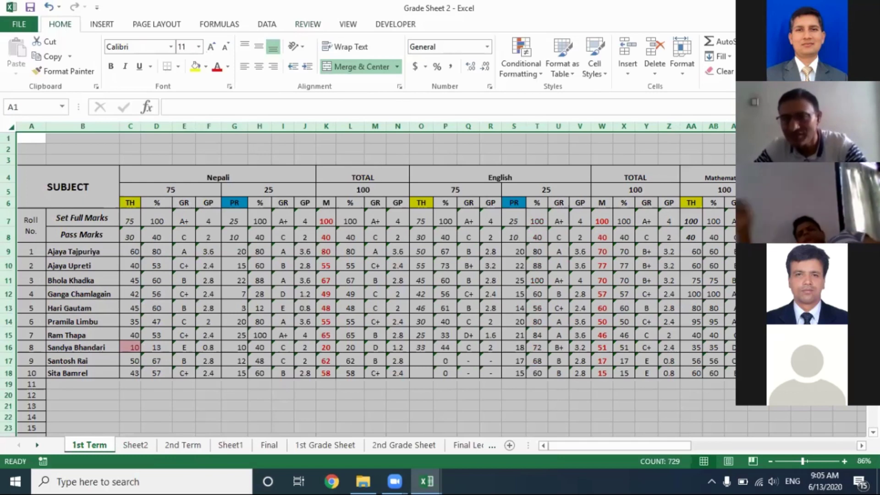
- Select all formula cells on the sheet with Go To Special > Formulas
left_click(396, 192)
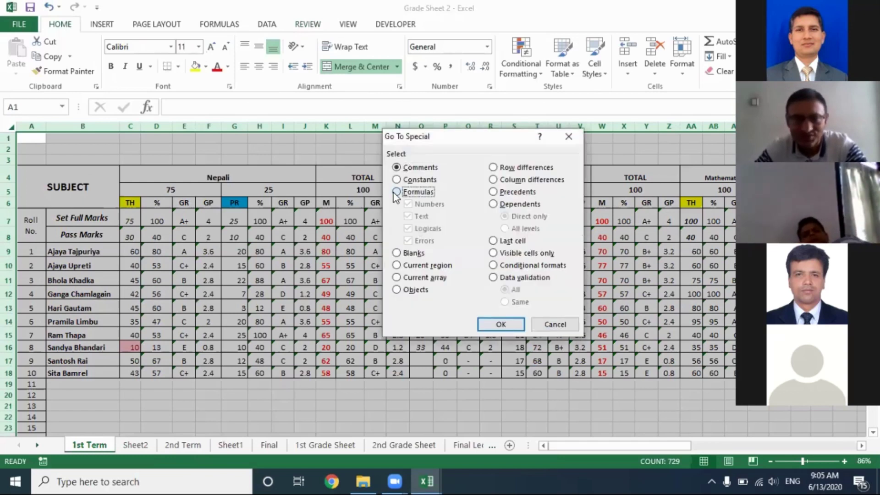
left_click(498, 324)
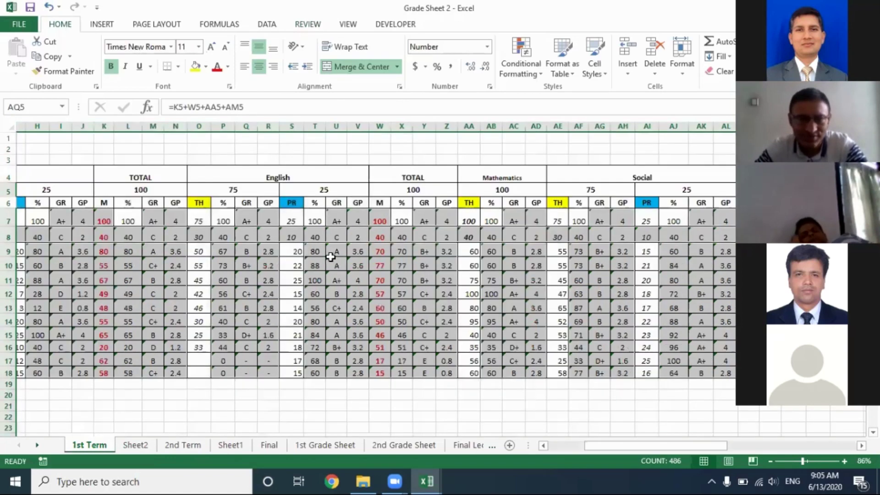
- Mark the selected formula cells as Locked in Format Cells > Protection
right_click(330, 255)
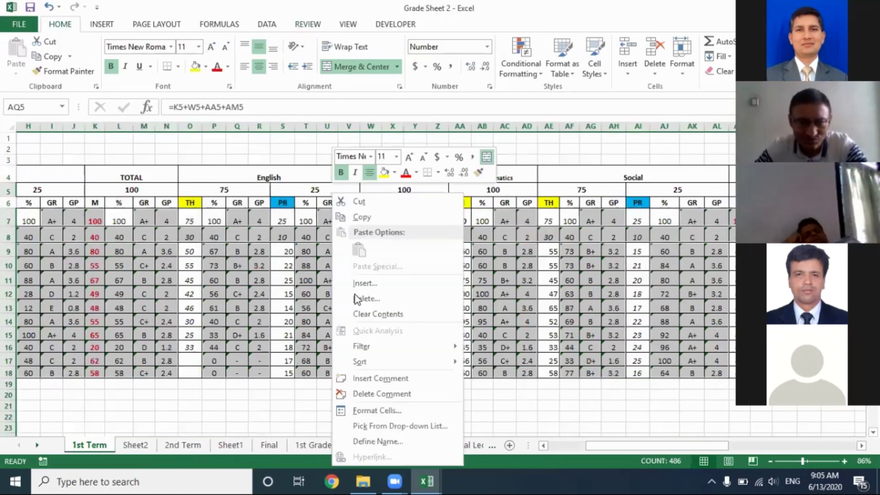
left_click(372, 412)
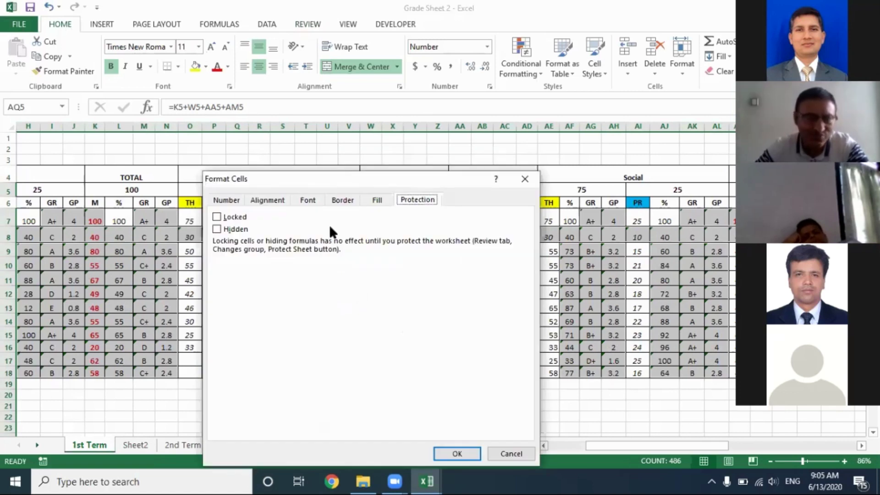
left_click(218, 218)
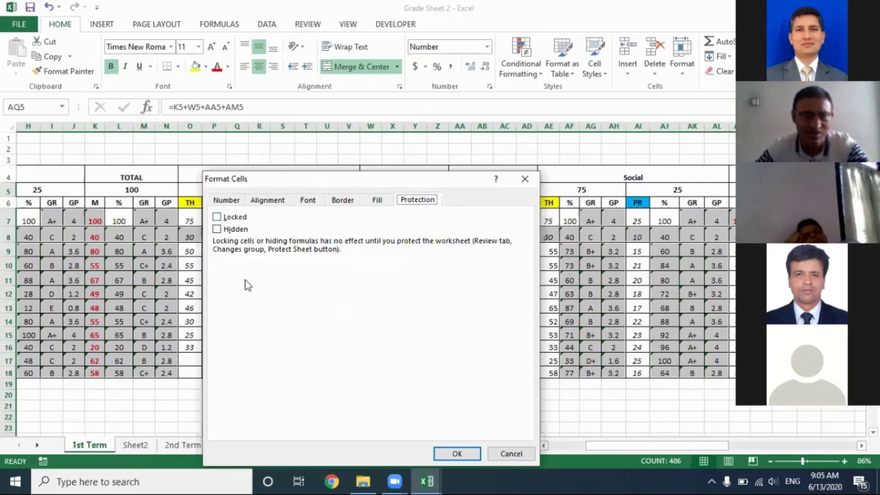
left_click(458, 453)
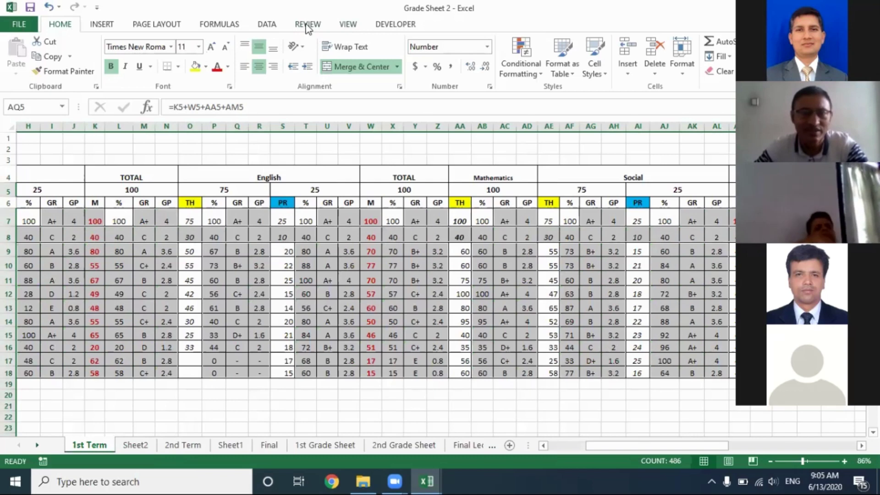
- Protect the sheet with a password, entering it twice to confirm
left_click(306, 25)
left_click(385, 61)
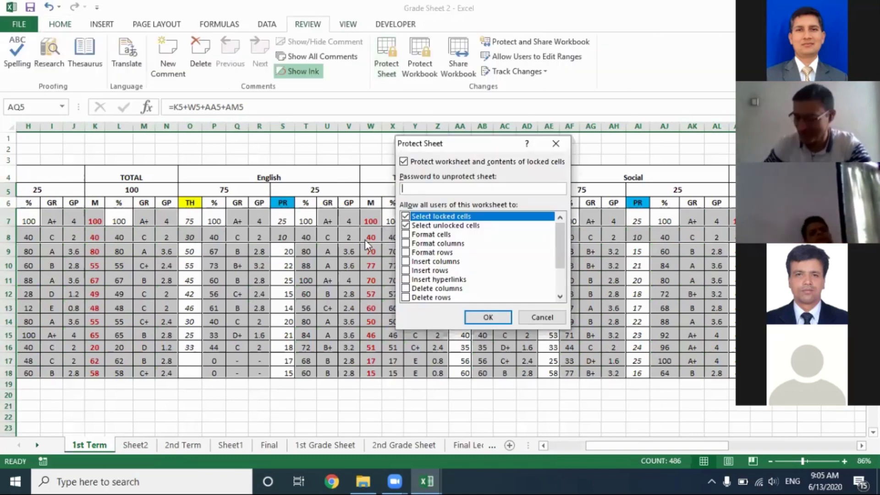
key("Return")
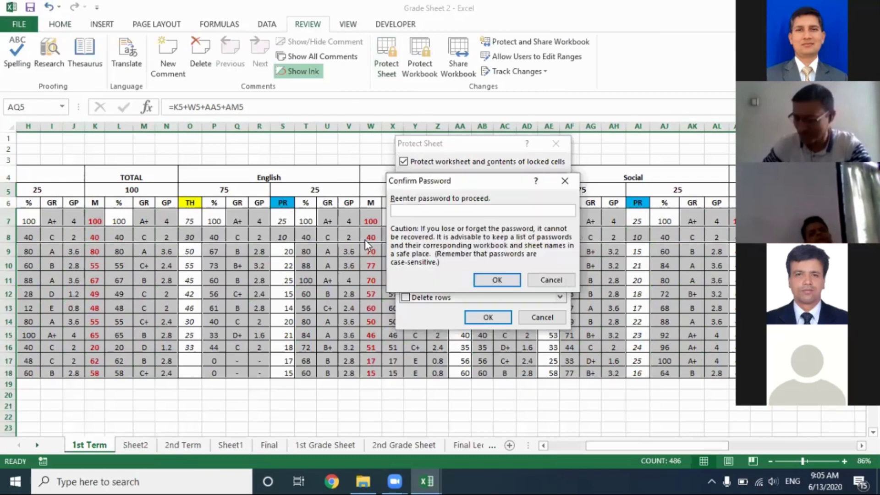
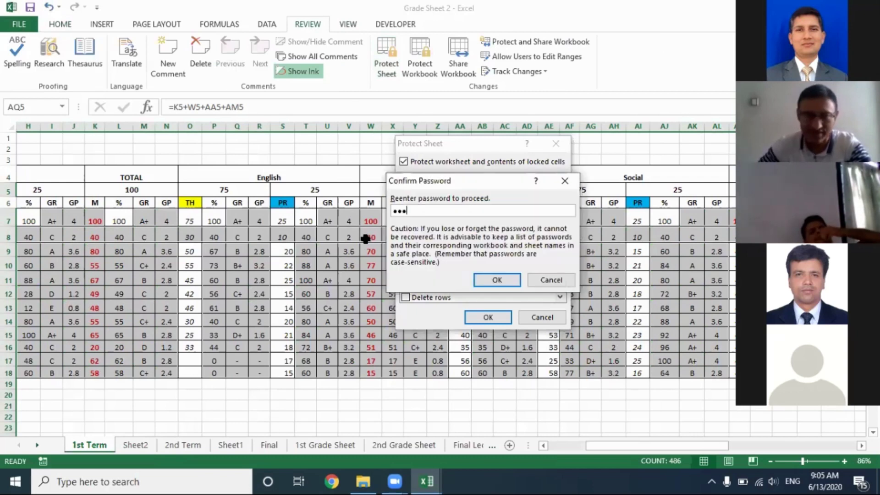
key("Return")
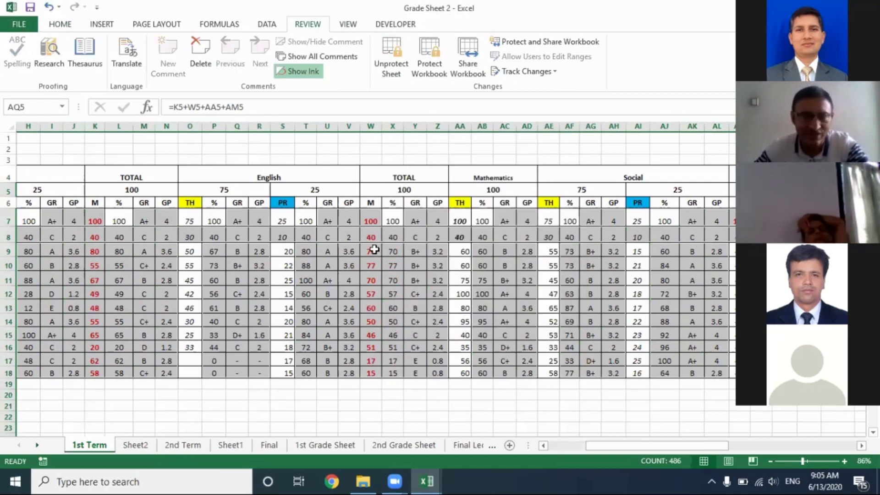
- Try deleting the Z10 and Y10 formulas and dismiss the protected-sheet warnings
left_click(372, 252)
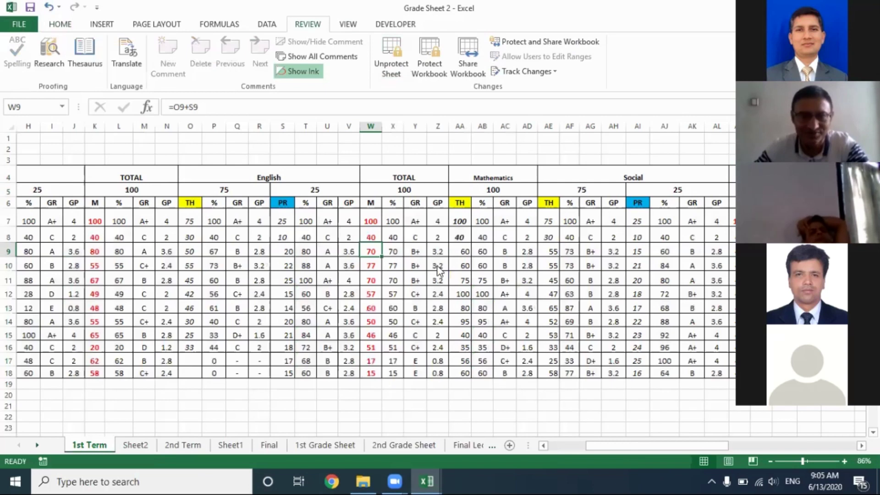
left_click(437, 267)
key("Delete")
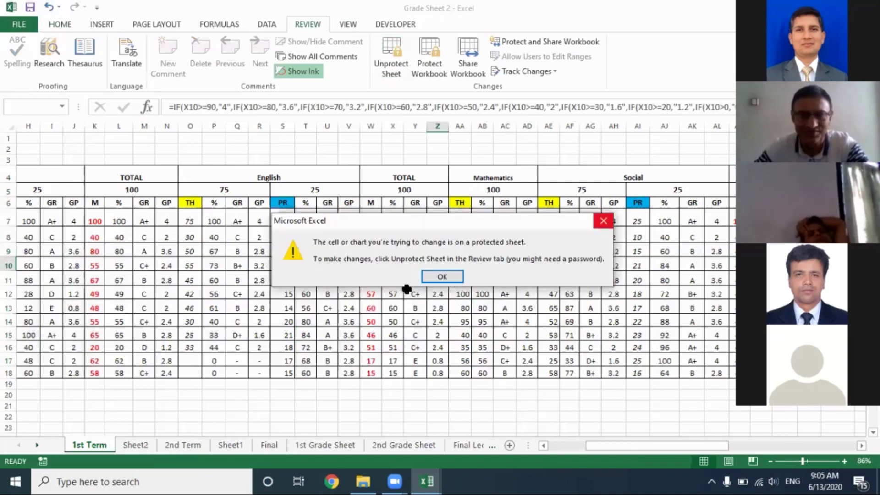
key("Return")
left_click(397, 266)
left_click(419, 271)
key("Delete")
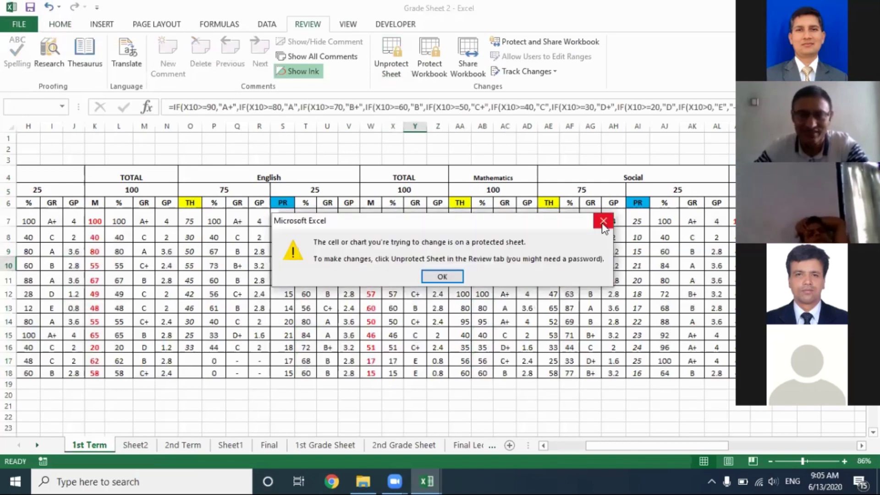
key("Return")
key("Left")
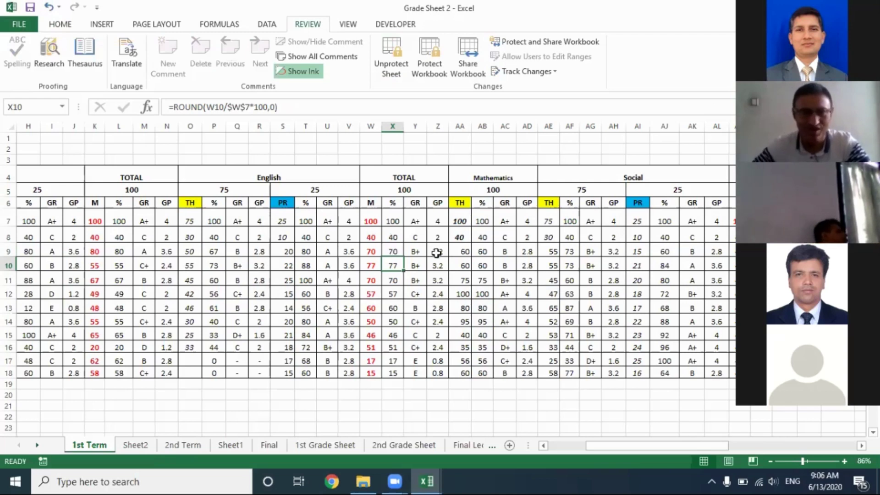
- Unprotect the 1st Term sheet with its password so formulas like Z9 and X9 are editable
left_click(436, 252)
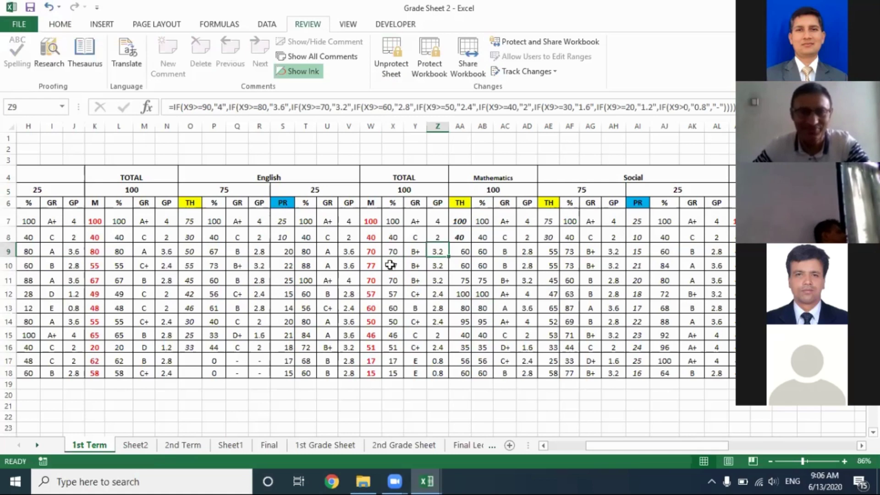
left_click(388, 64)
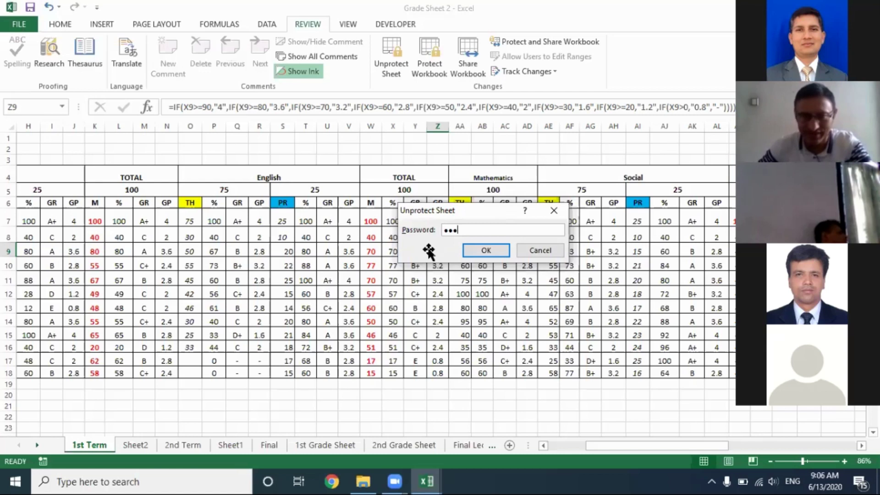
key("Return")
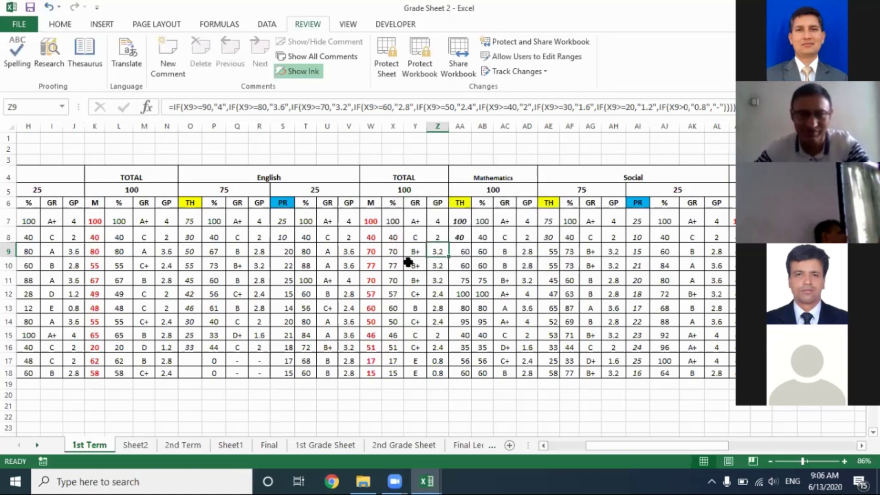
key("Left")
key("Left")
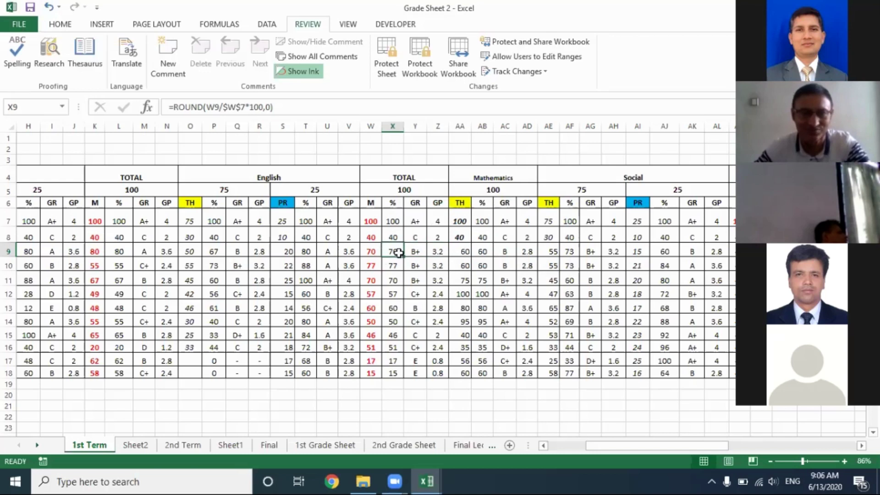
left_click(484, 266)
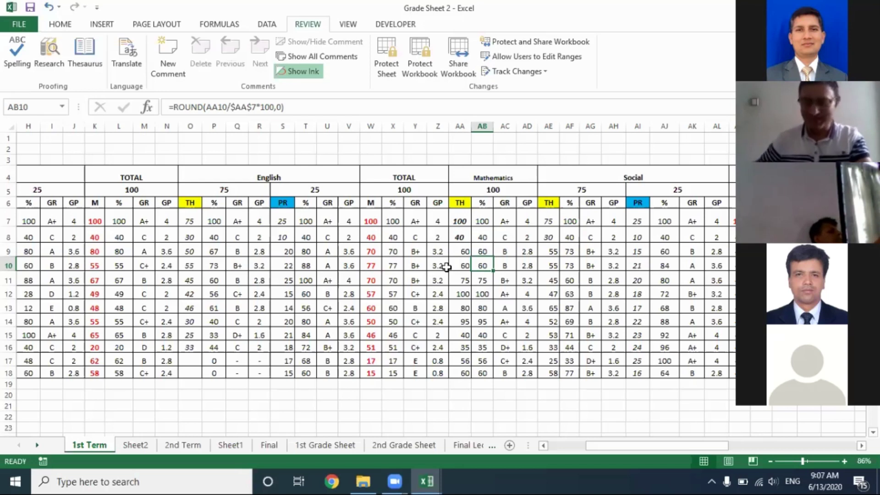
left_click(394, 267)
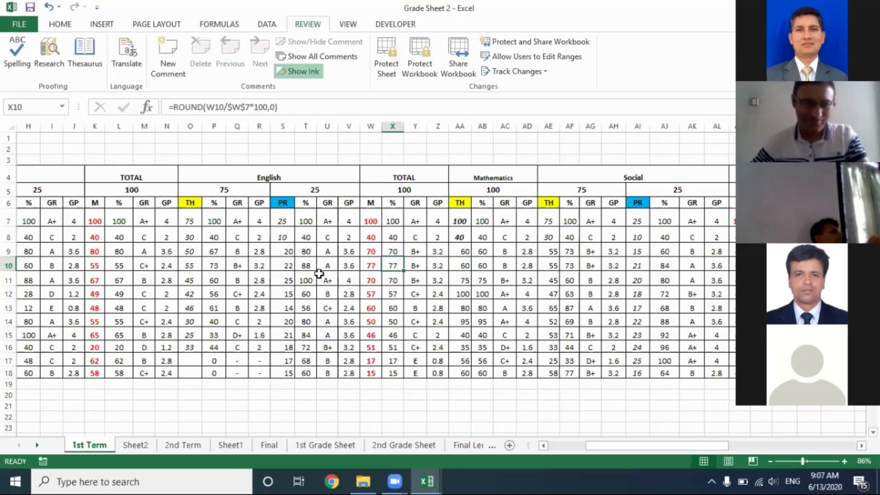
left_click(441, 283)
left_click(461, 283)
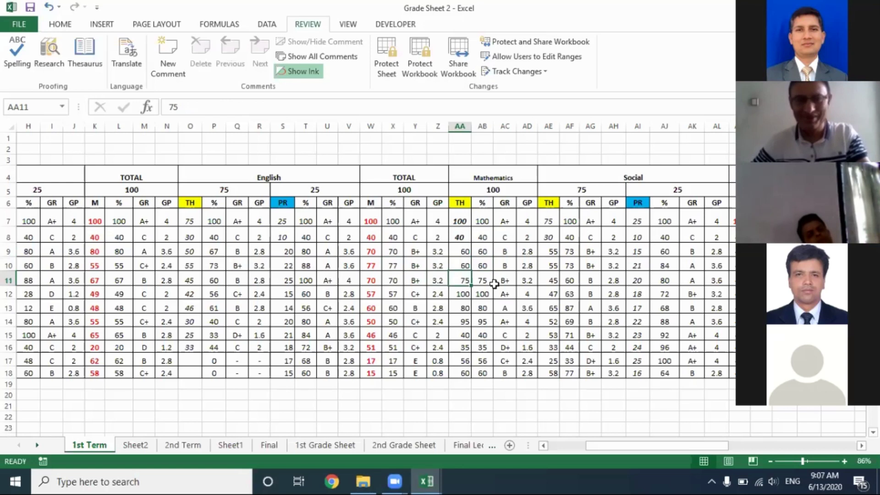
left_click(495, 283)
left_click(530, 281)
left_click(552, 280)
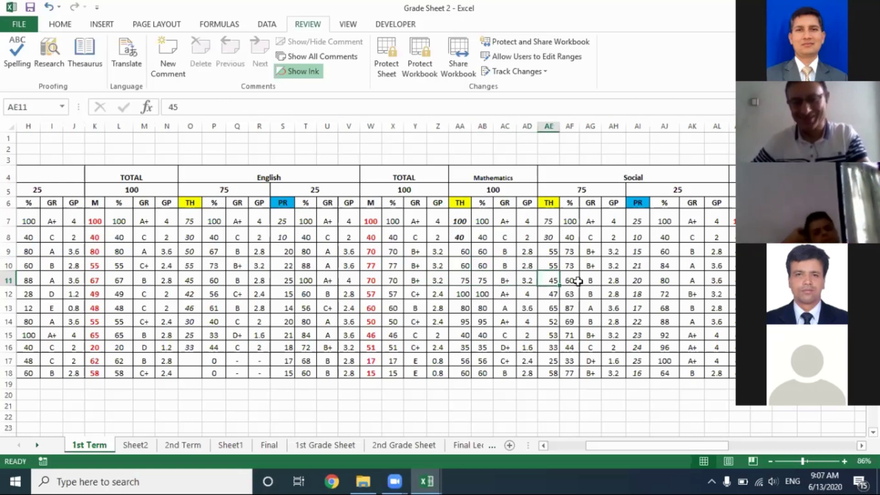
left_click(577, 281)
left_click(588, 281)
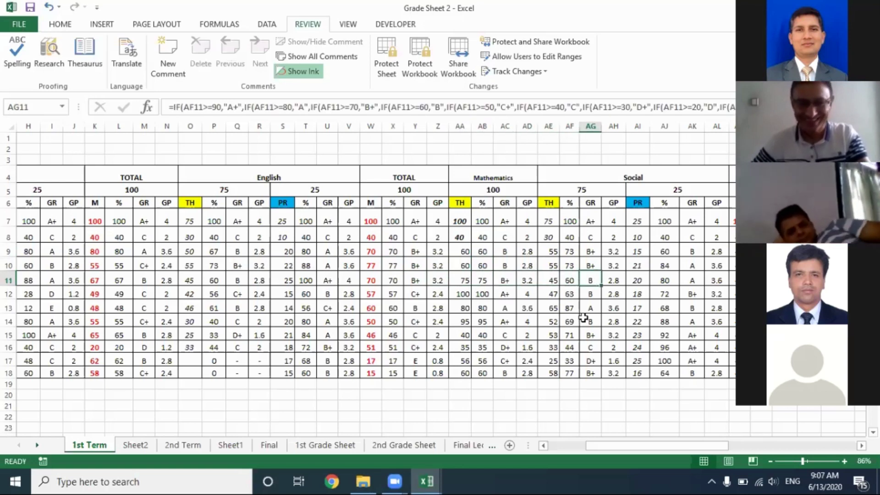
left_click(584, 320)
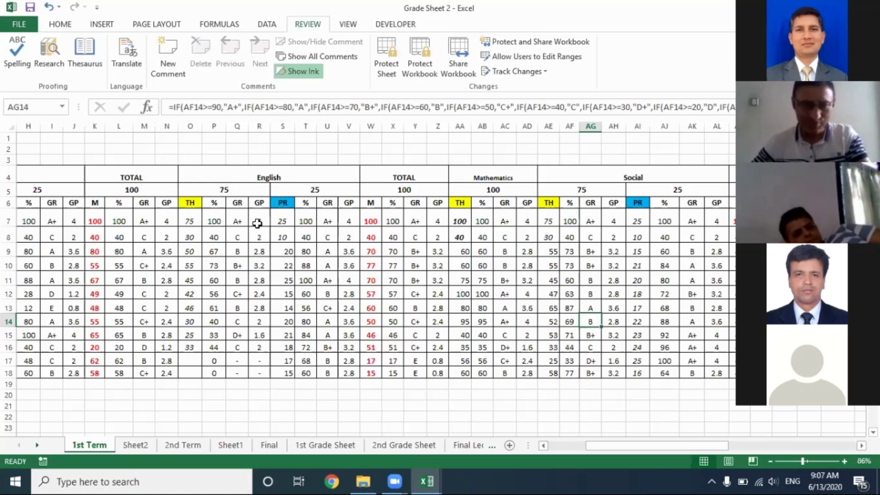
left_click(373, 268)
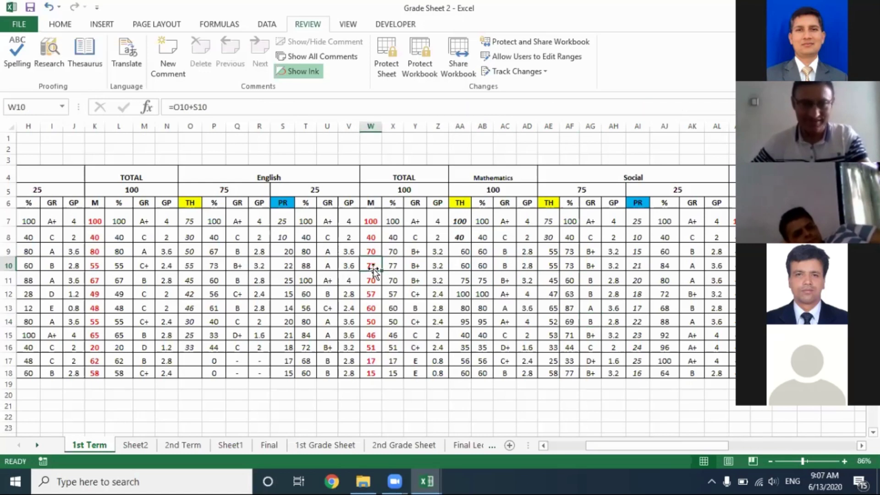
left_click(392, 269)
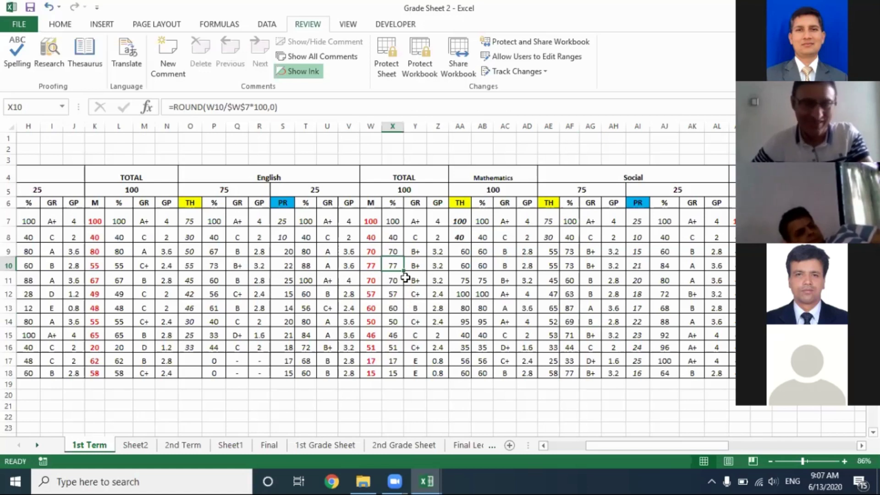
left_click(372, 265)
left_click(414, 265)
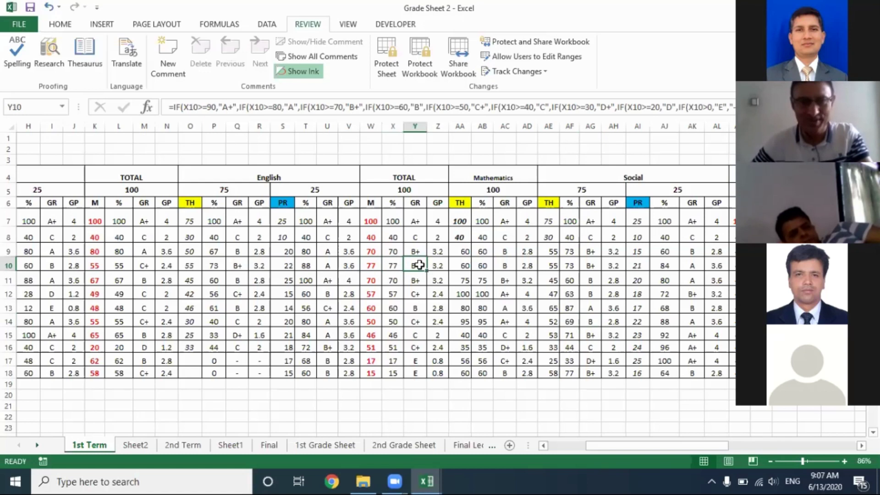
left_click(436, 265)
left_click(460, 265)
left_click(482, 265)
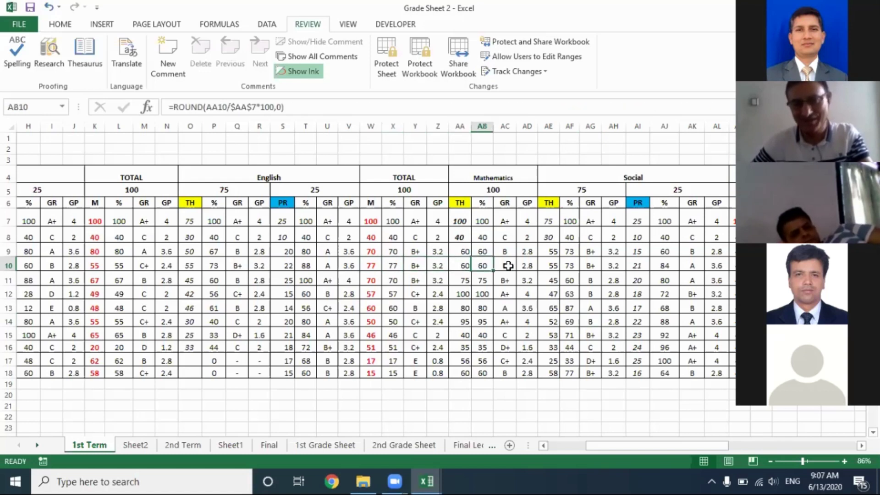
left_click(505, 265)
left_click(527, 265)
left_click(549, 265)
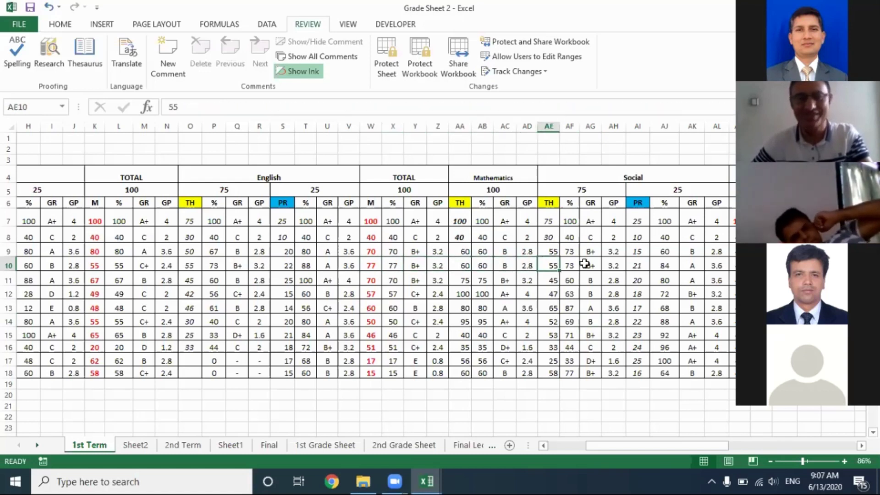
left_click(584, 264)
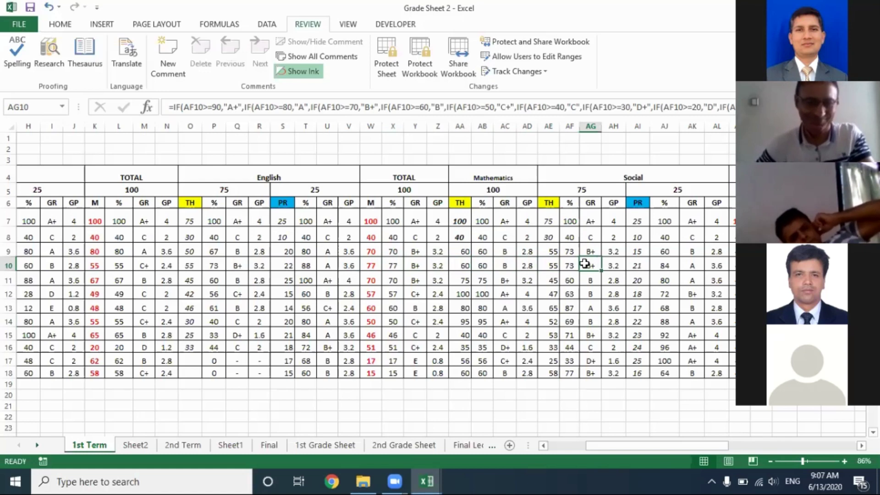
left_click(392, 294)
left_click(452, 295)
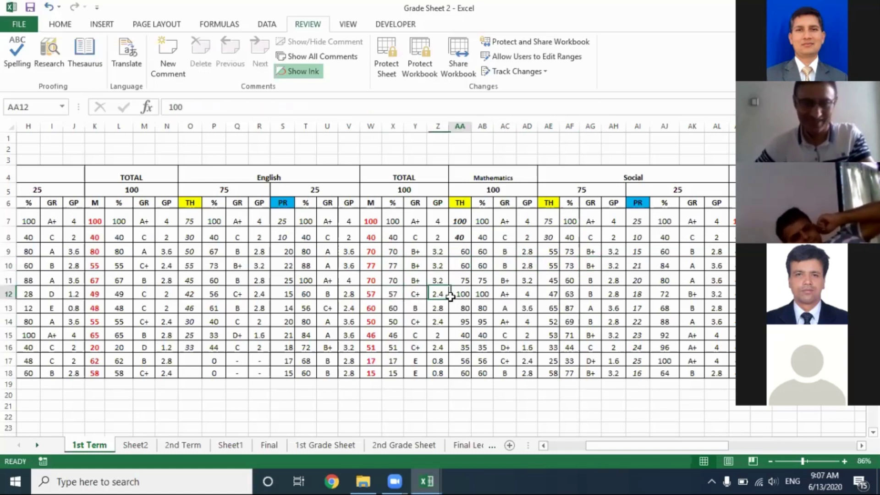
left_click(527, 294)
left_click(637, 293)
left_click(715, 285)
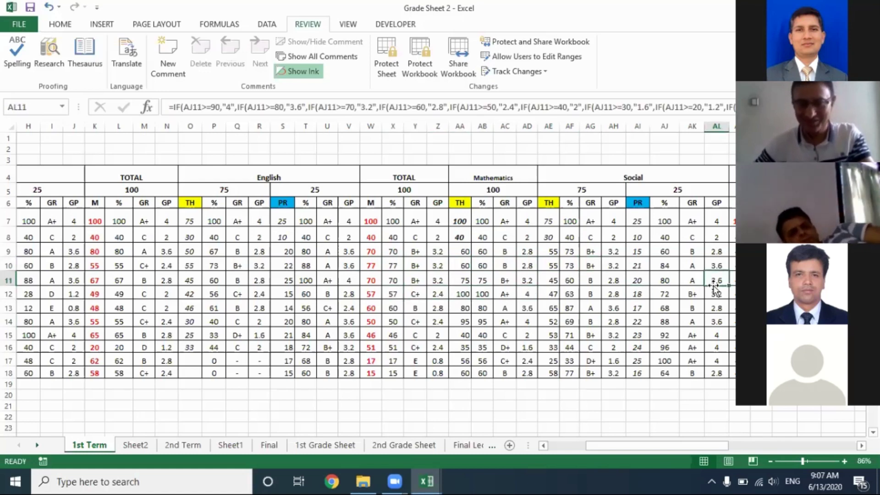